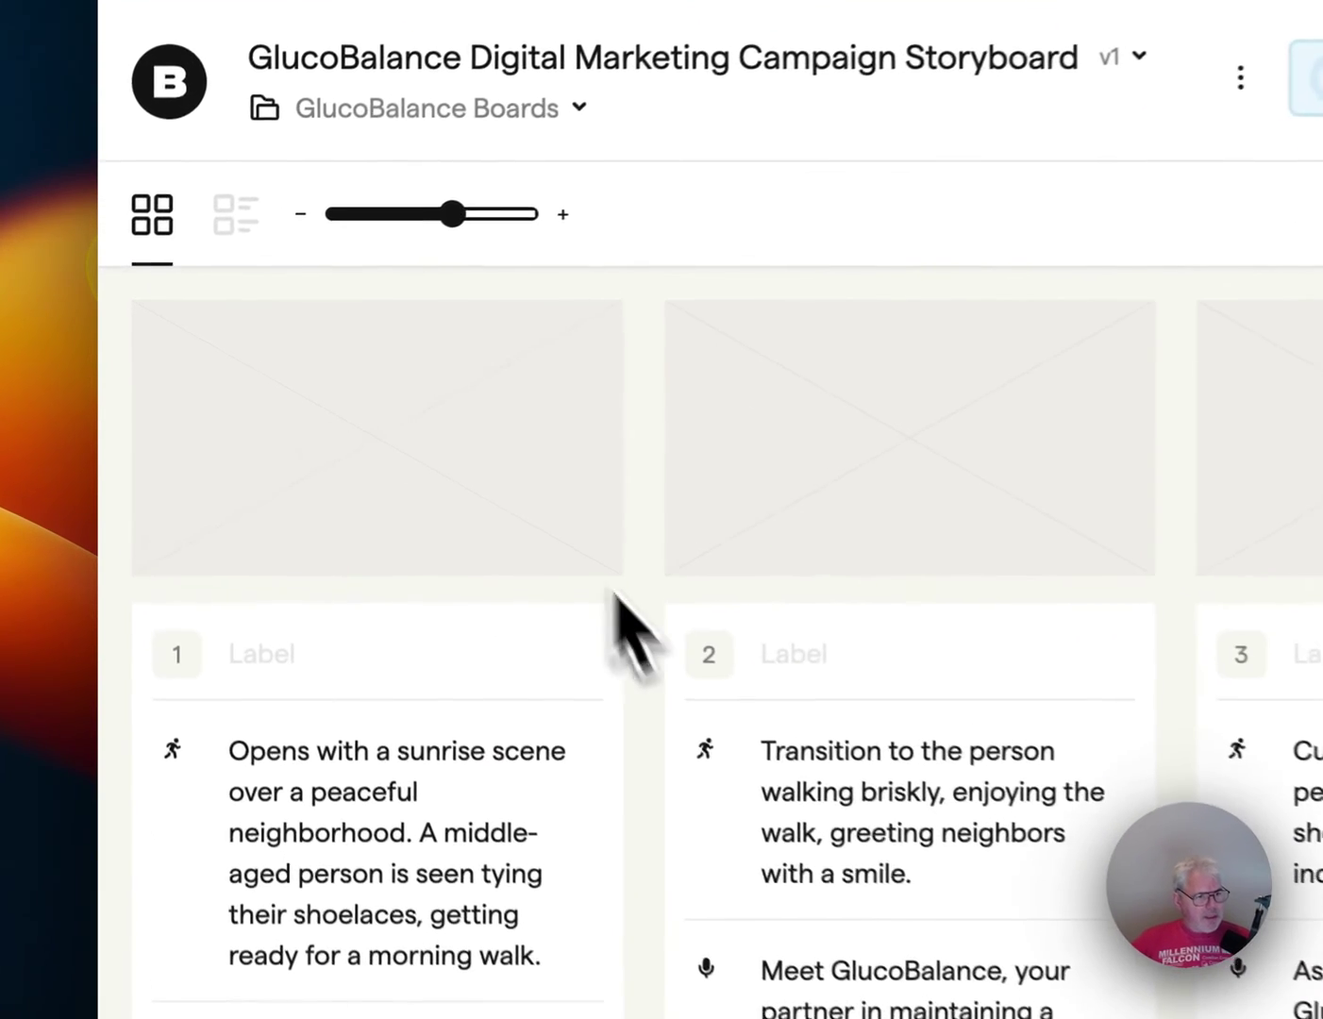
- Open the AI Image Generator from frame 1's image placeholder
mouse_move(330, 402)
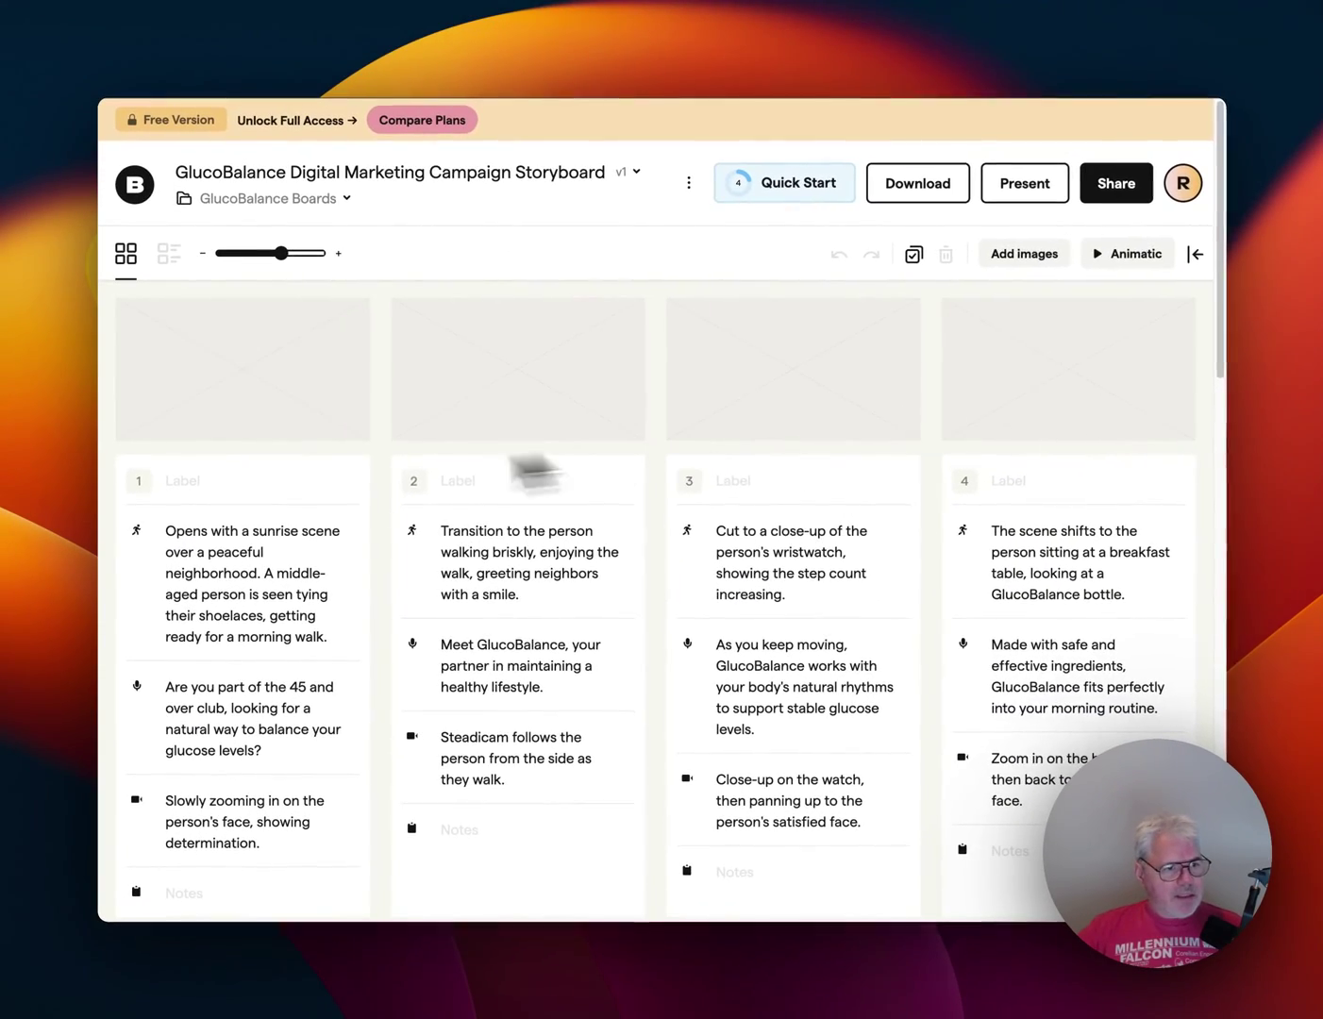
mouse_move(214, 382)
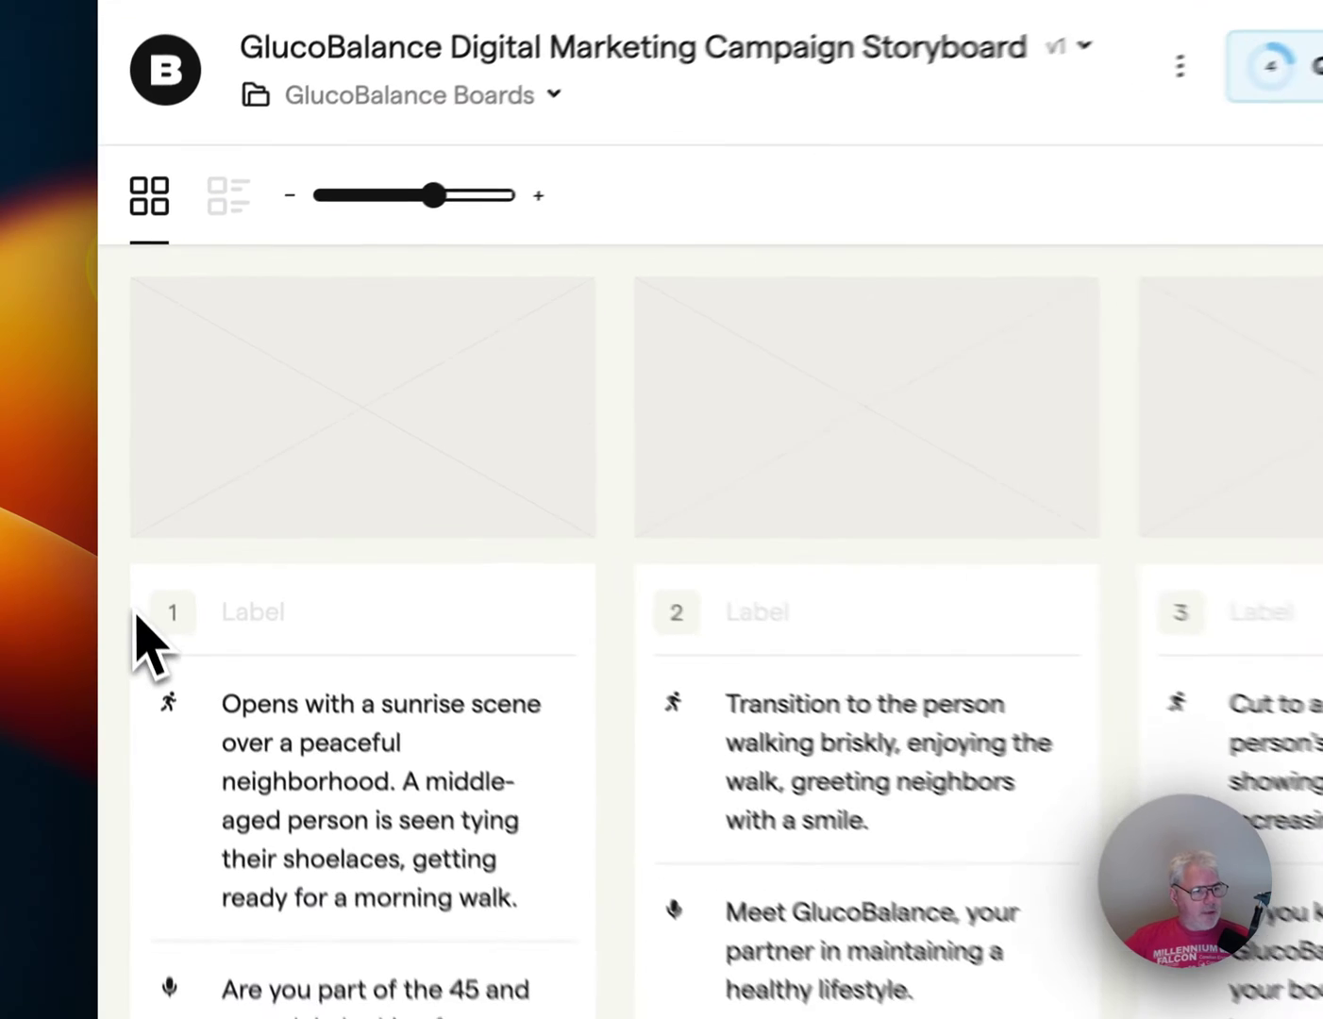
mouse_move(212, 446)
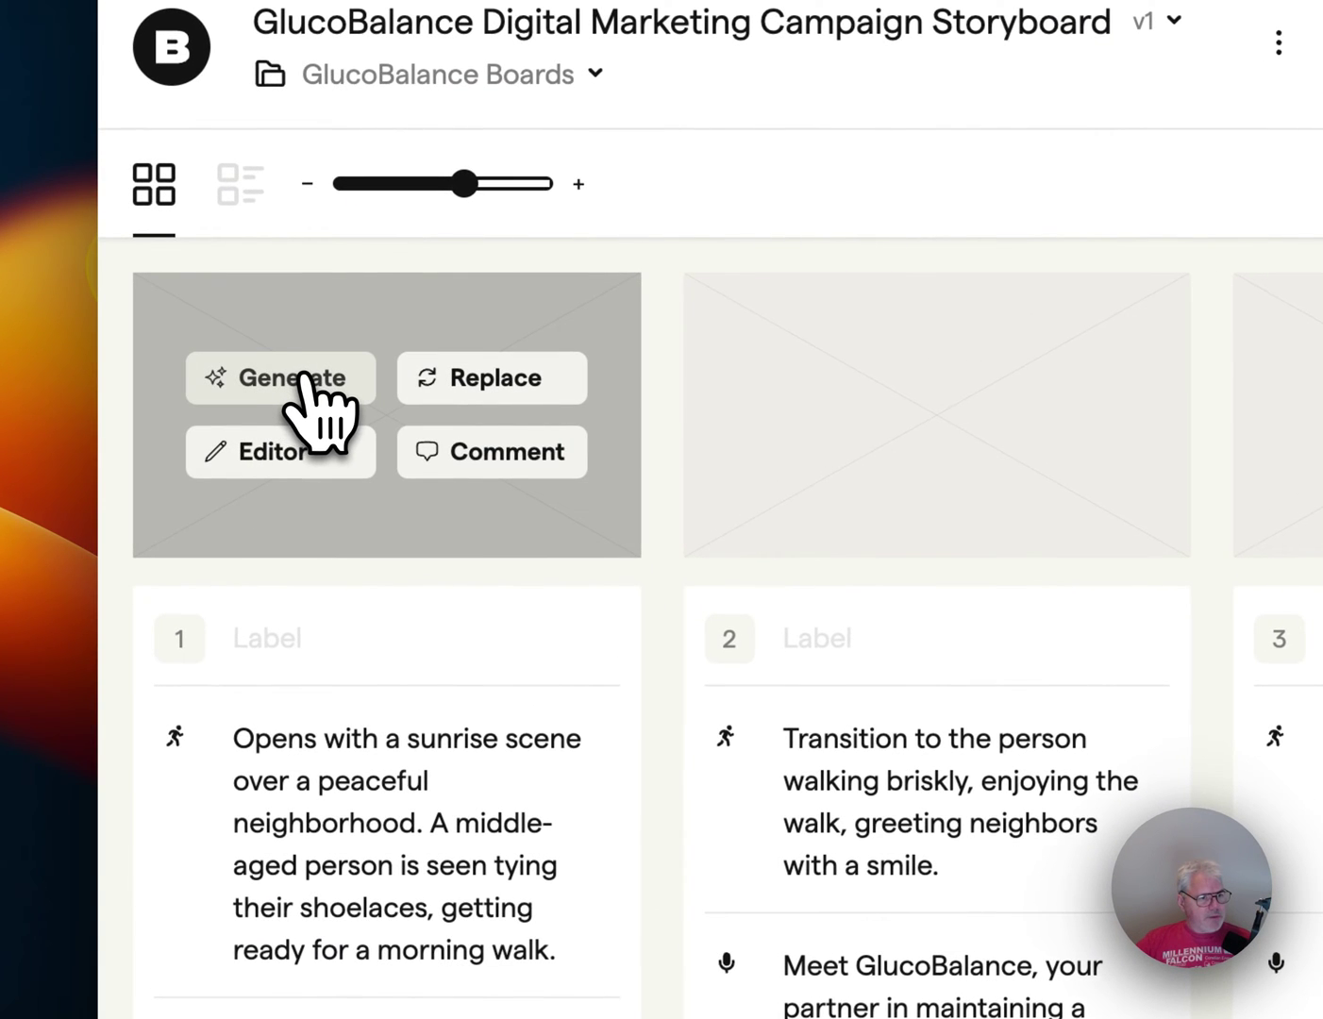
click(306, 377)
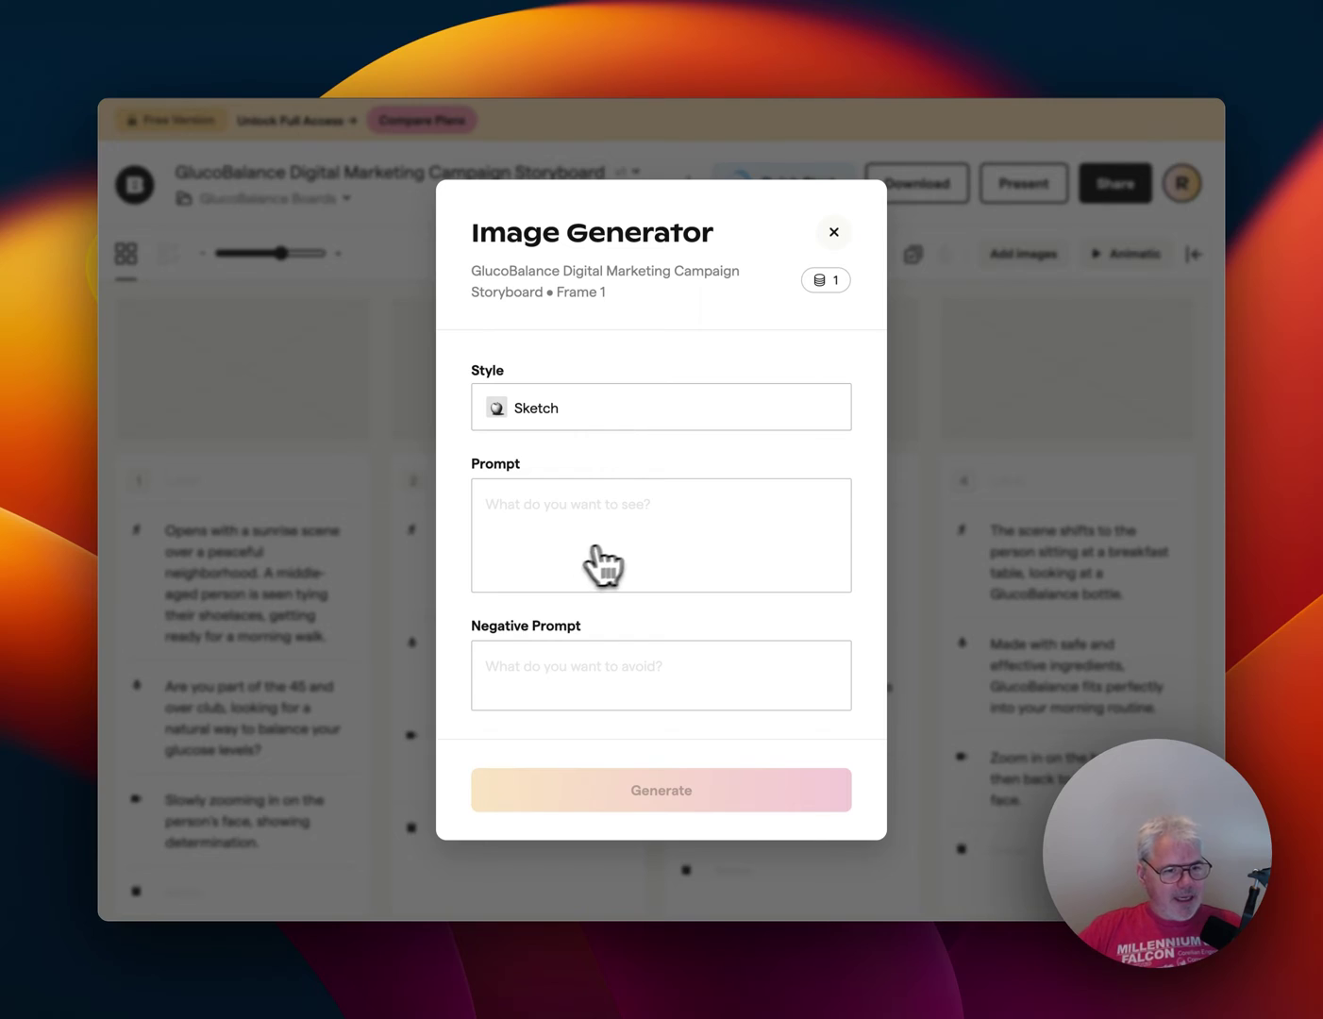
- Browse the image Style list's thumbnails to find the Marker style
click(660, 408)
scroll(853, 624, down, 5)
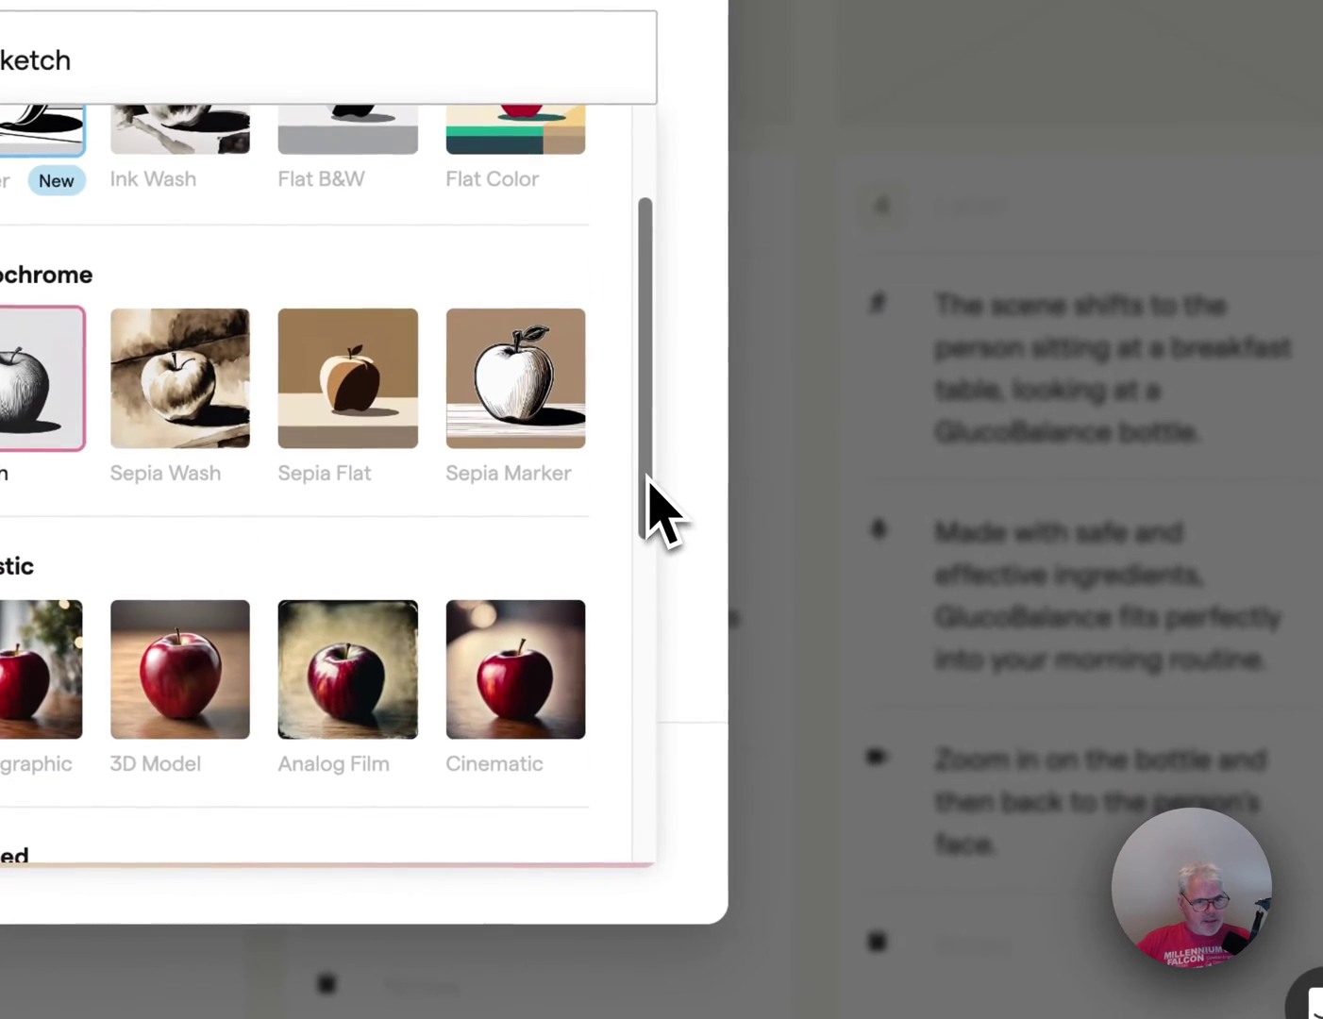
drag(647, 483, 651, 794)
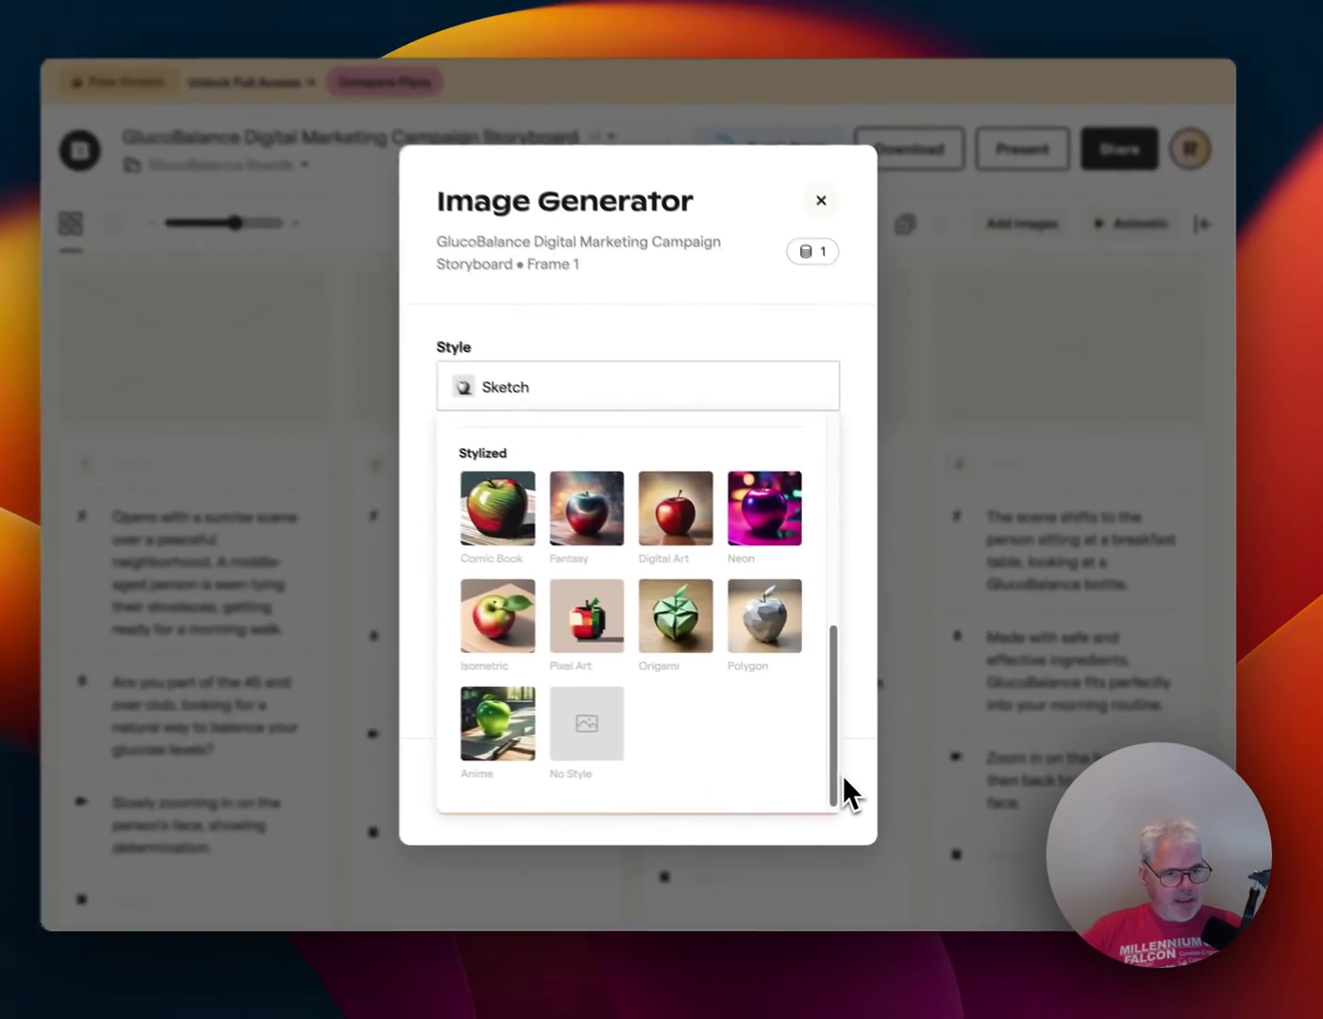
scroll(843, 776, up, 5)
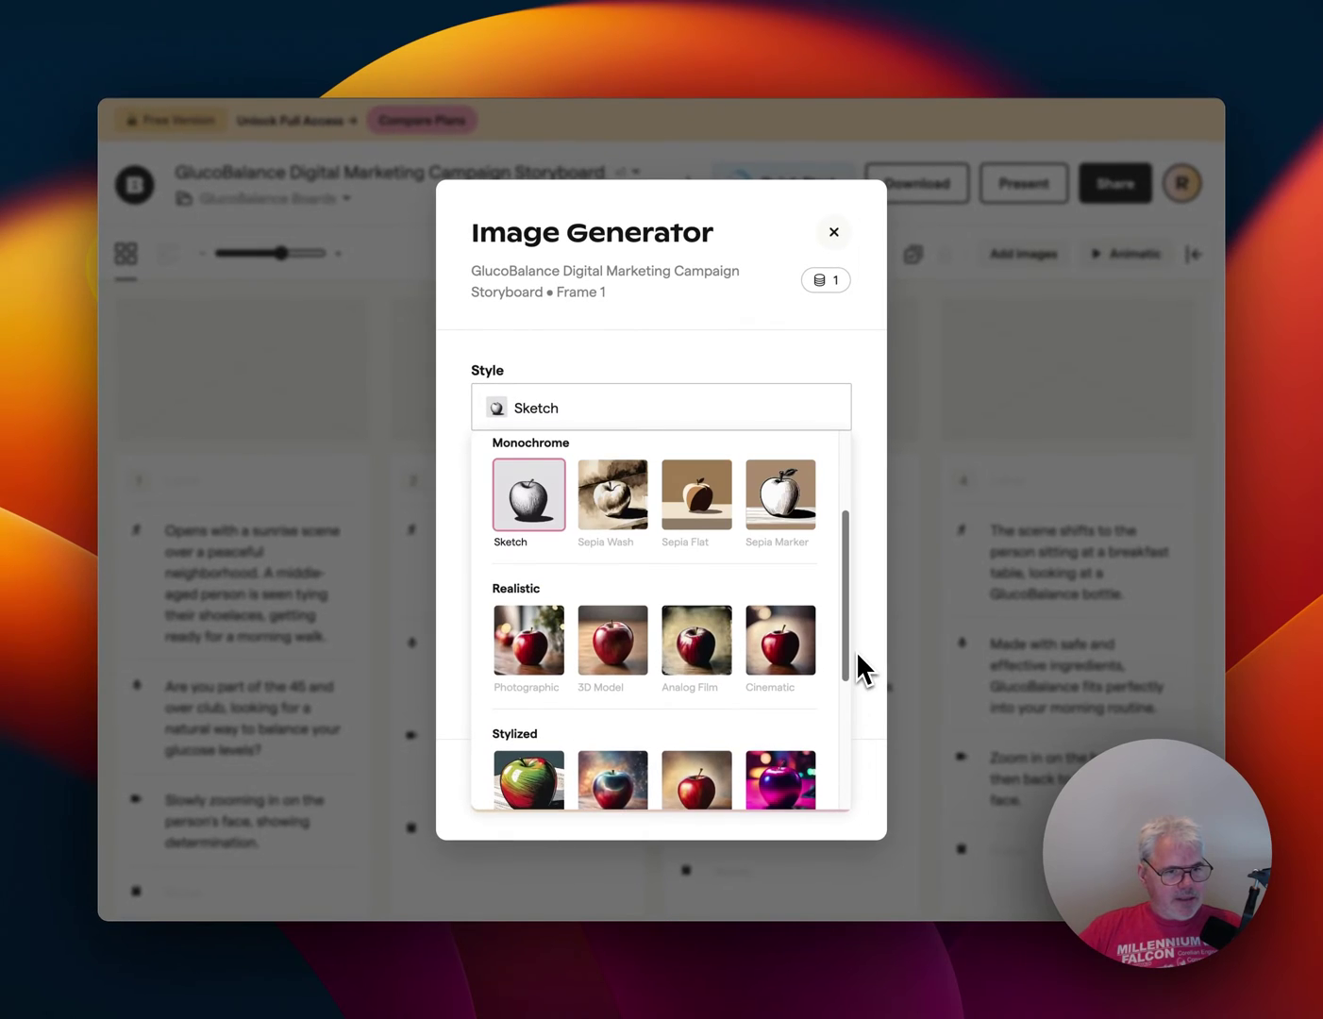
scroll(858, 613, up, 2)
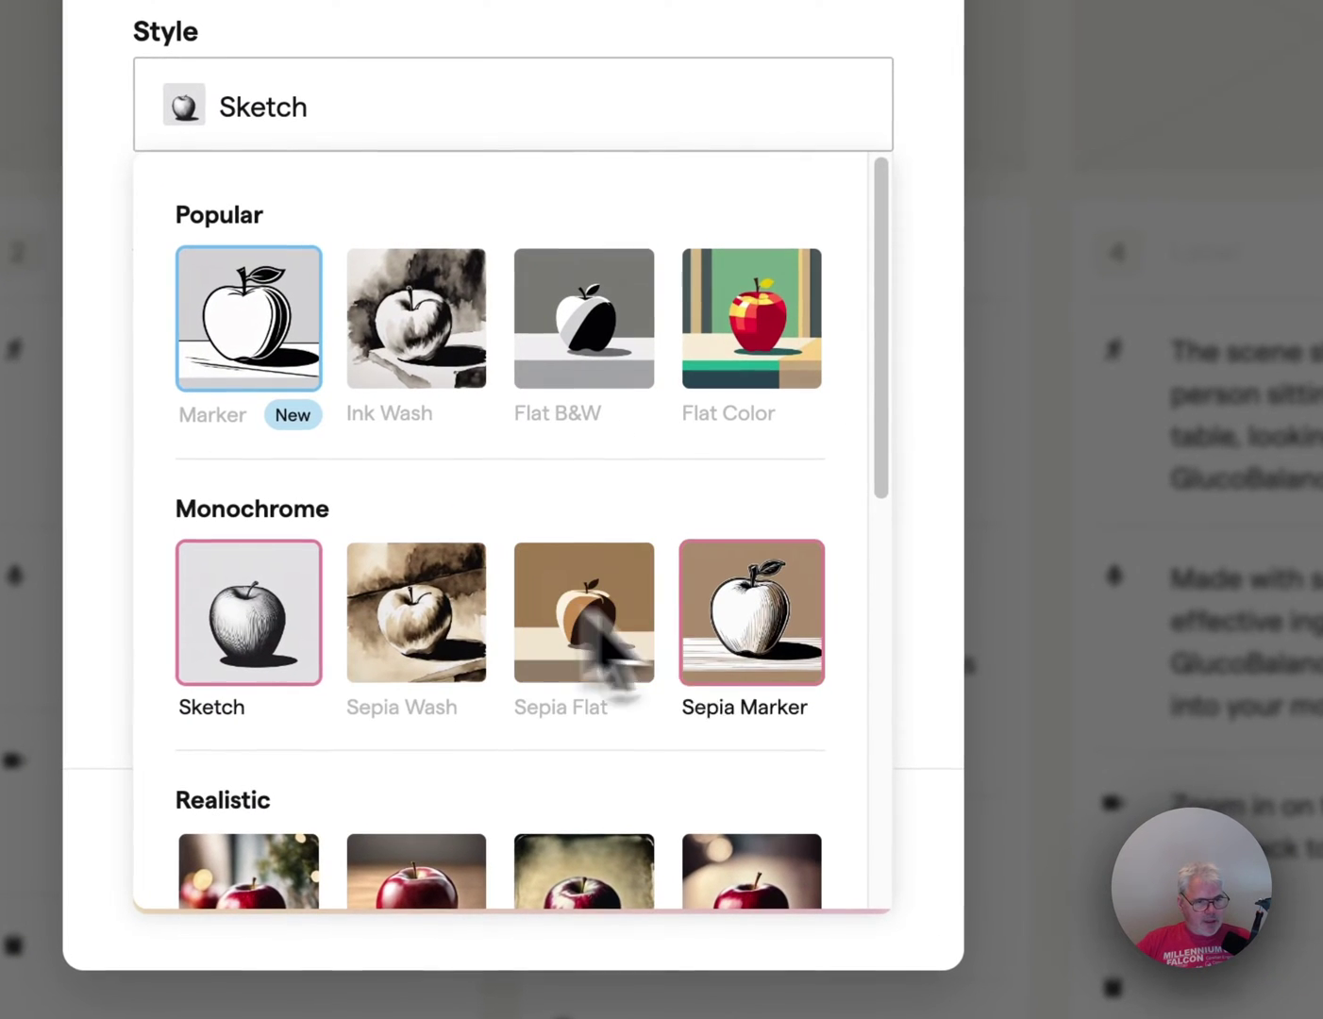
scroll(881, 626, down, 3)
scroll(895, 630, up, 1)
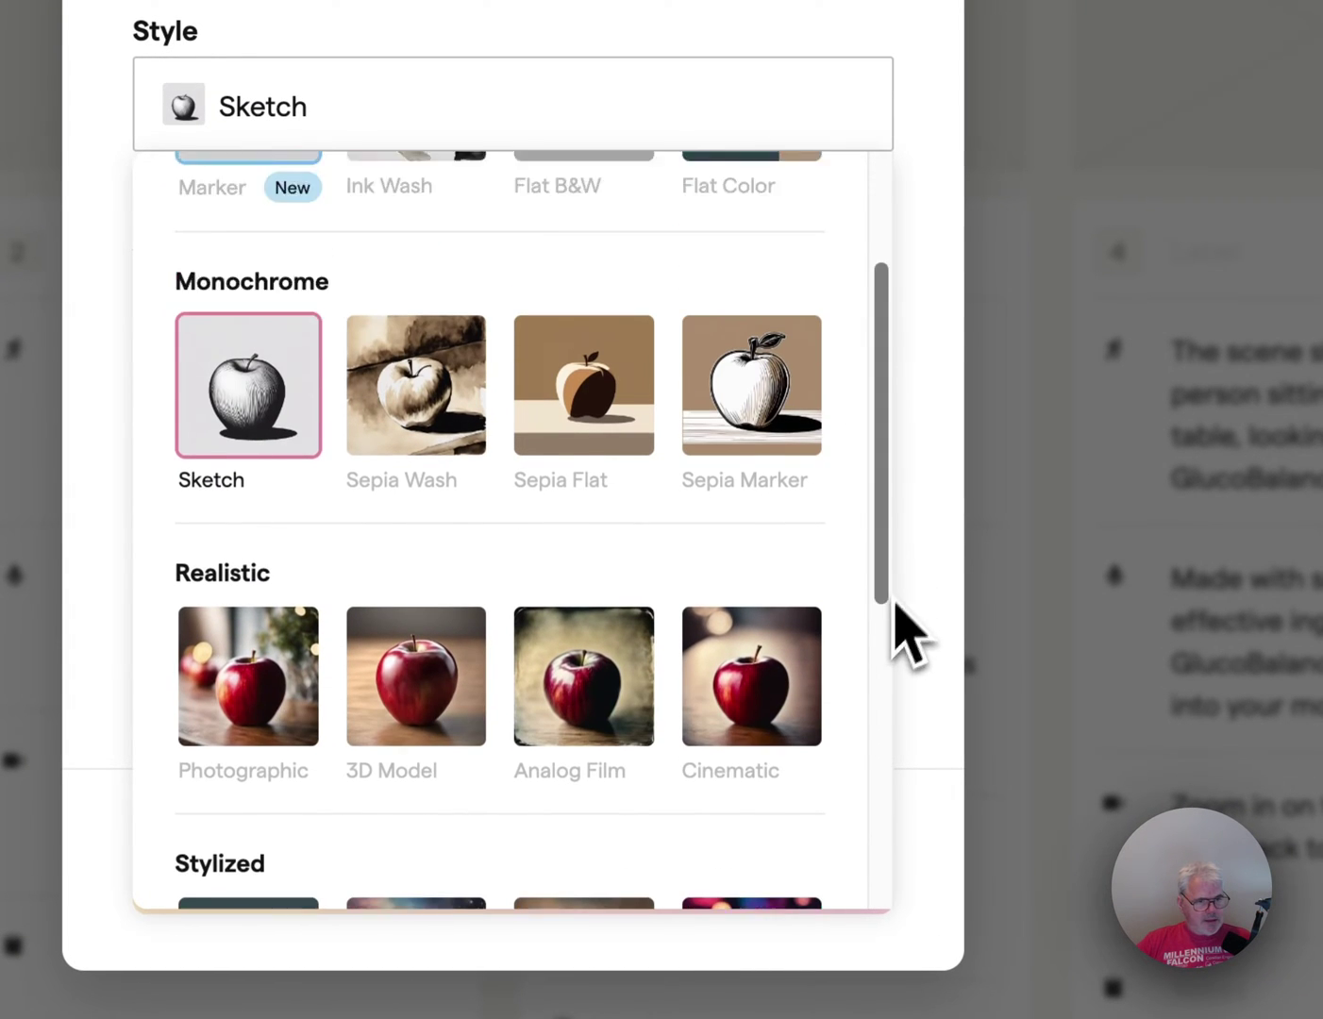
scroll(904, 463, up, 3)
scroll(897, 528, down, 1)
scroll(850, 490, up, 1)
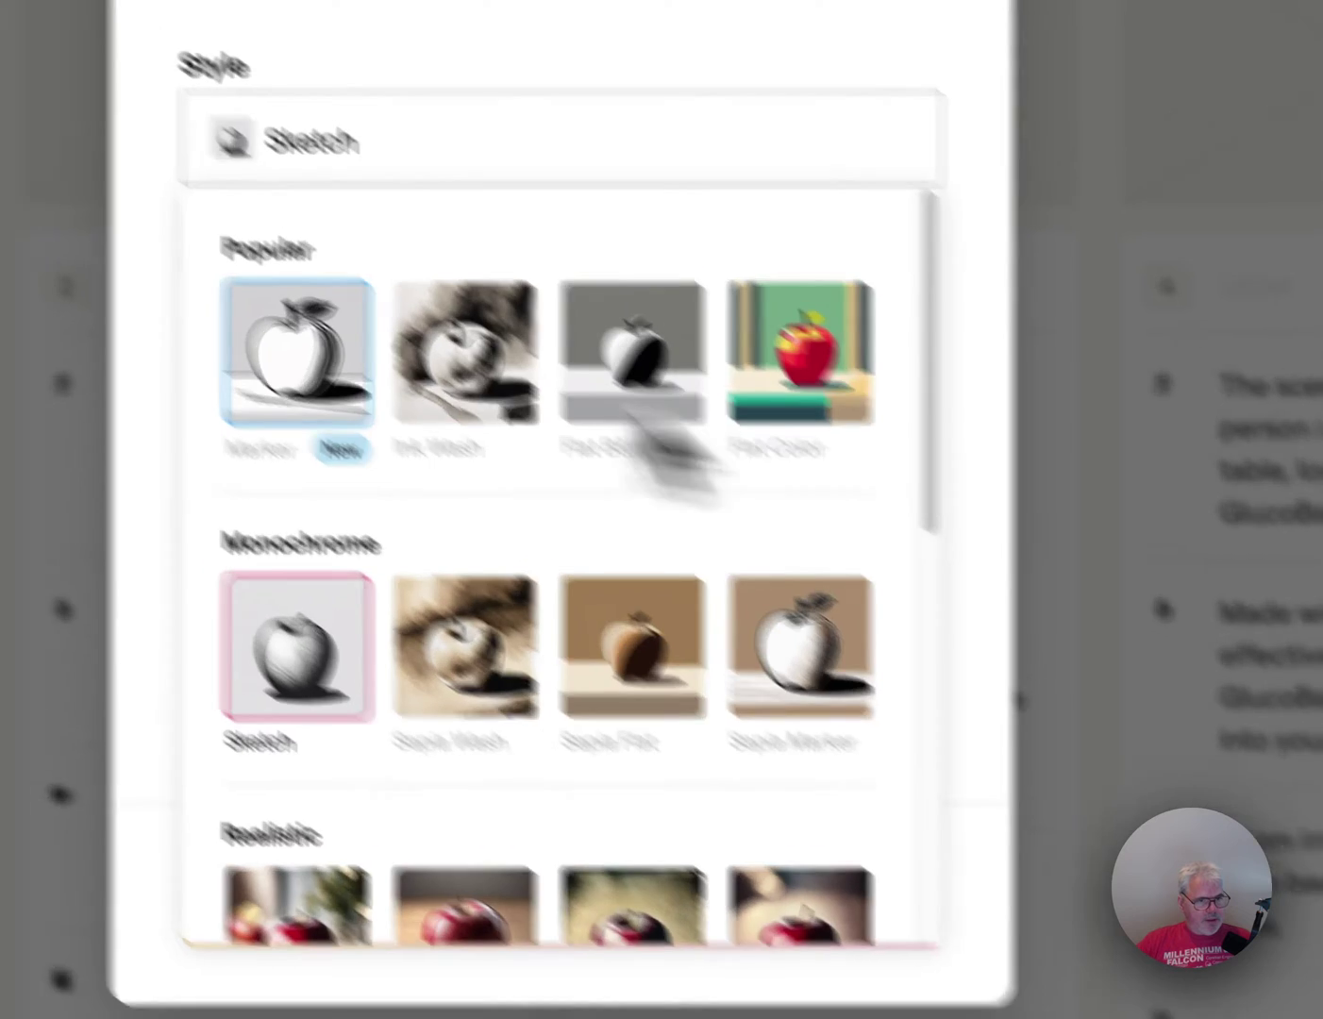
- Pick the Marker style and open default character Linda's guideline details
click(358, 372)
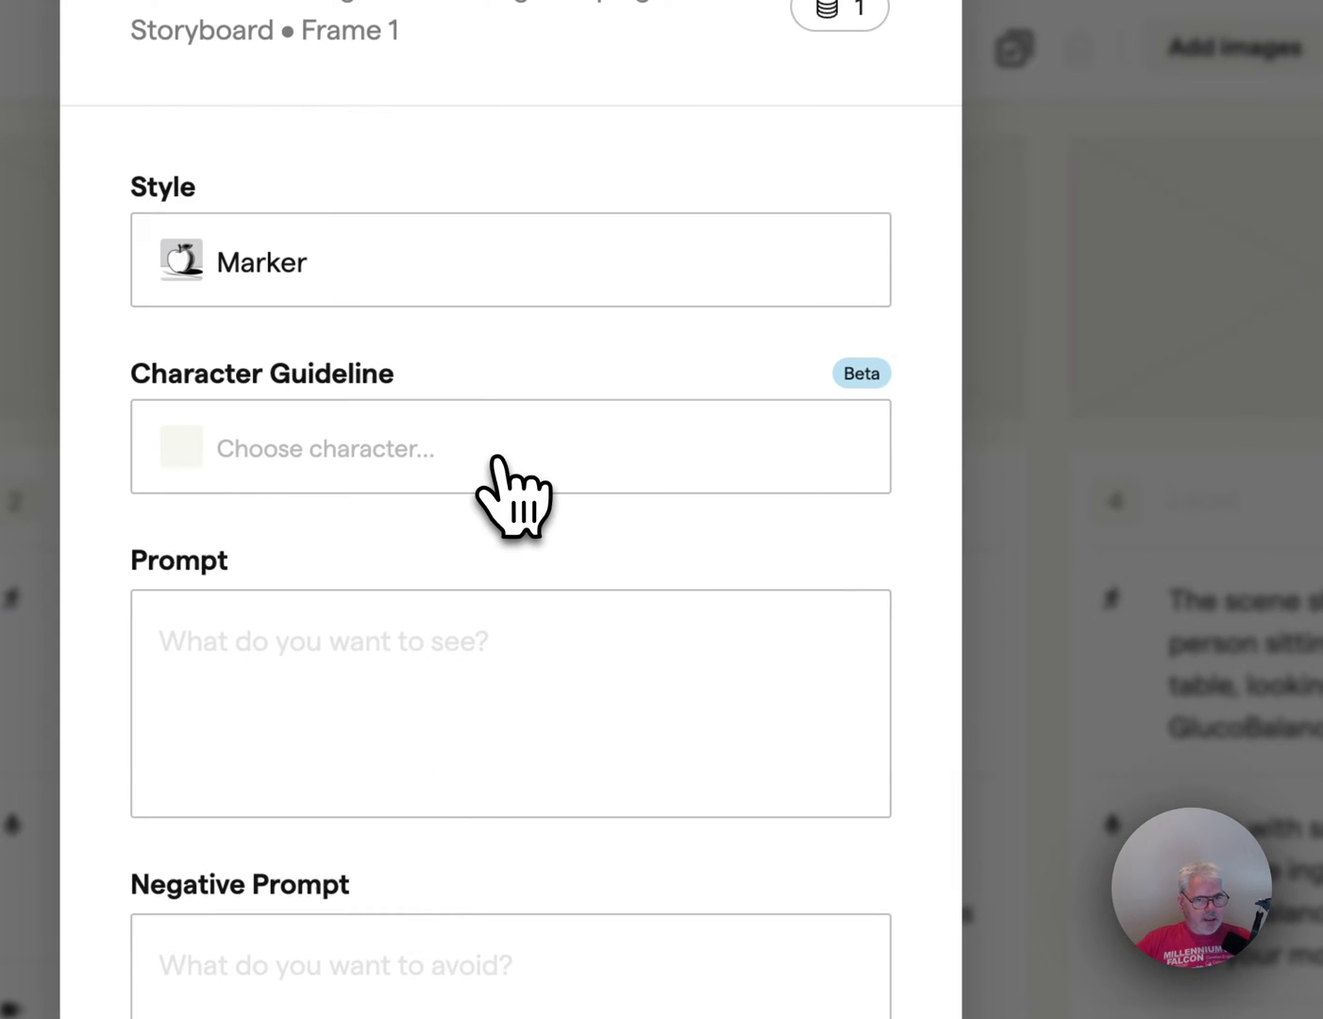
click(812, 432)
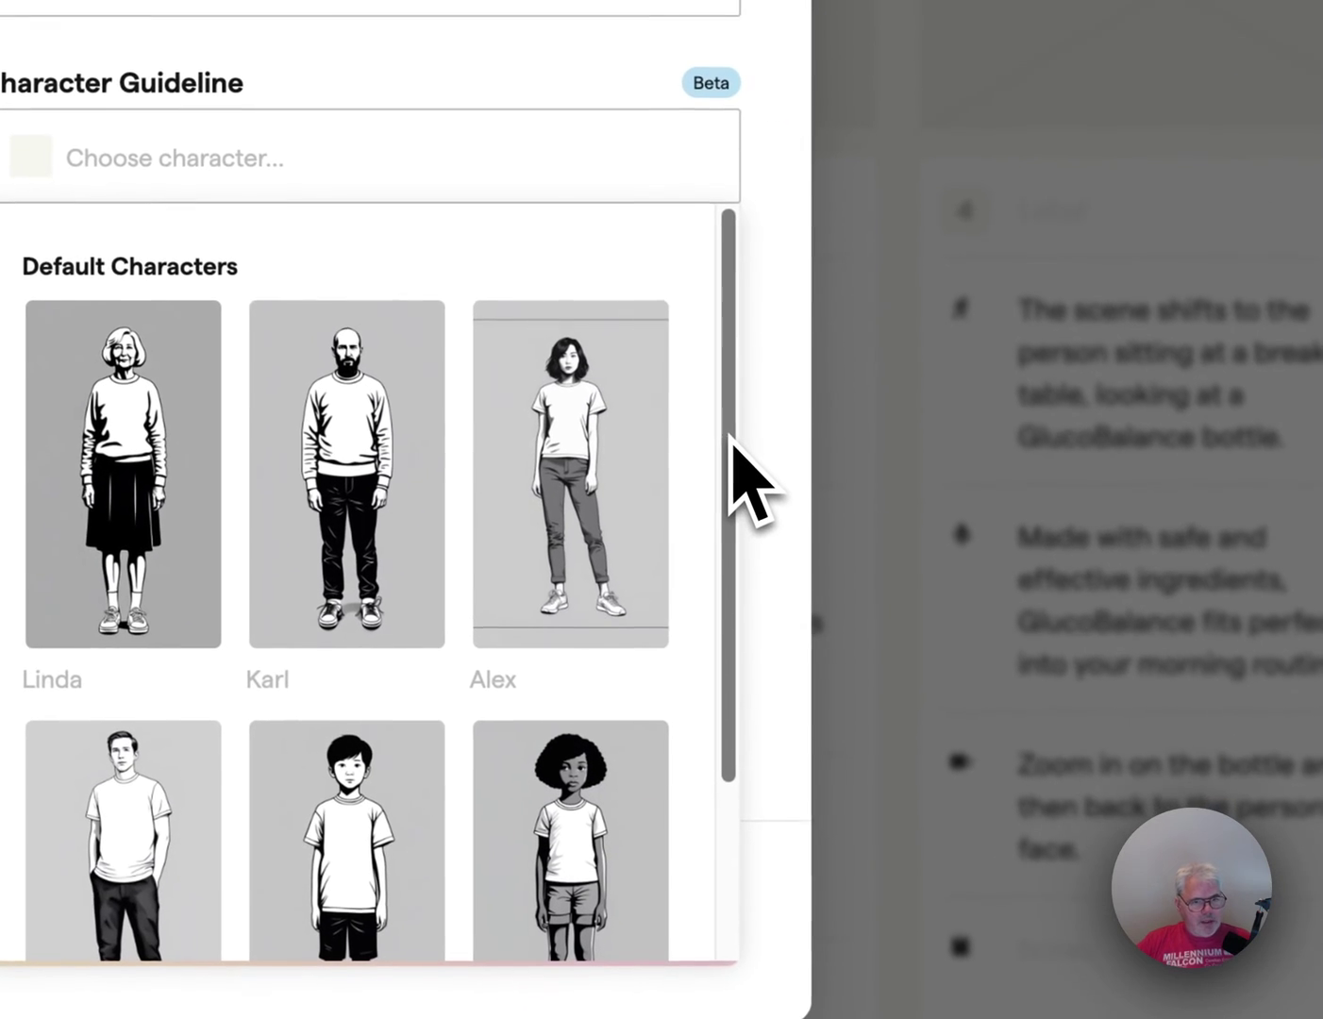
scroll(728, 434, down, 1)
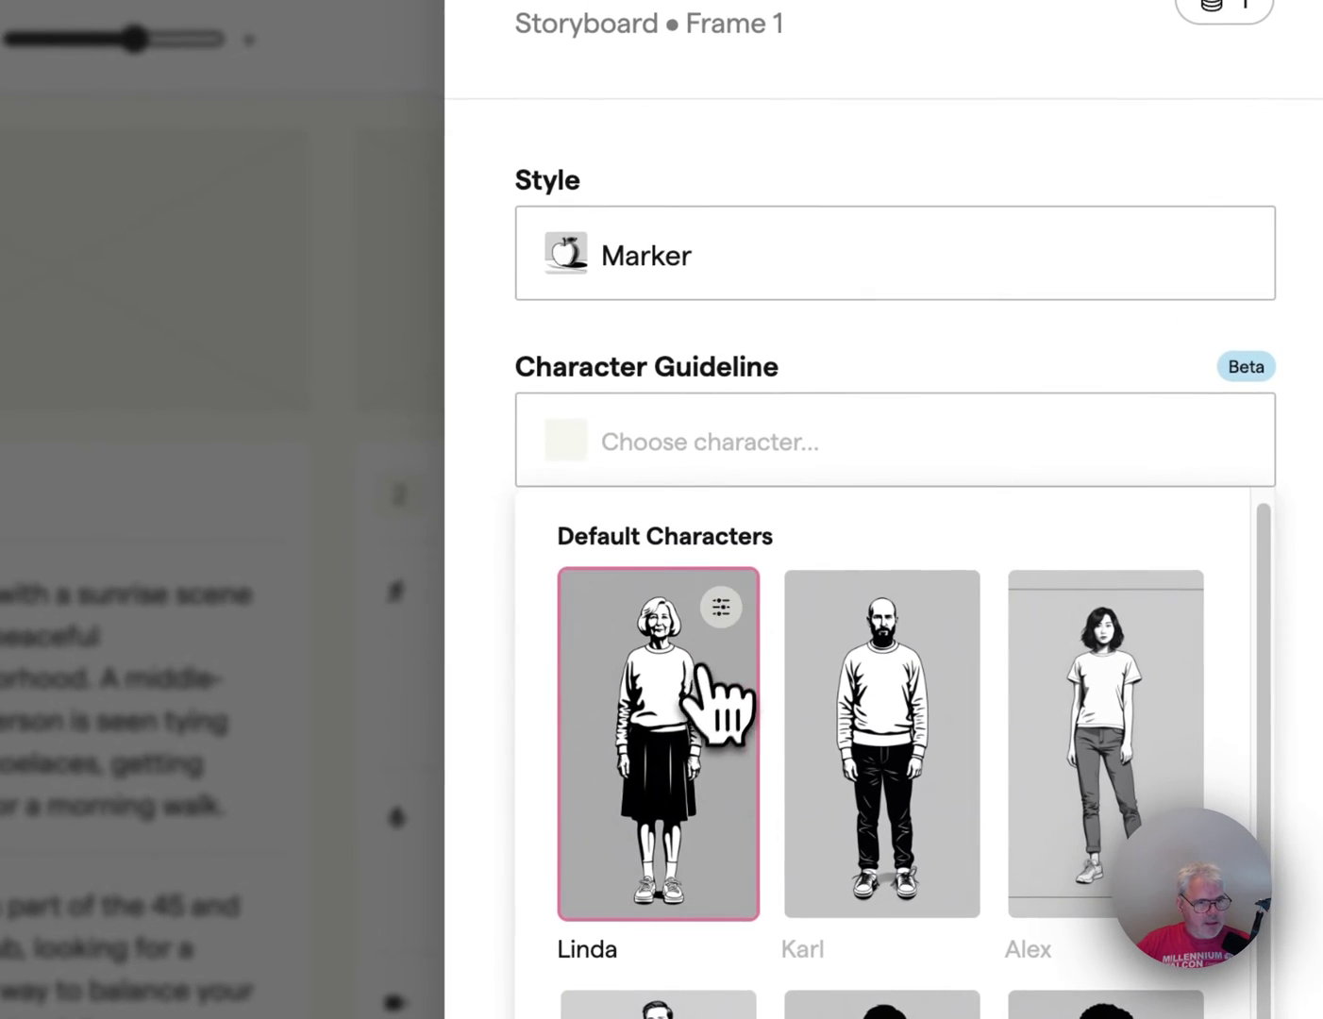
click(722, 607)
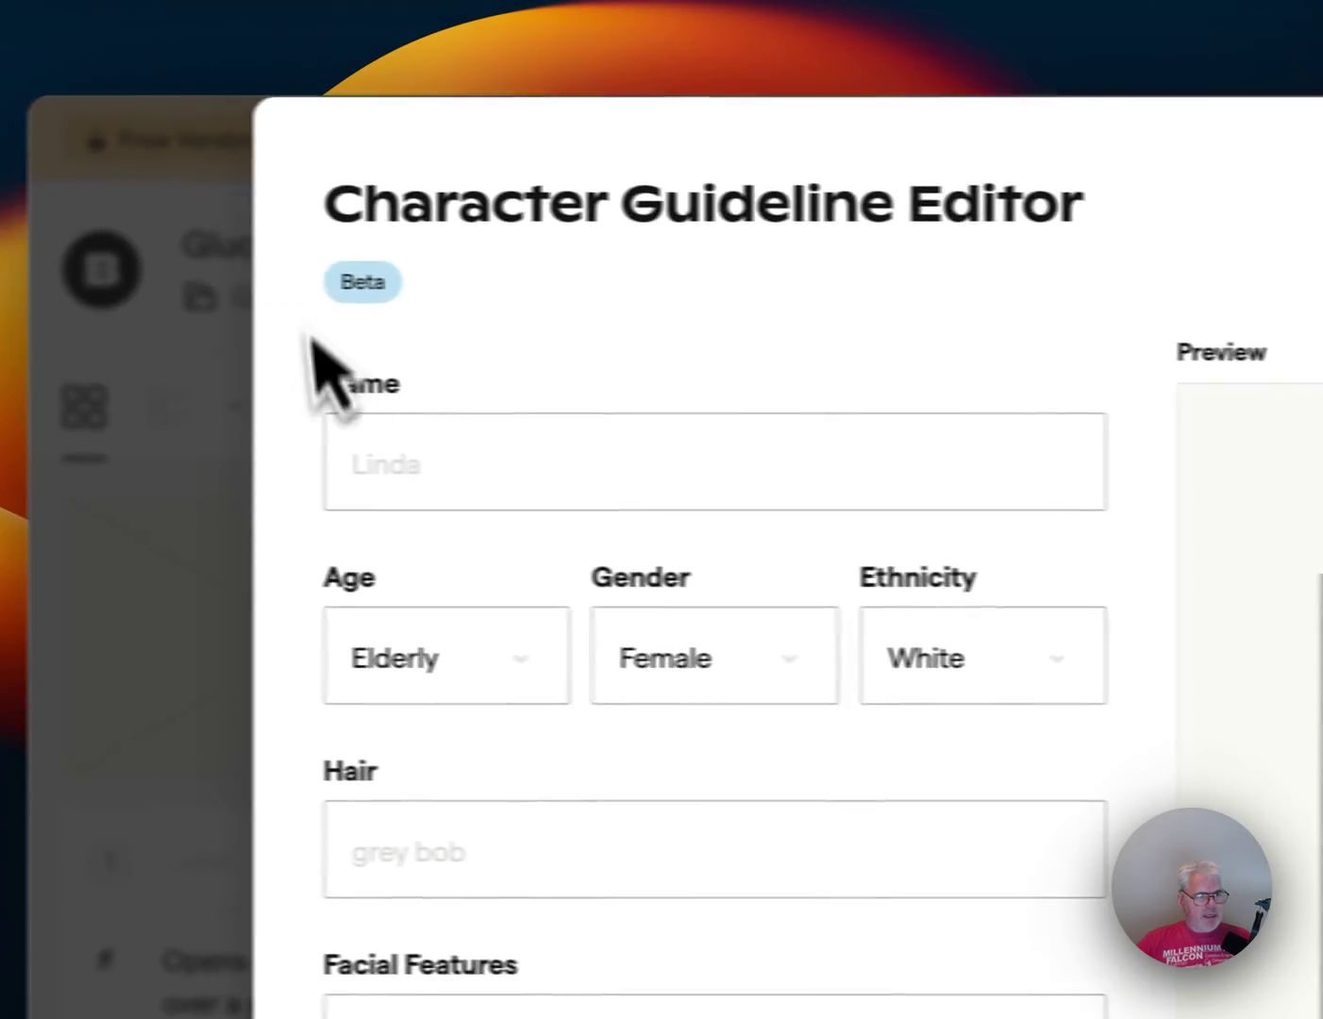
mouse_move(363, 288)
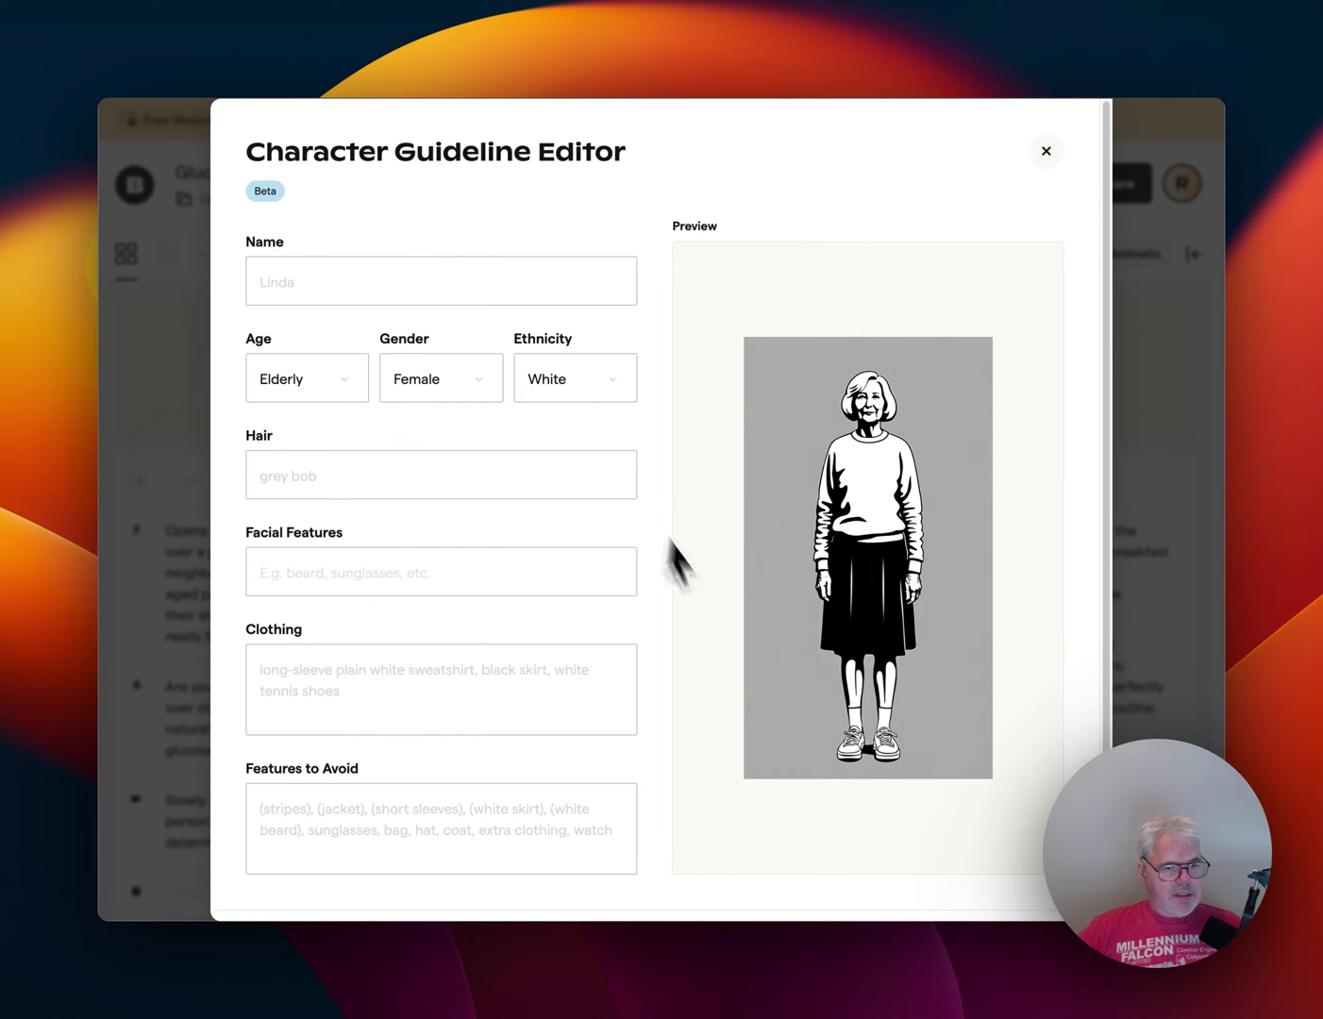
scroll(1127, 727, down, 3)
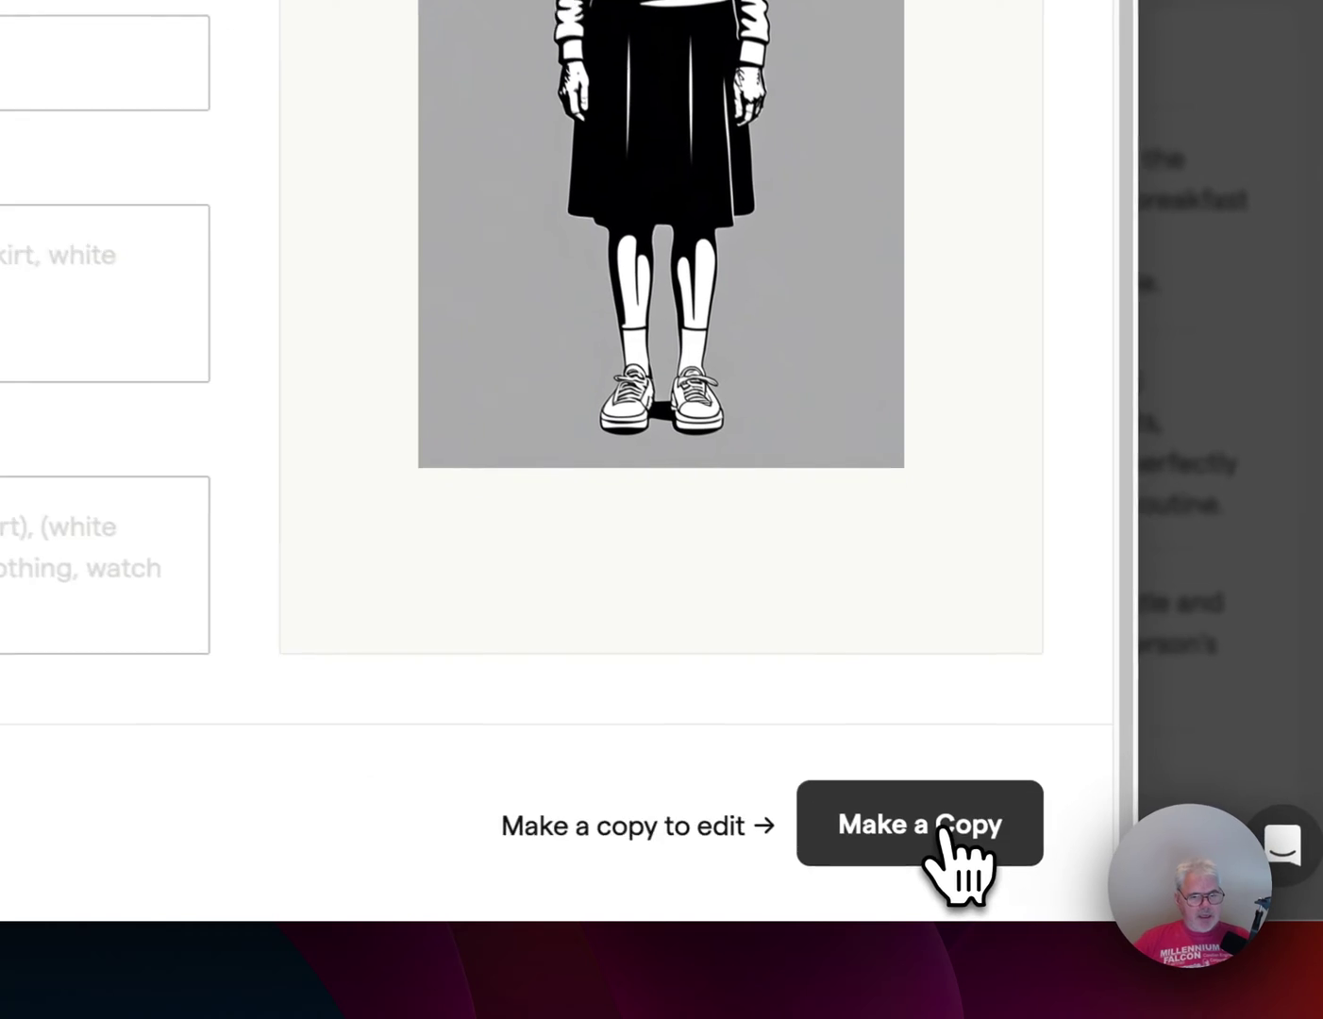
- Duplicate Linda as an editable character named Lisa: Adult, Female, Hispanic
click(1017, 882)
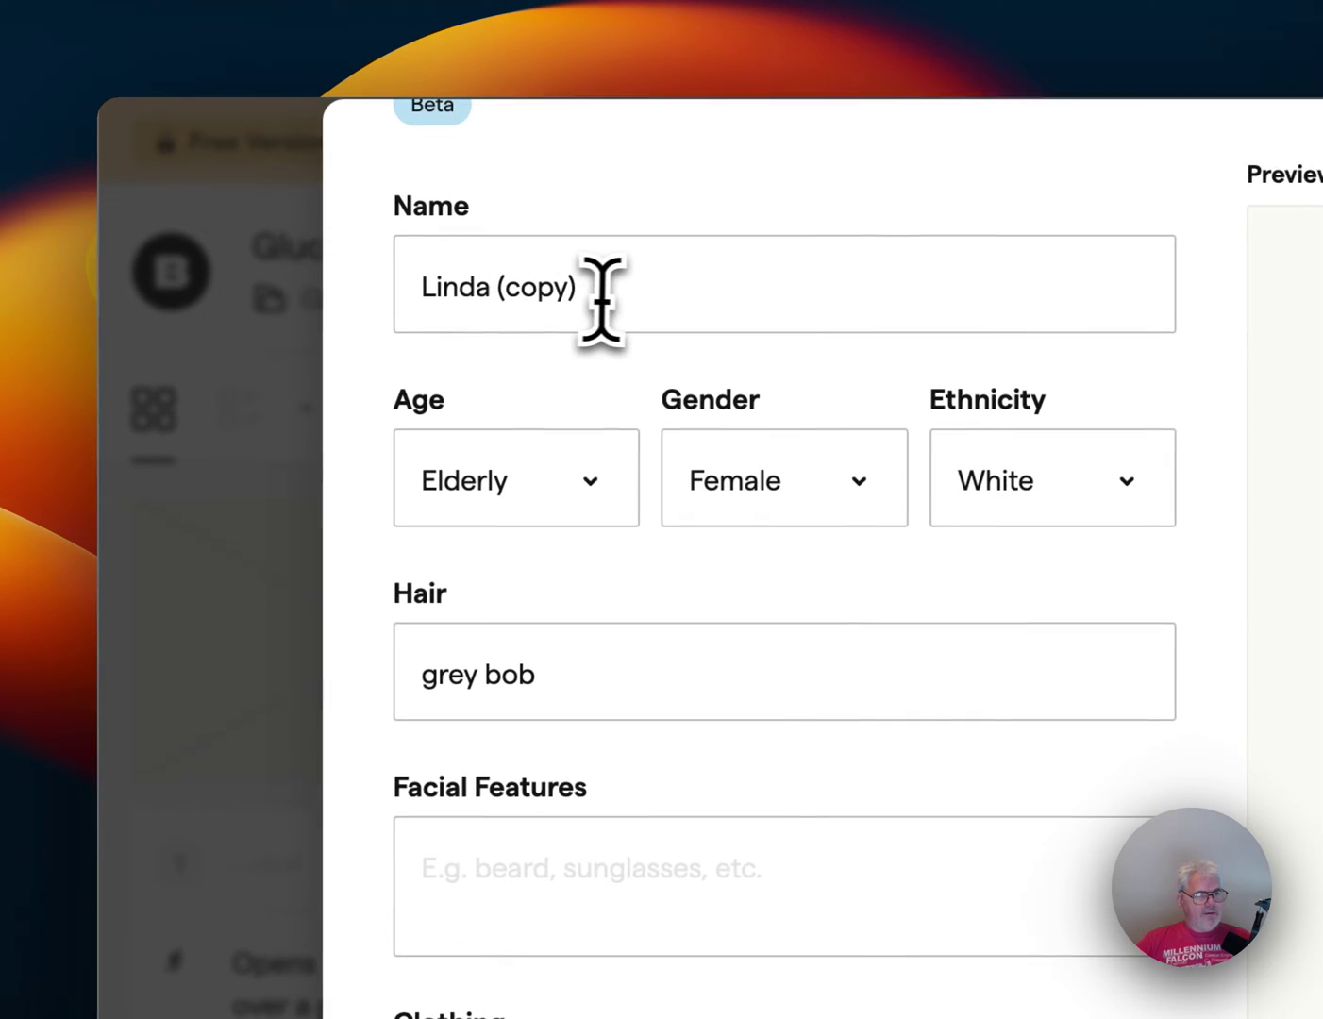
triple_click(603, 269)
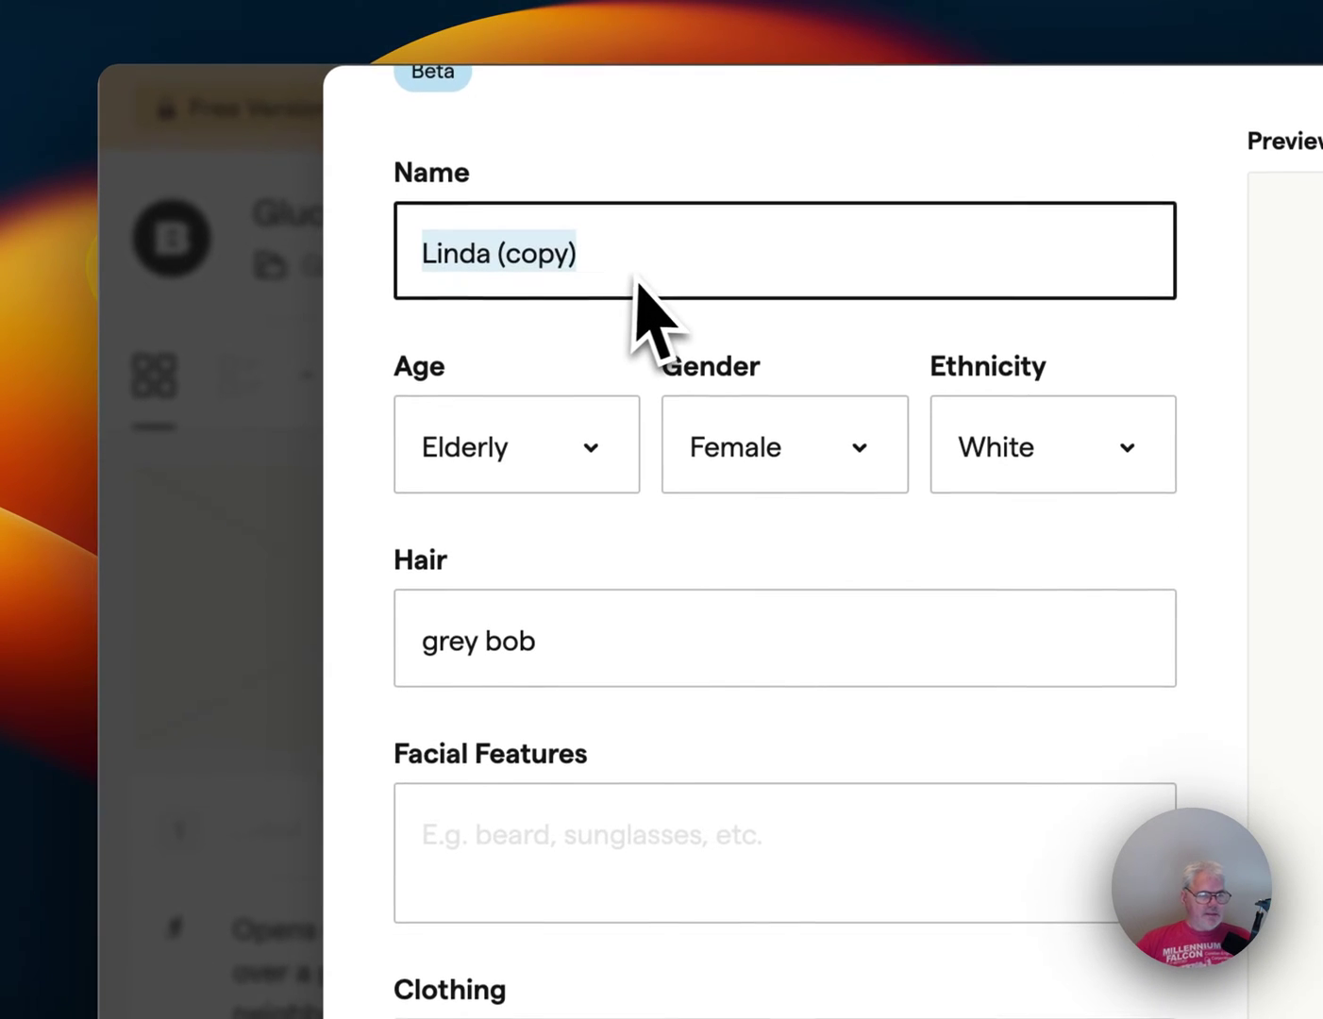
text(Lisa)
click(592, 474)
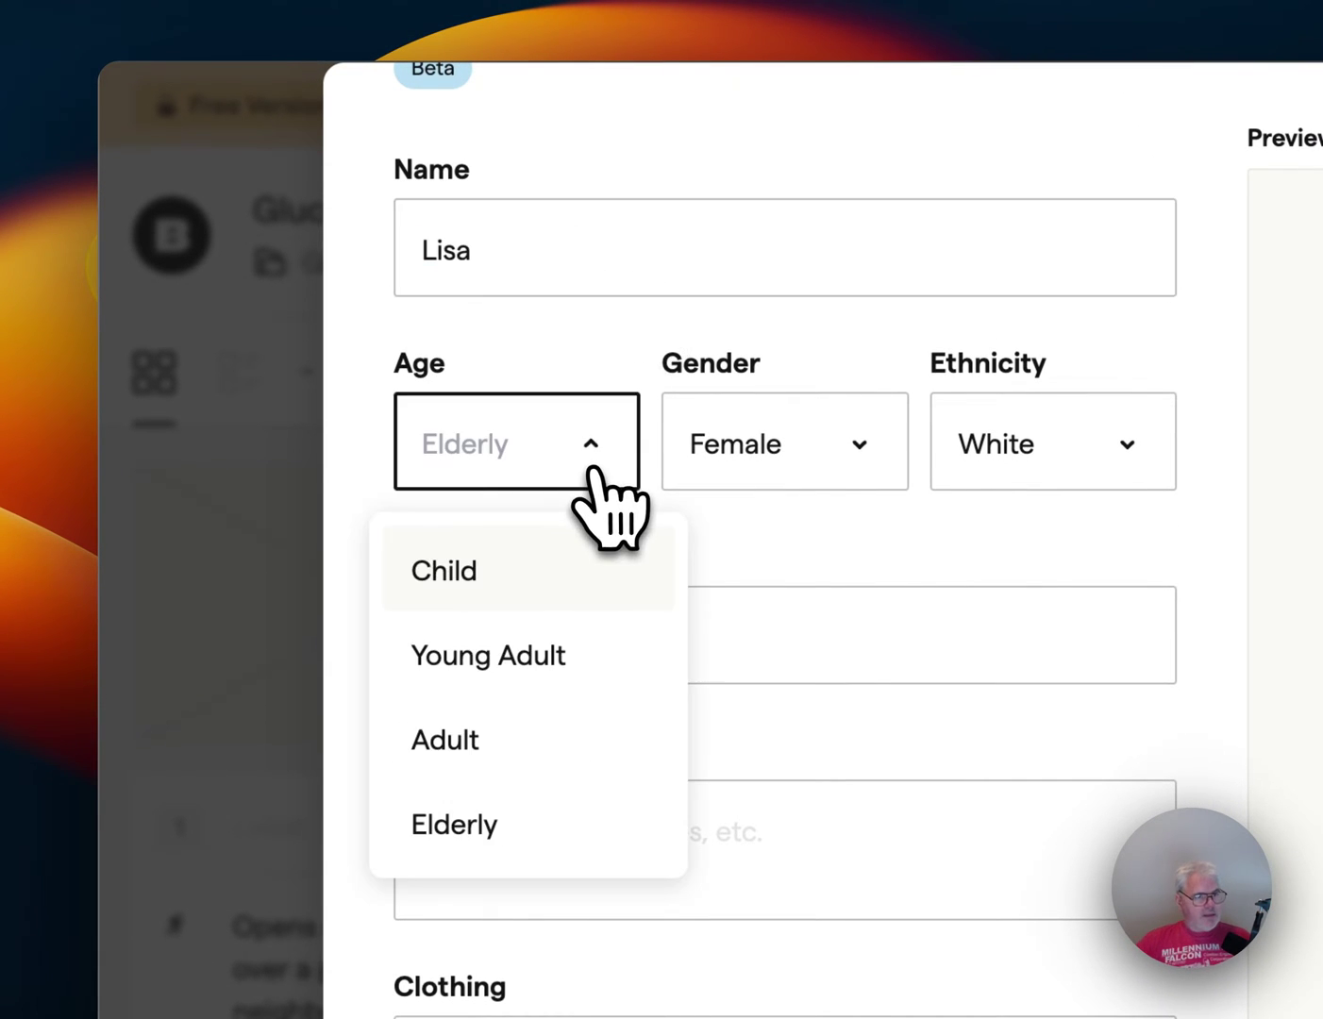
click(567, 741)
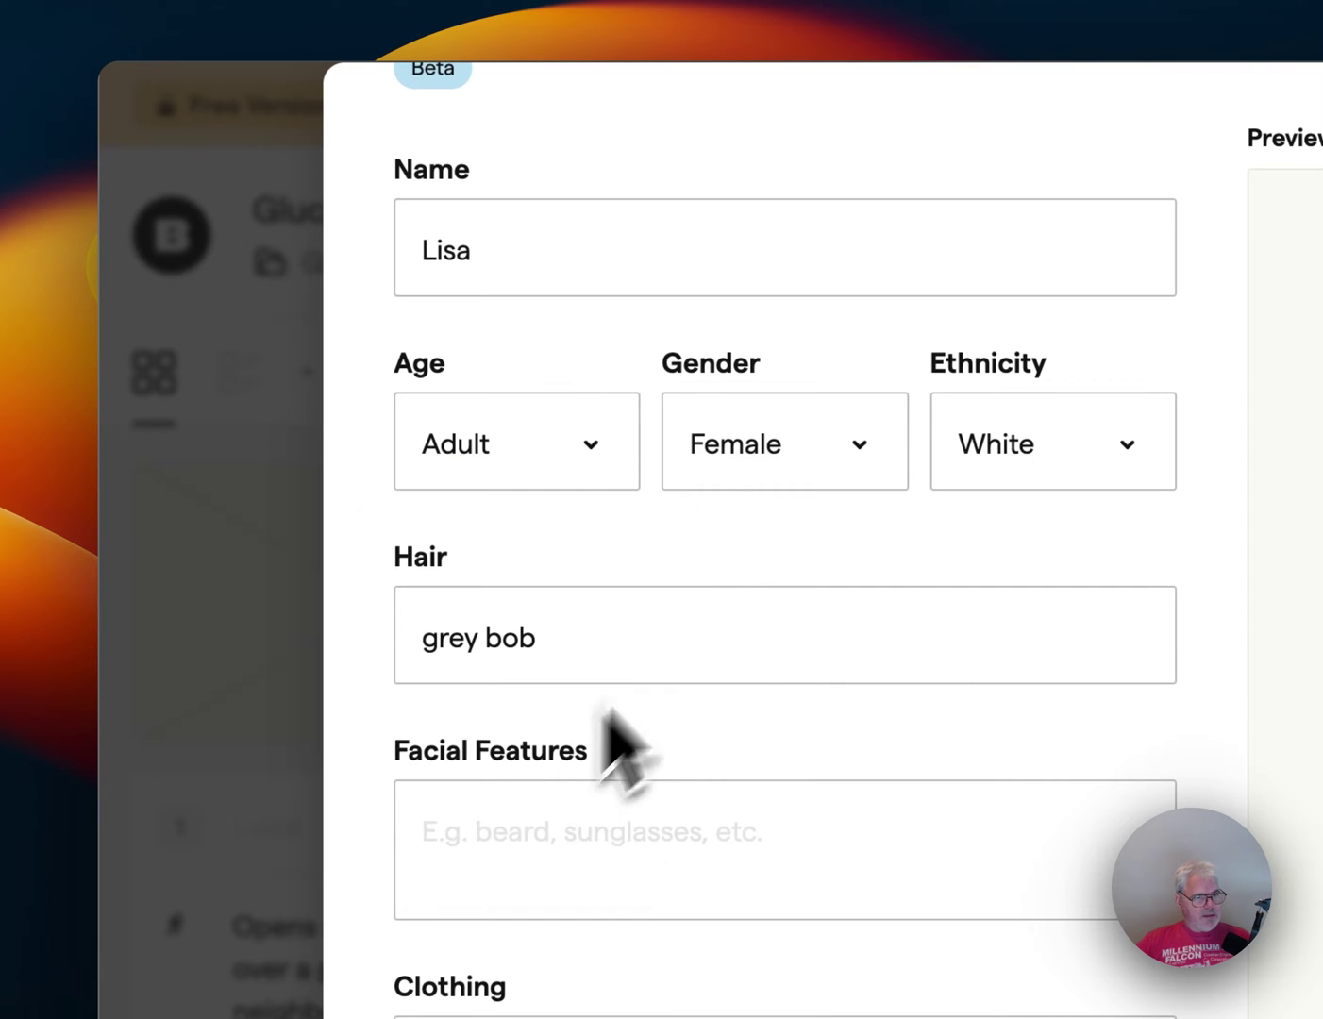
click(829, 476)
click(821, 652)
click(1052, 444)
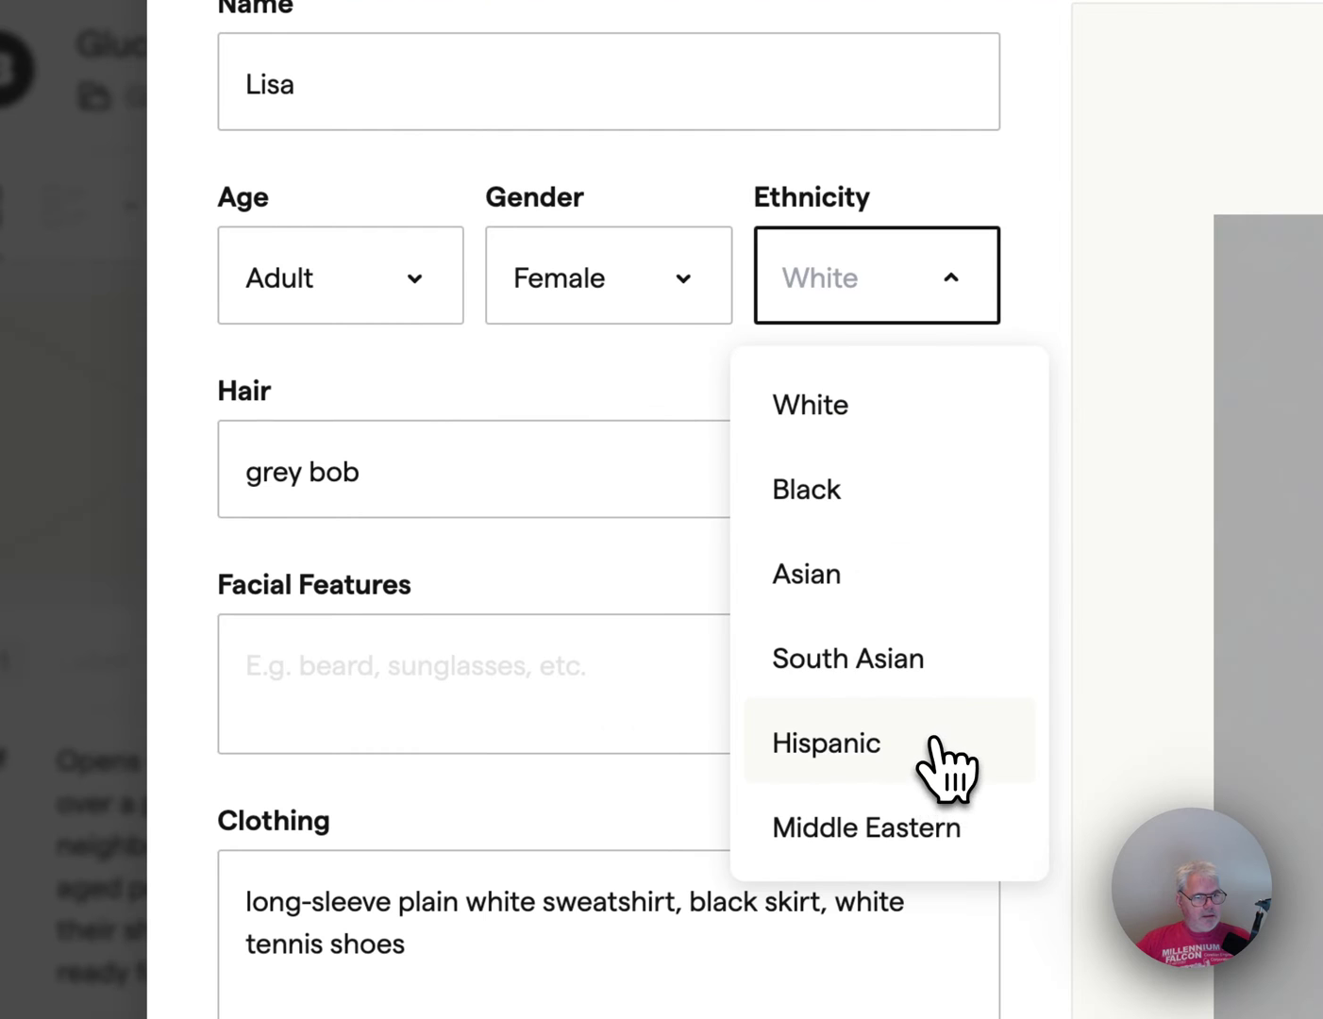
click(939, 769)
- Set Lisa's hair to light brown and facial features to eye glasses, chubby cheeks, green eyes
triple_click(403, 474)
text(light)
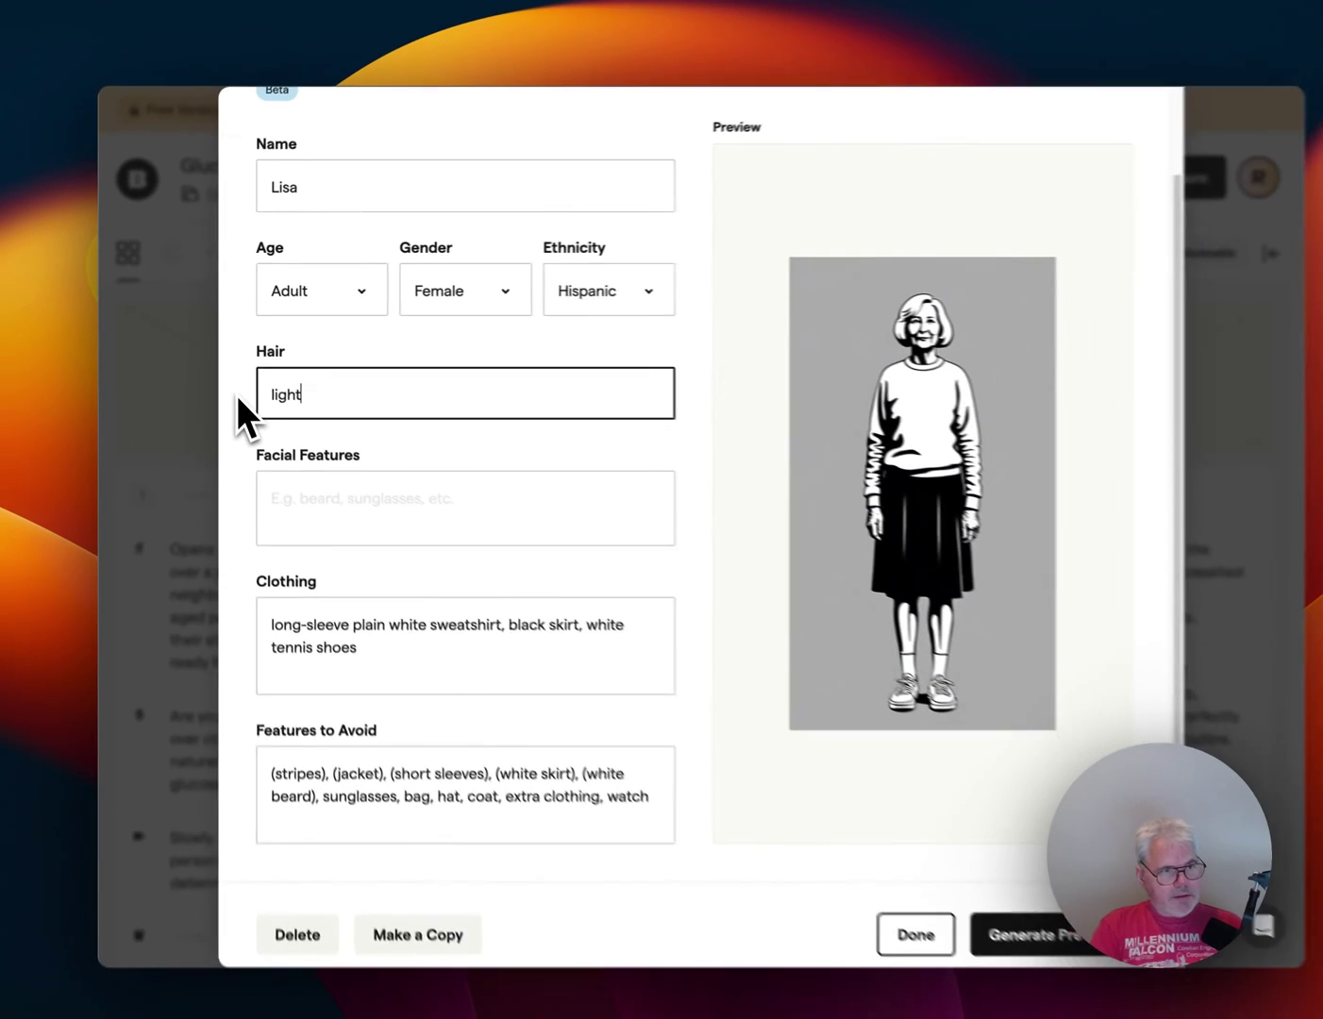
text( grey h)
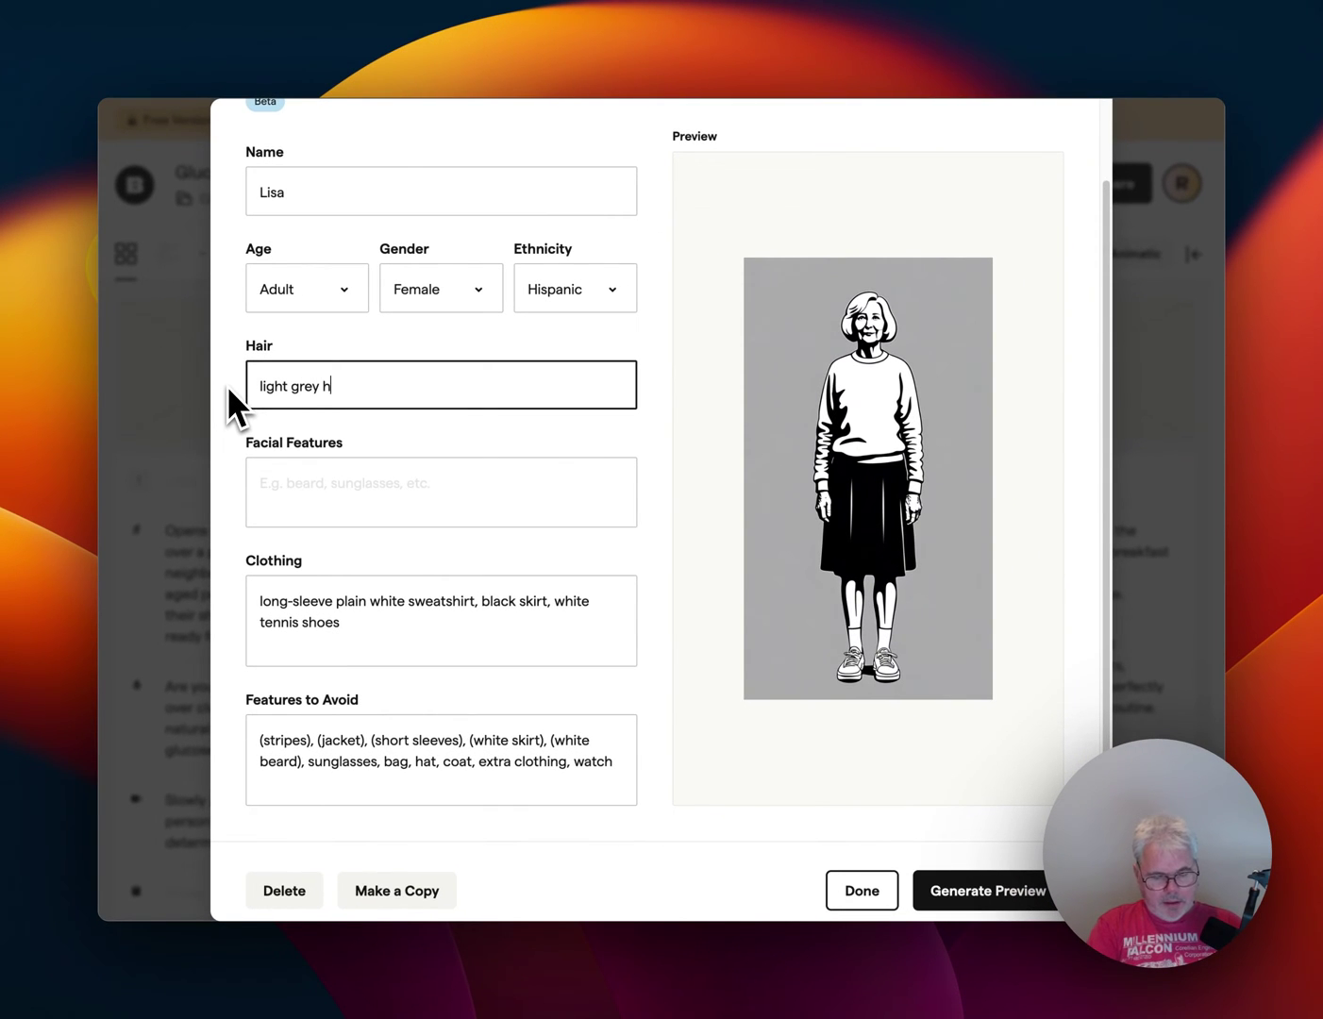
text(air)
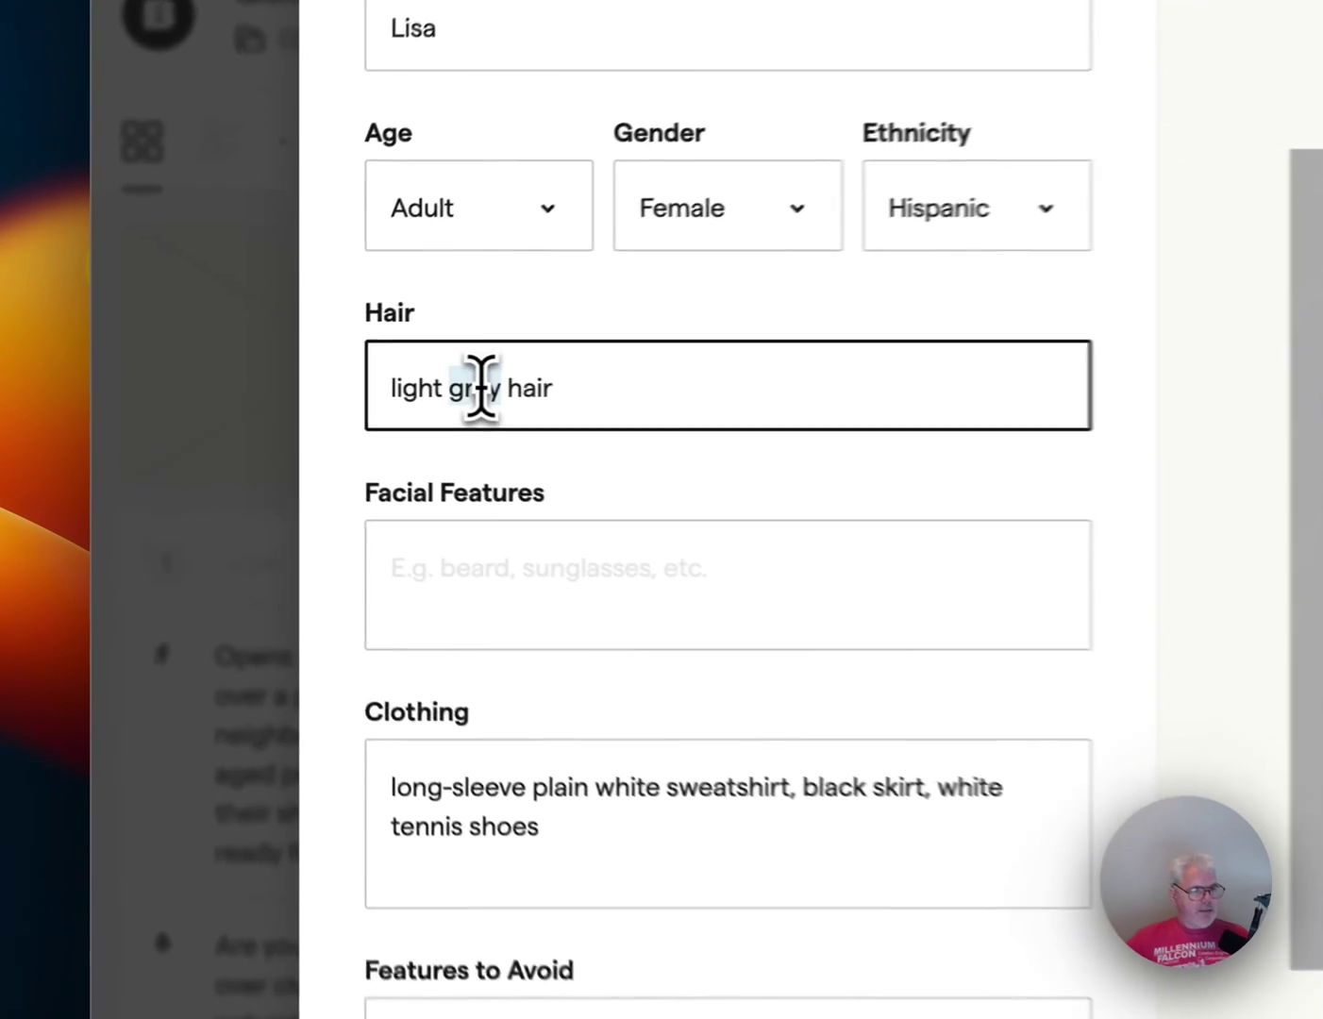
double_click(308, 384)
text(brown)
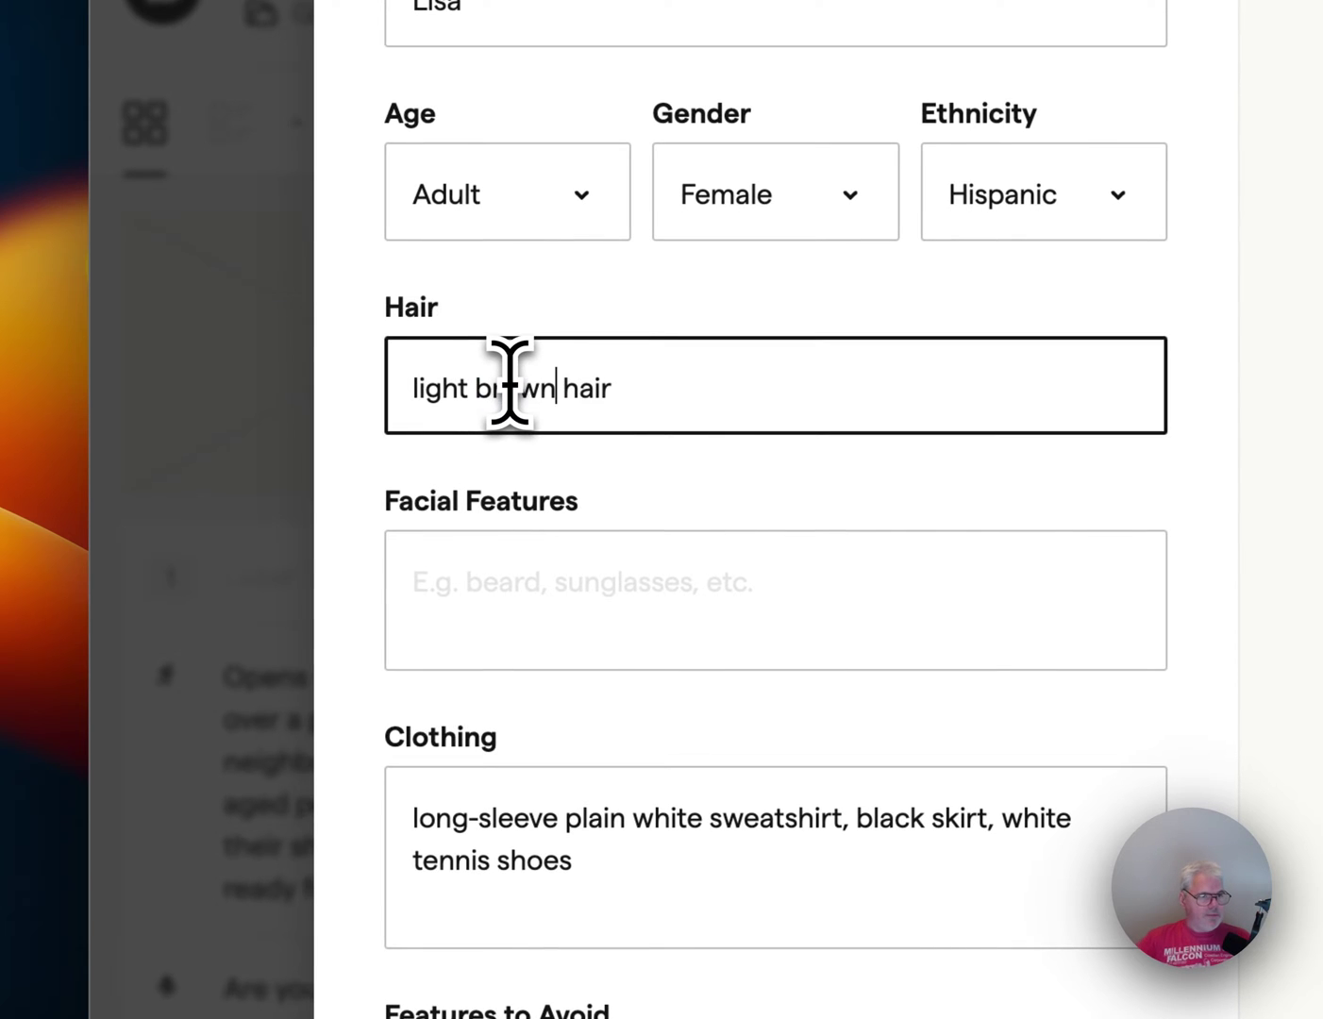
click(808, 589)
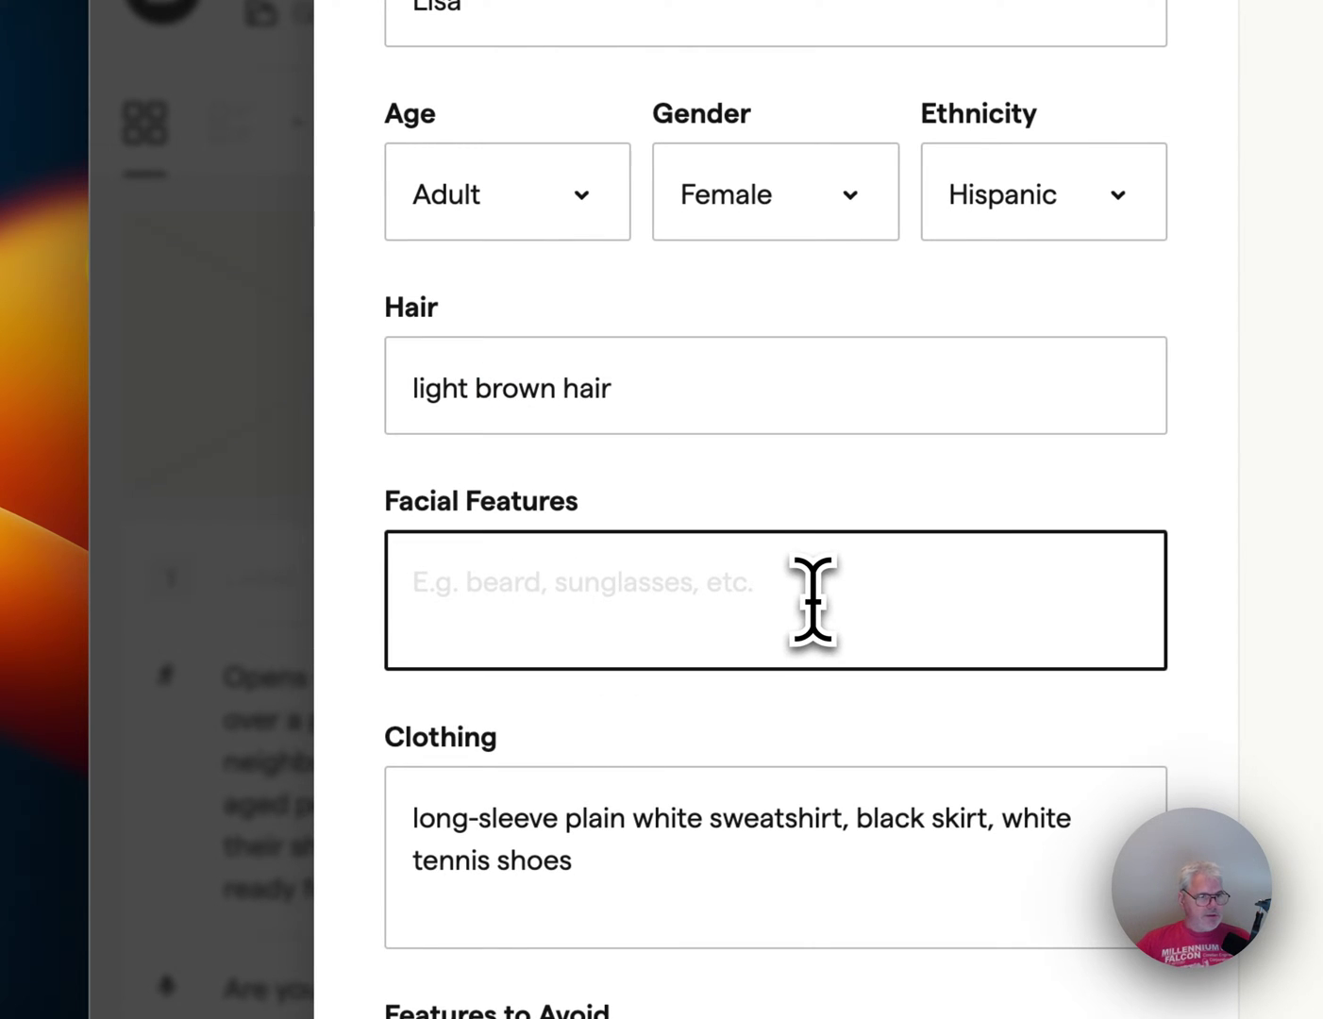
text(glas)
text(ses)
key(Left)
key(Left)
key(Left)
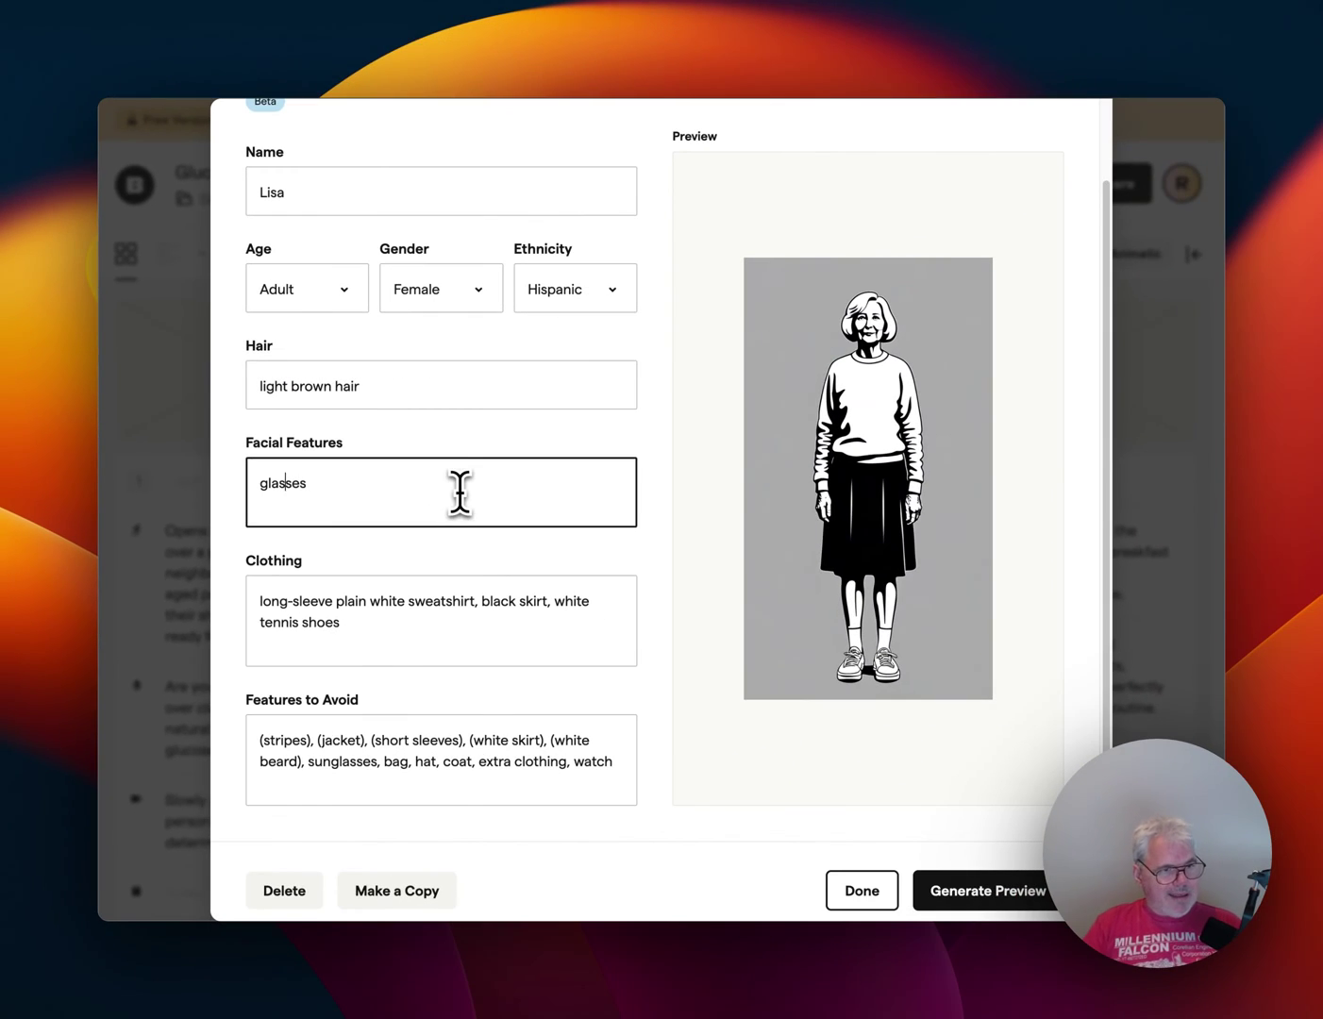
text(eye glasses)
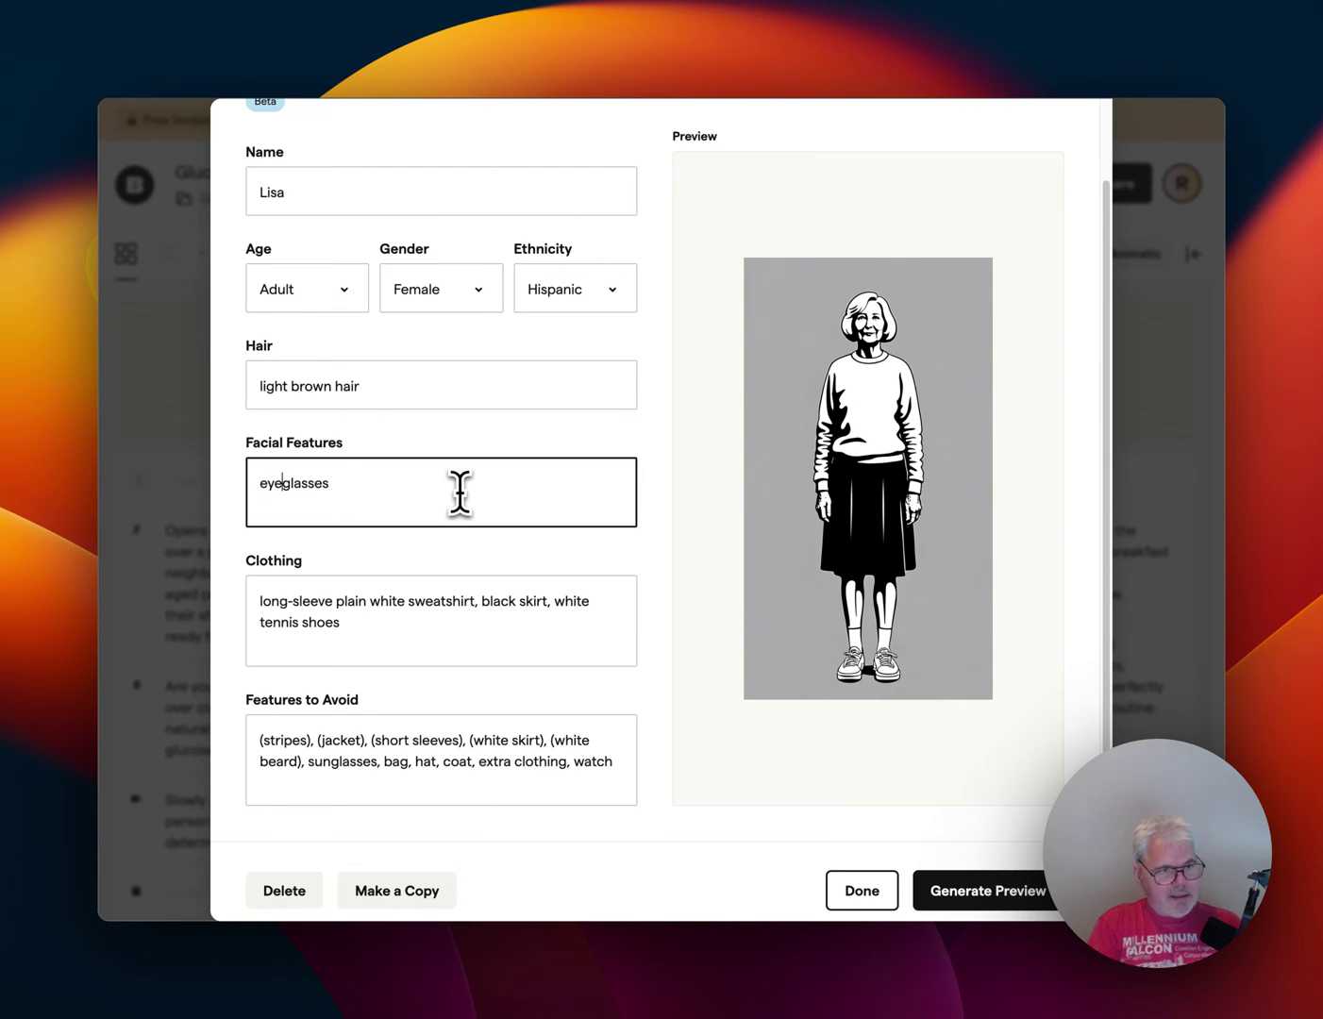
text(, sh)
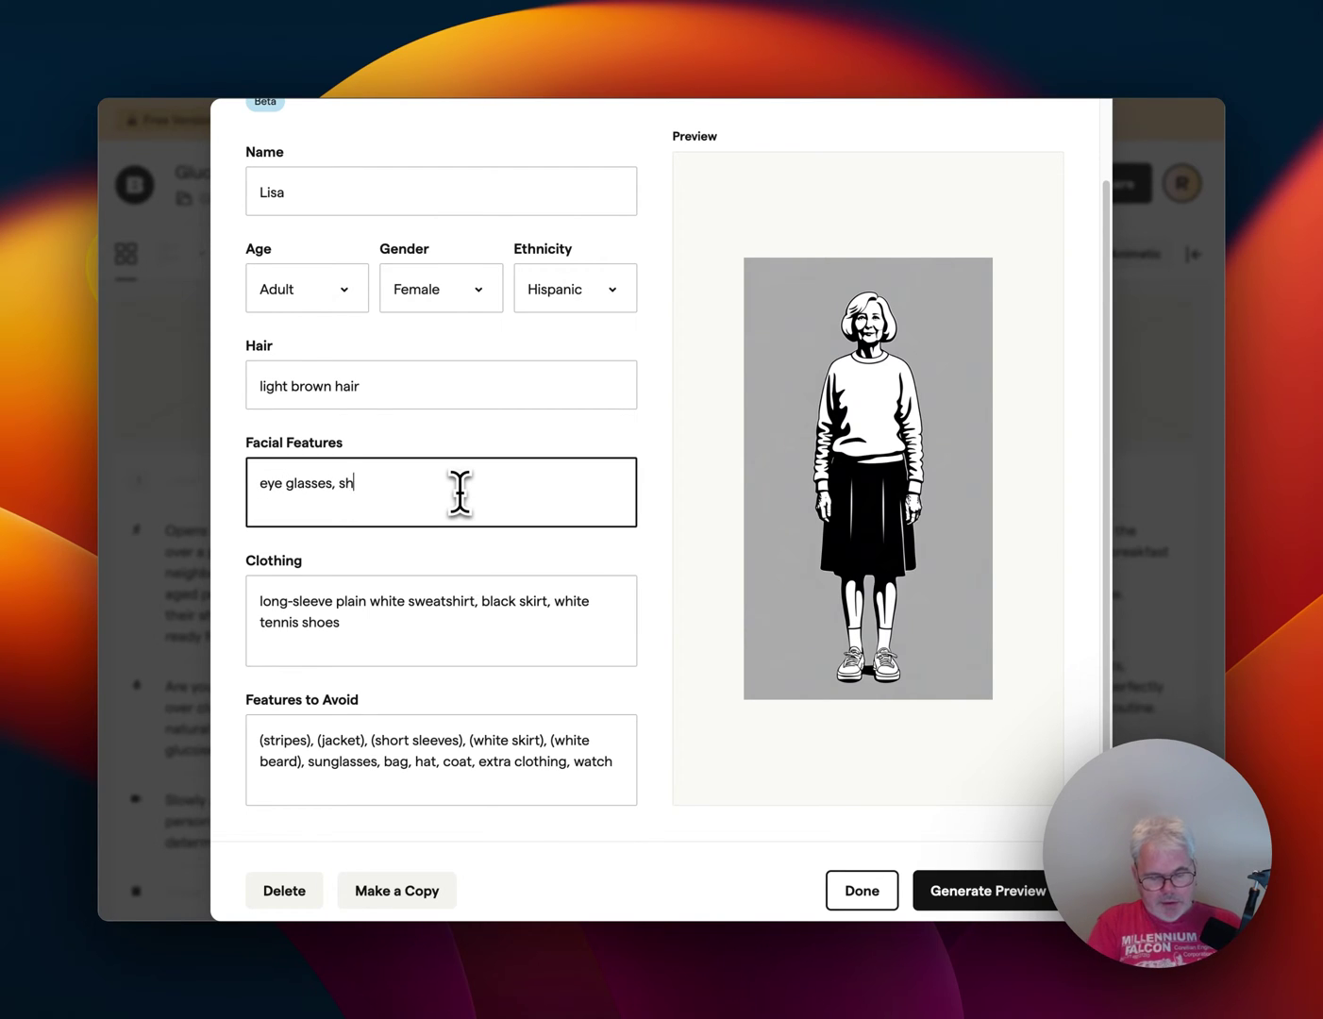
text(ort sleeve shirts)
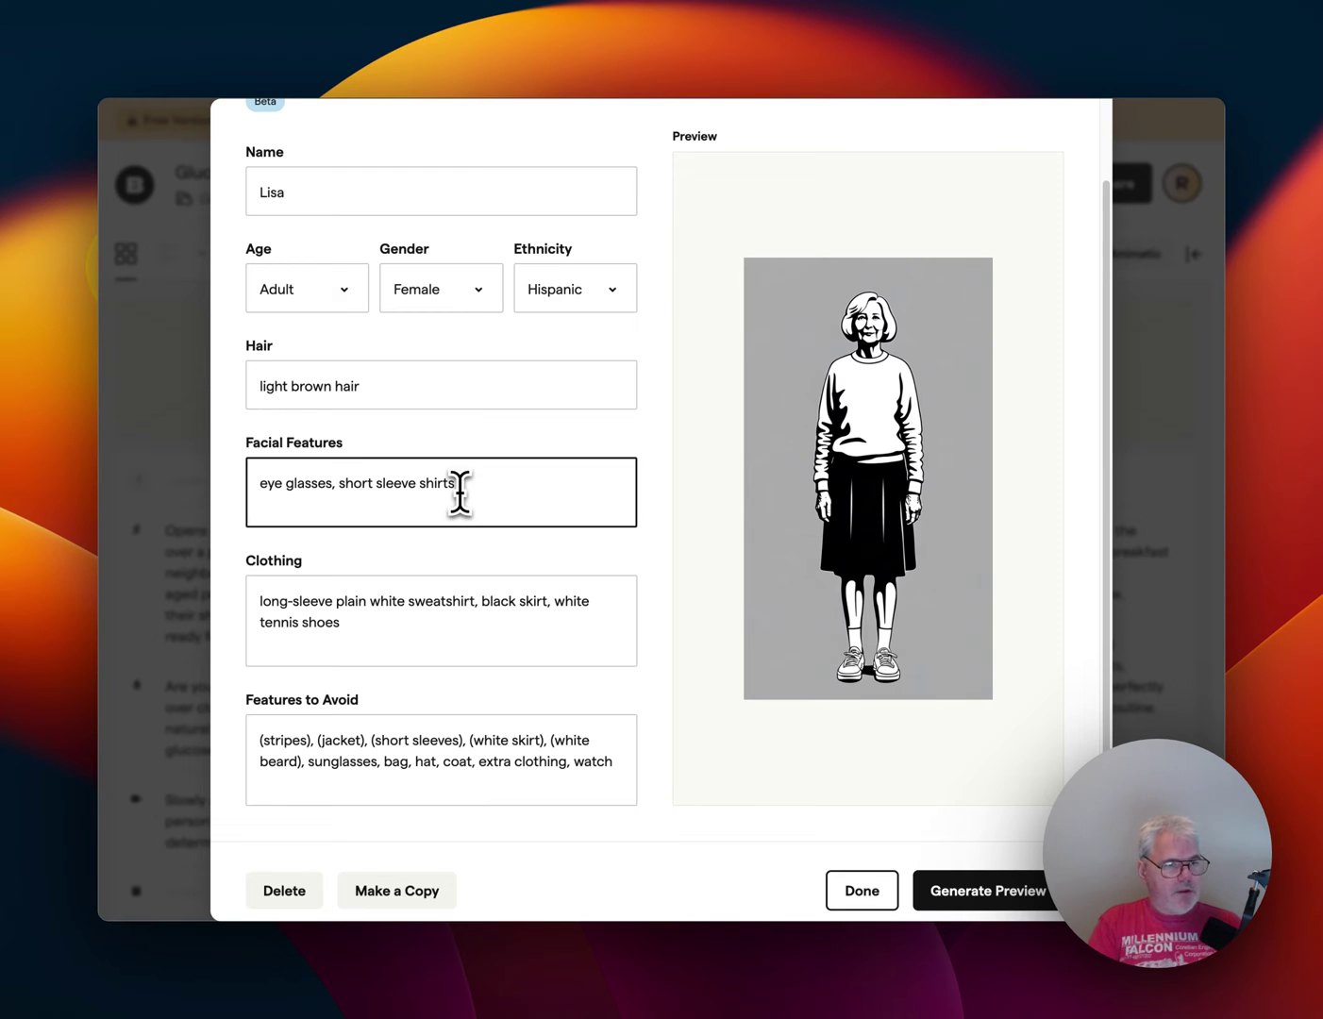
key(shift+Left)
key(shift+Left)
key(shift+Left)
key(shift+Left)
key(shift+Left)
key(shift+Left)
key(shift+Left)
key(shift+Left)
key(shift+Left)
key(shift+Left)
key(shift+Left)
key(shift+Left)
key(shift+Left)
key(shift+Left)
key(shift+Left)
key(shift+Left)
key(shift+Left)
key(shift+Left)
key(shift+Left)
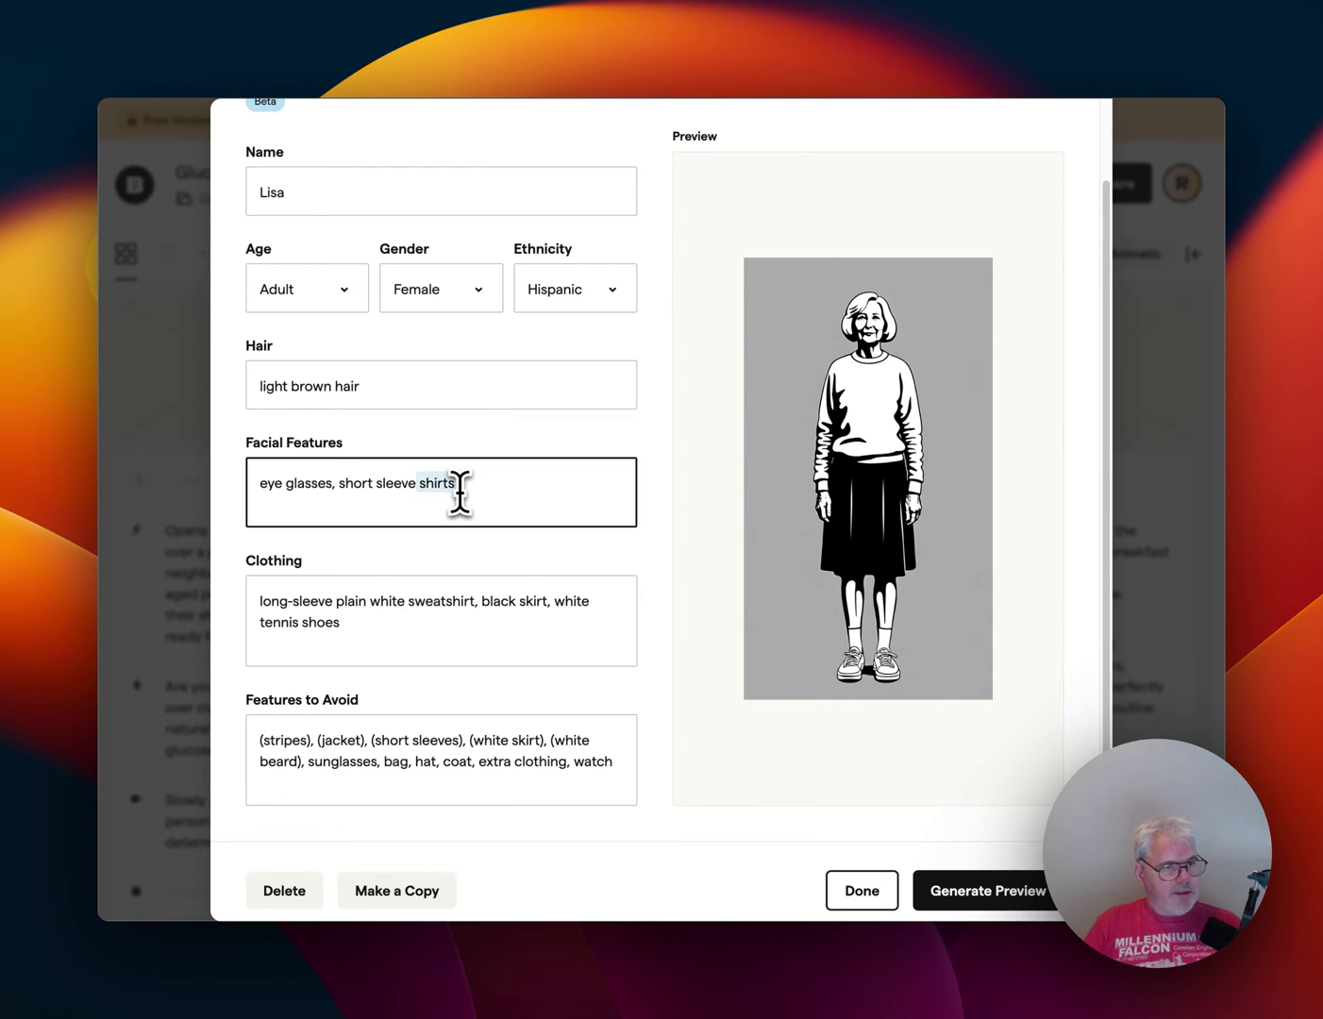
key(BackSpace)
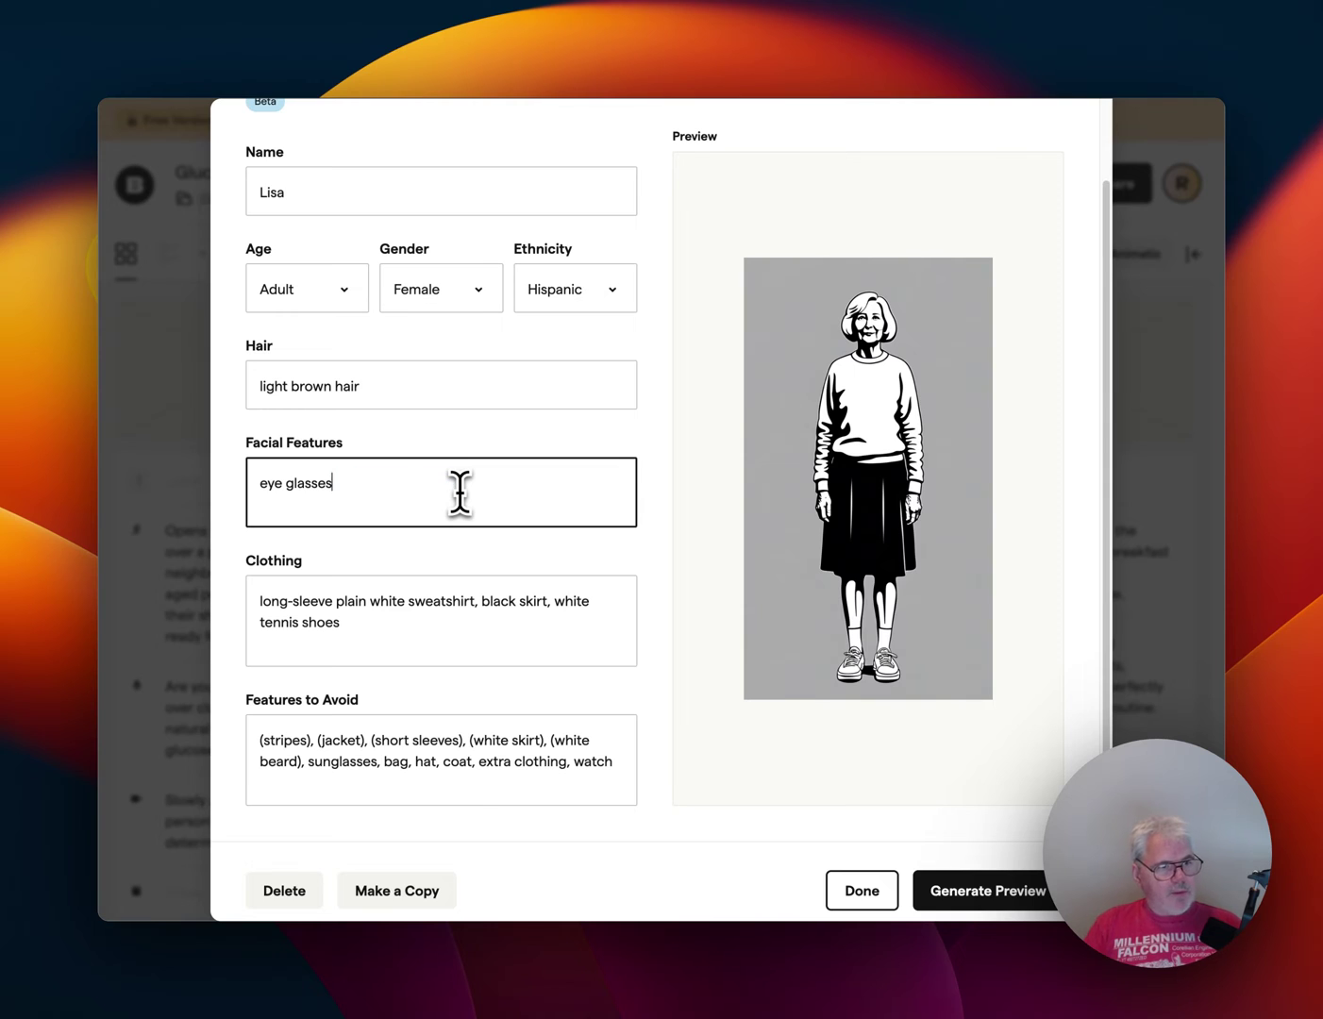
text(, sli)
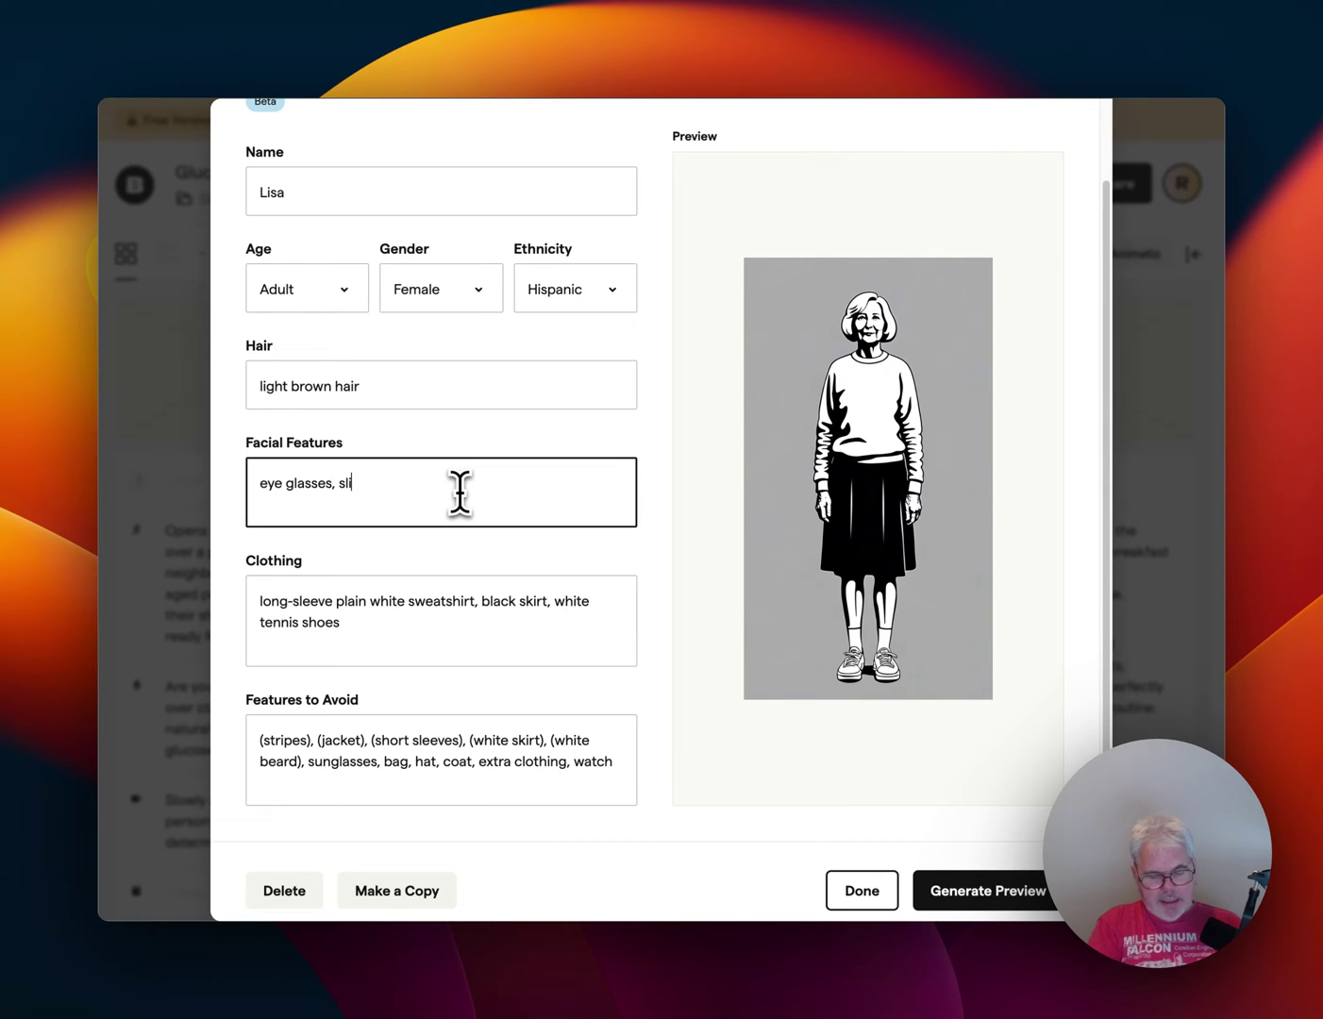
text(ghtly overwe)
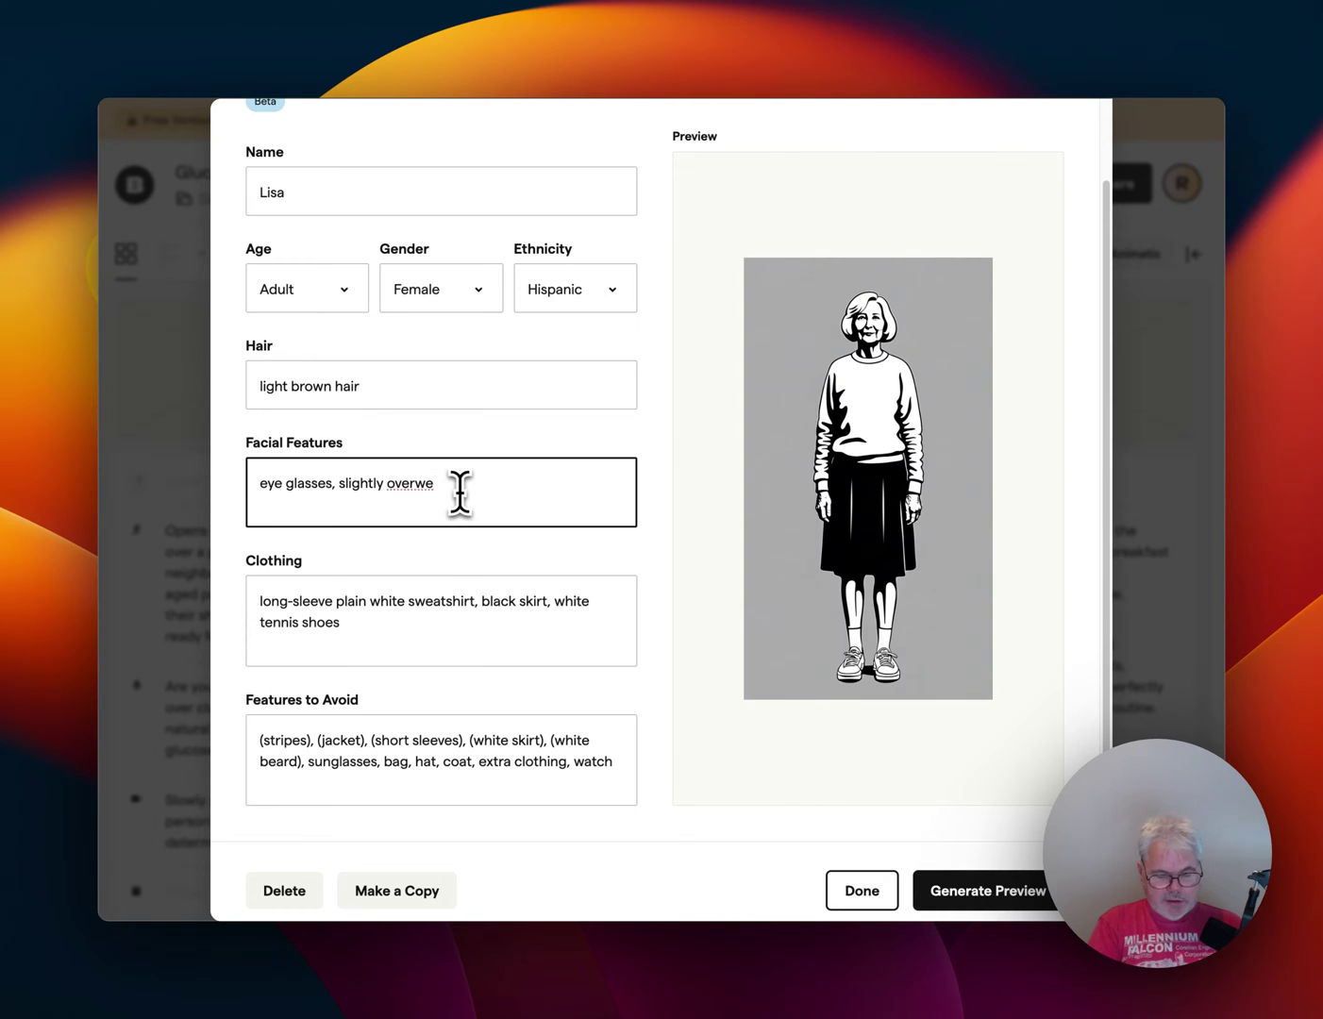
key(alt+BackSpace)
key(alt+BackSpace)
text(chu)
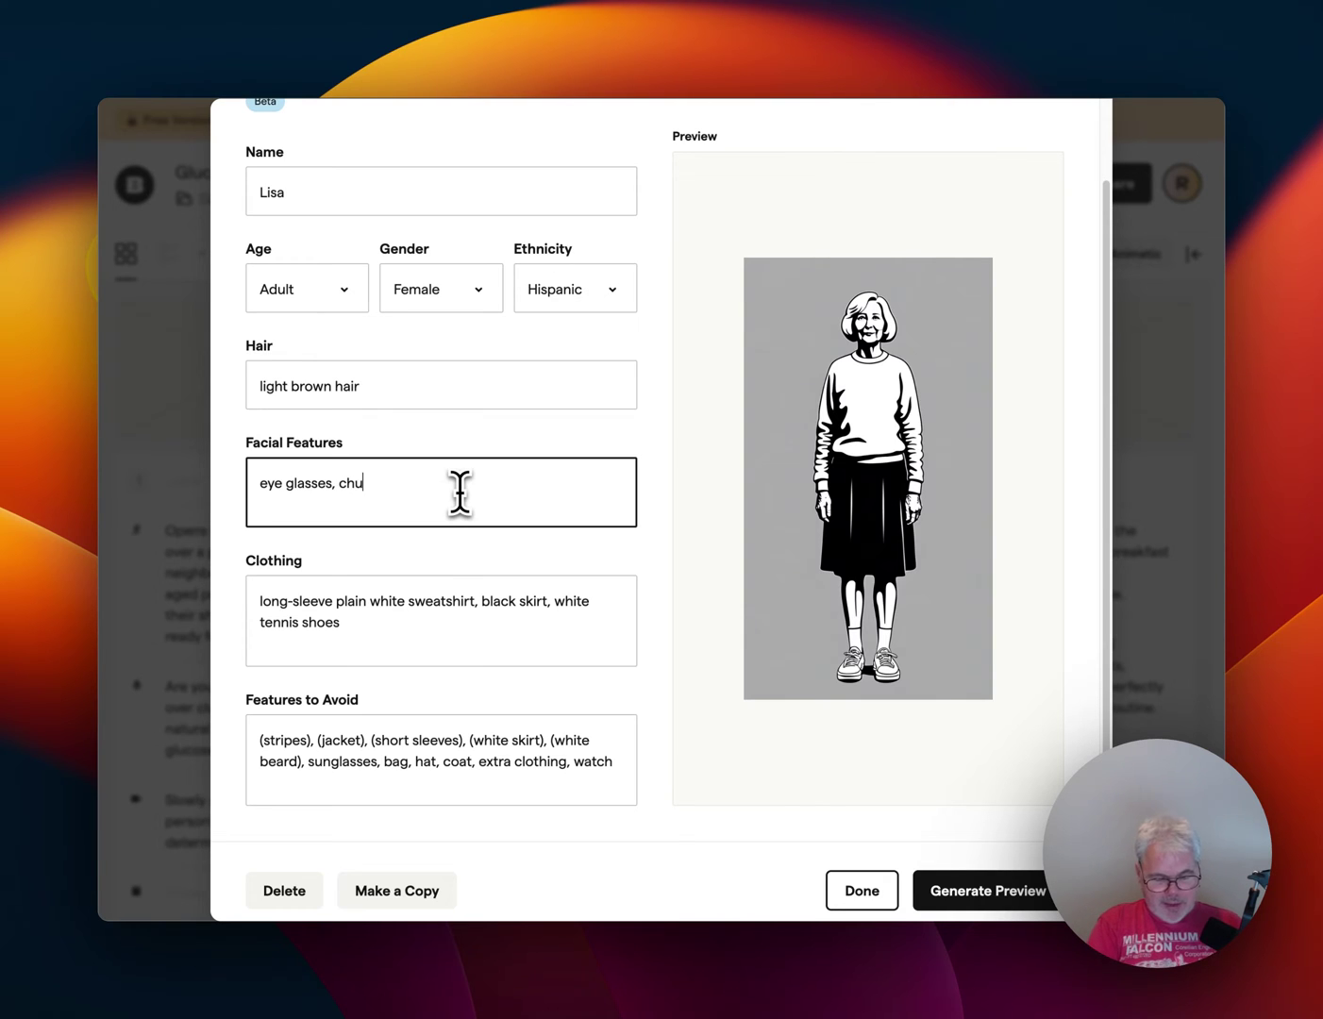
text(bby cheeks, gr)
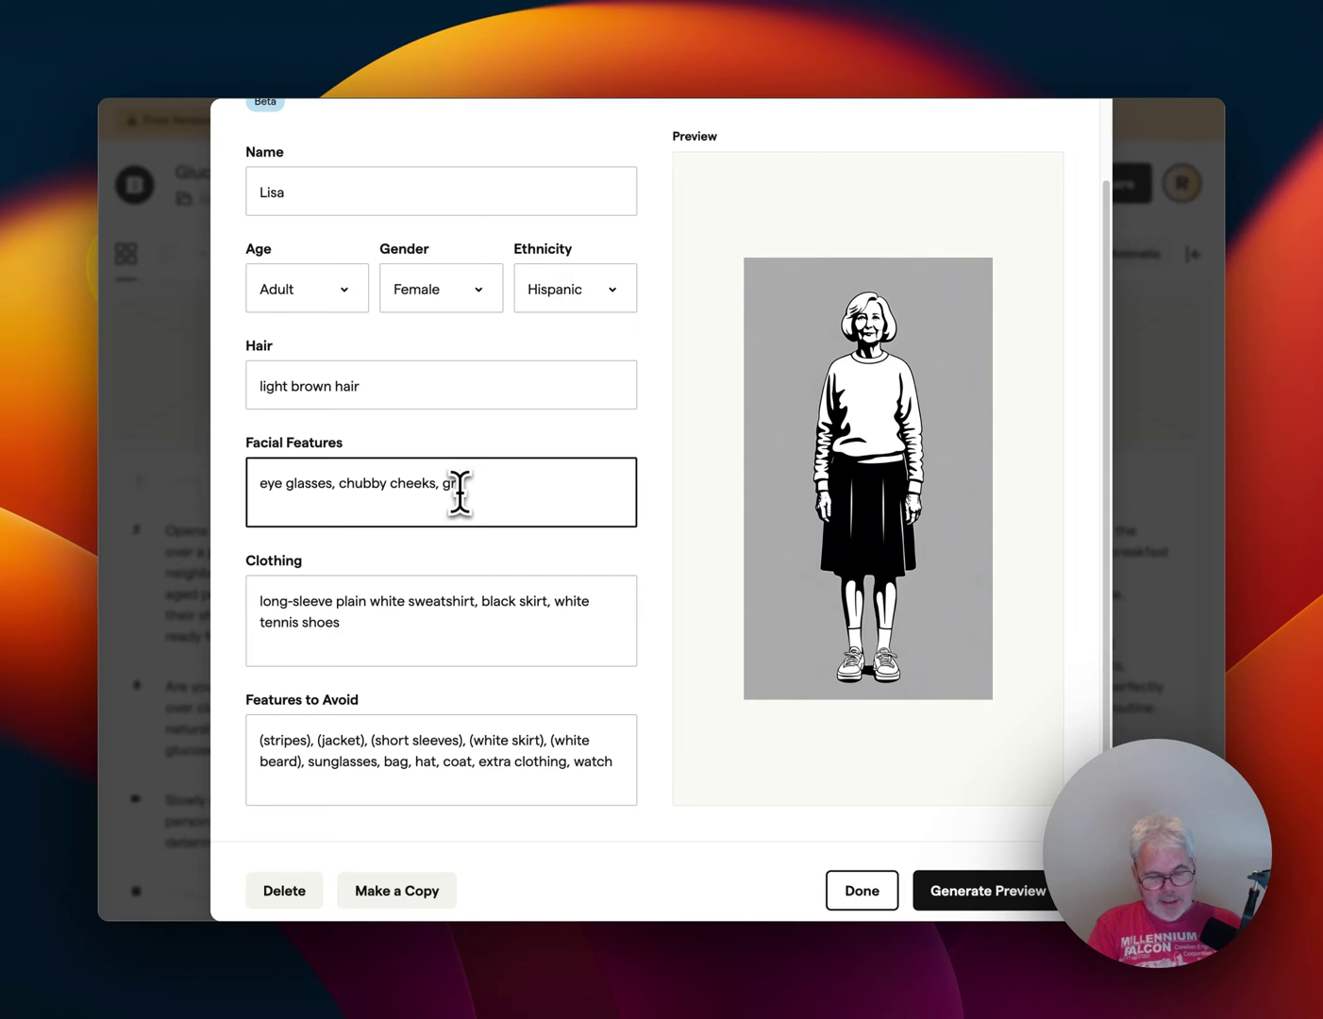
text(een eyes)
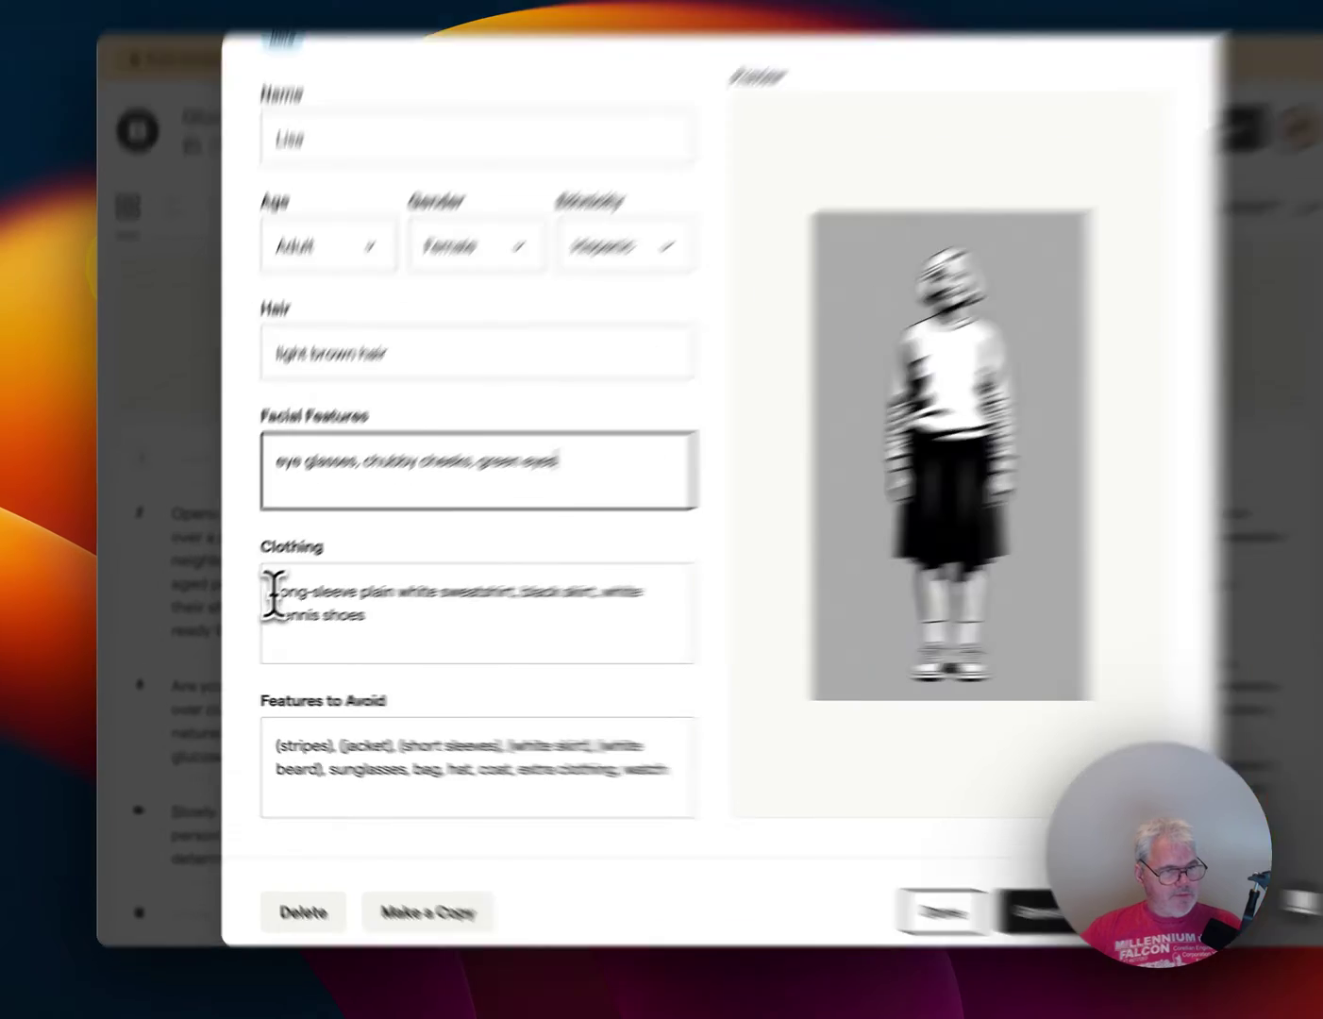
- Change Lisa's clothing to a short-sleeve mint green t-shirt and blue jeans
double_click(267, 602)
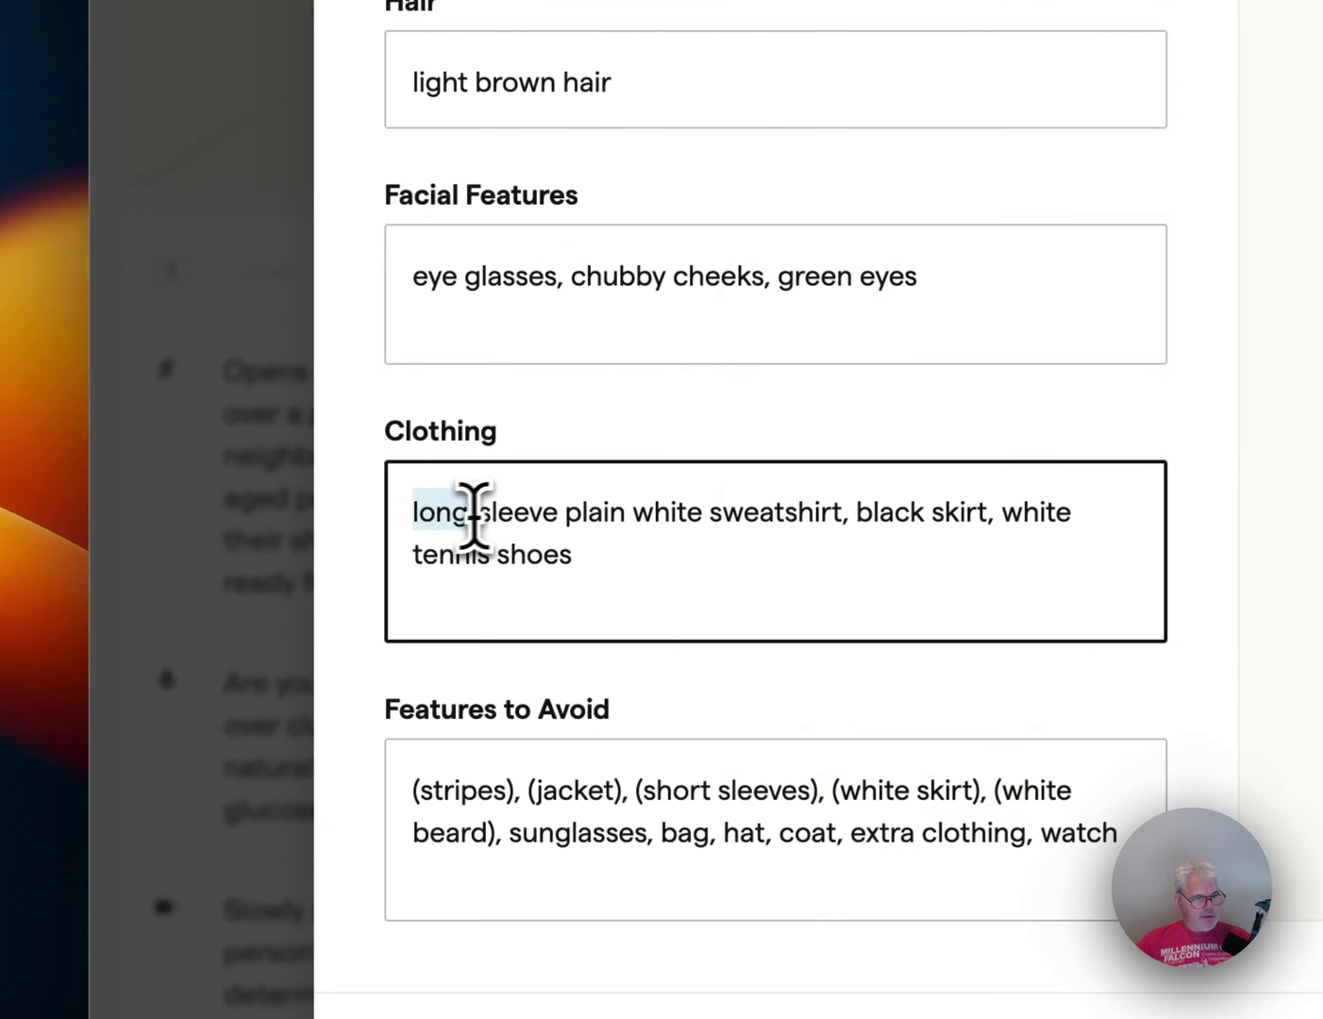
text(short)
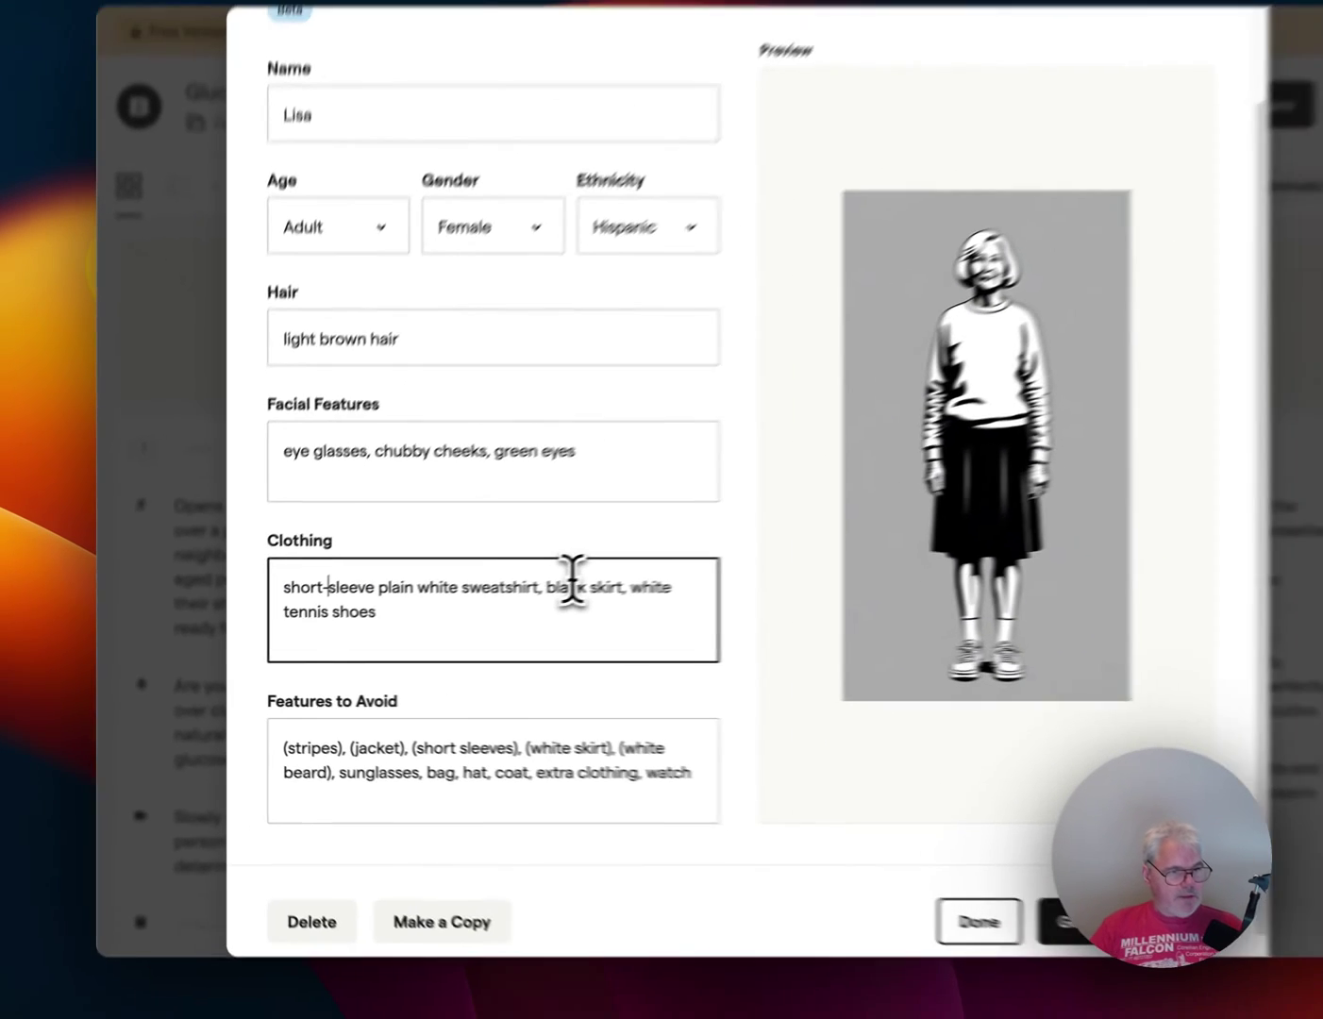
key(alt+Right)
key(alt+Right)
key(alt+shift+Right)
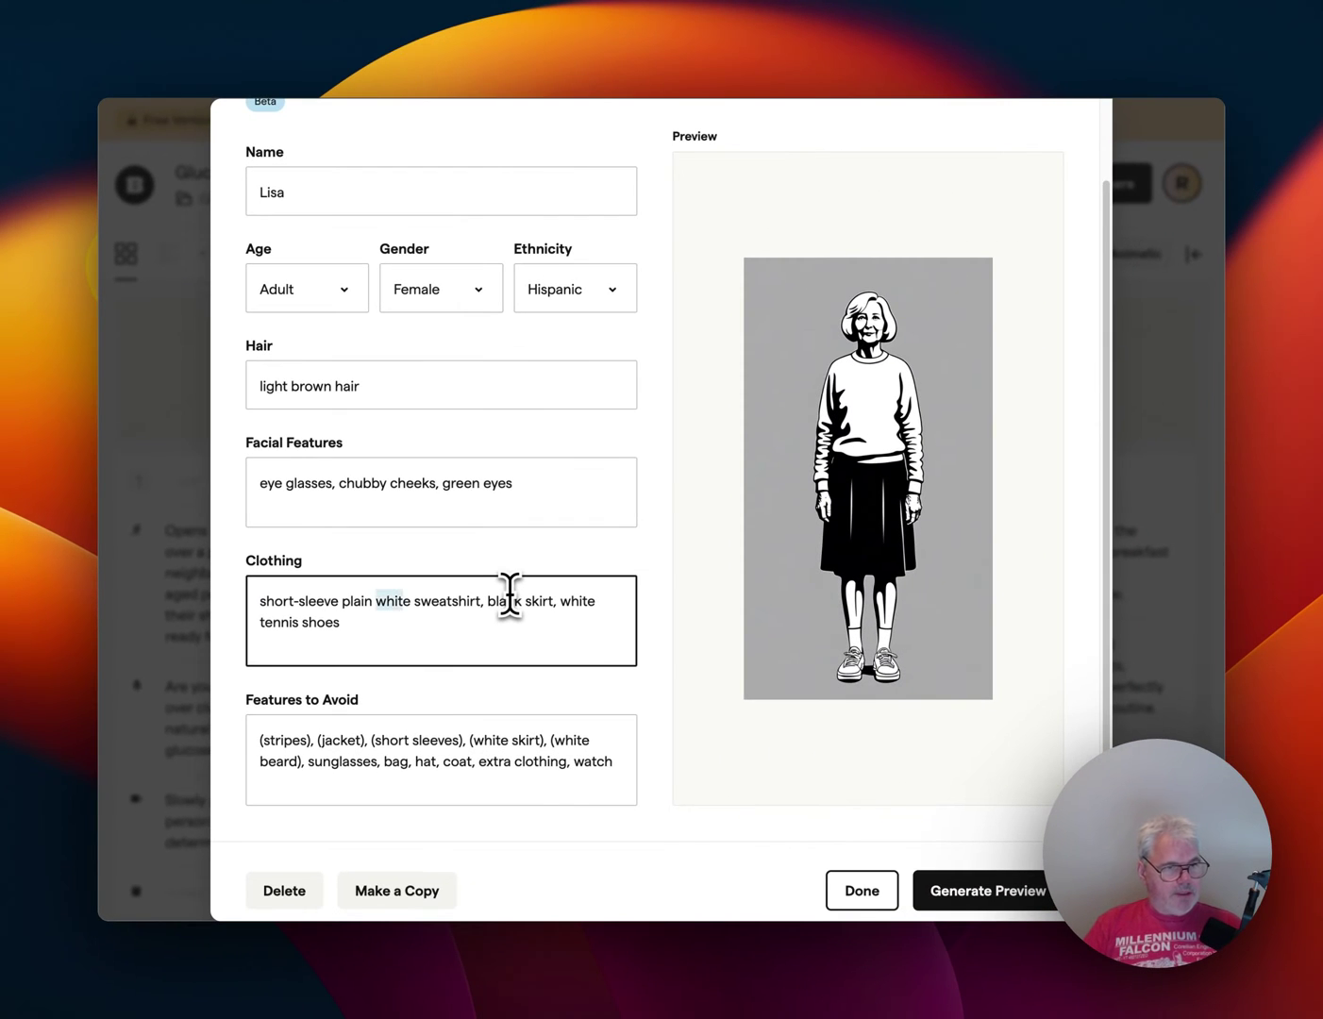
key(BackSpace)
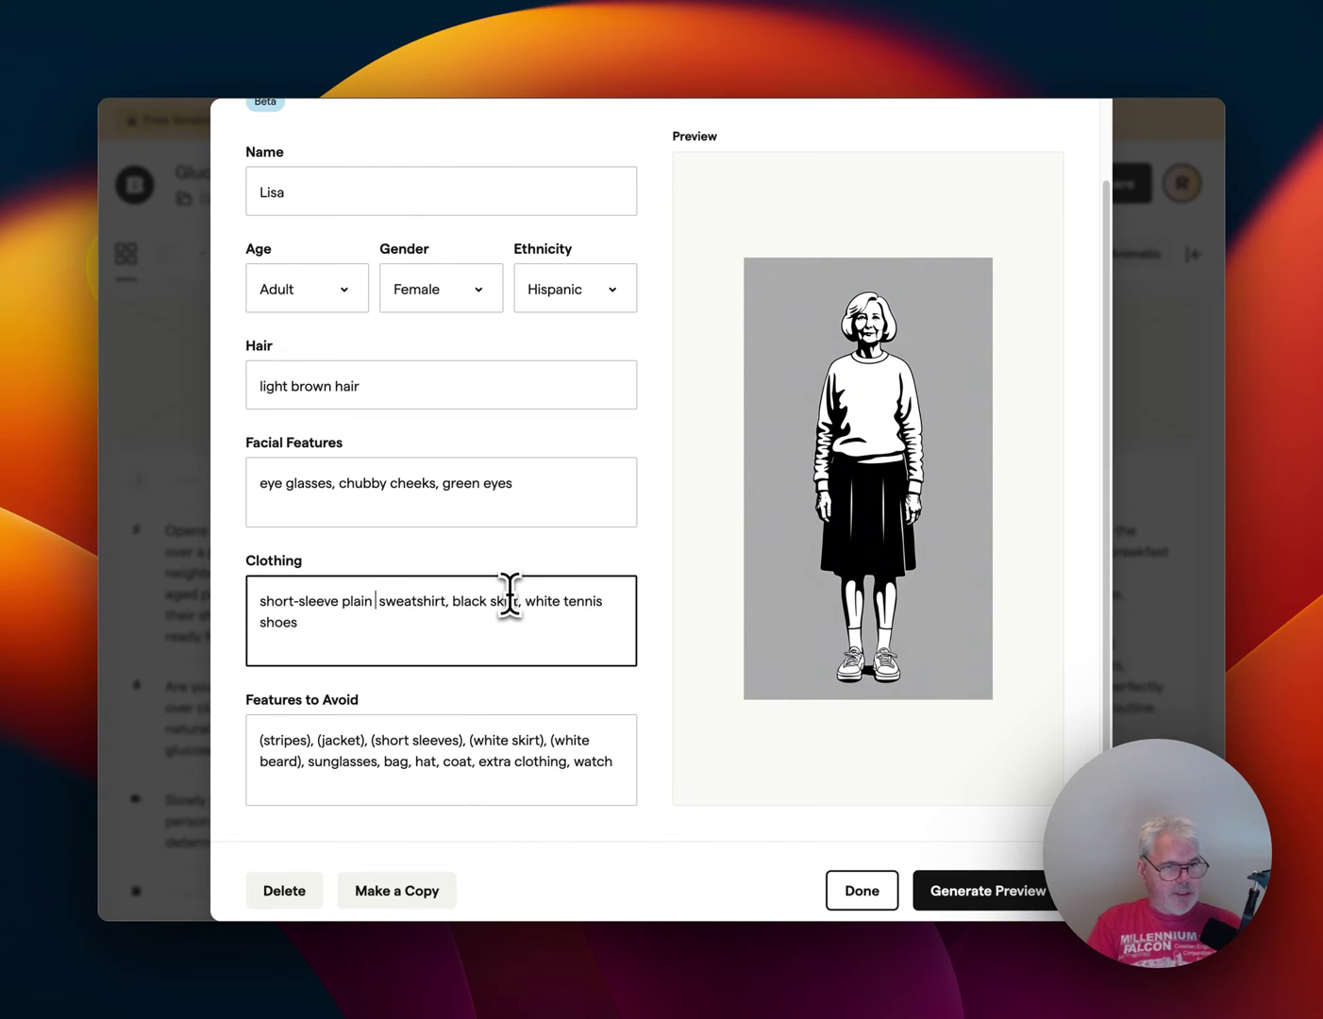
text(mint green)
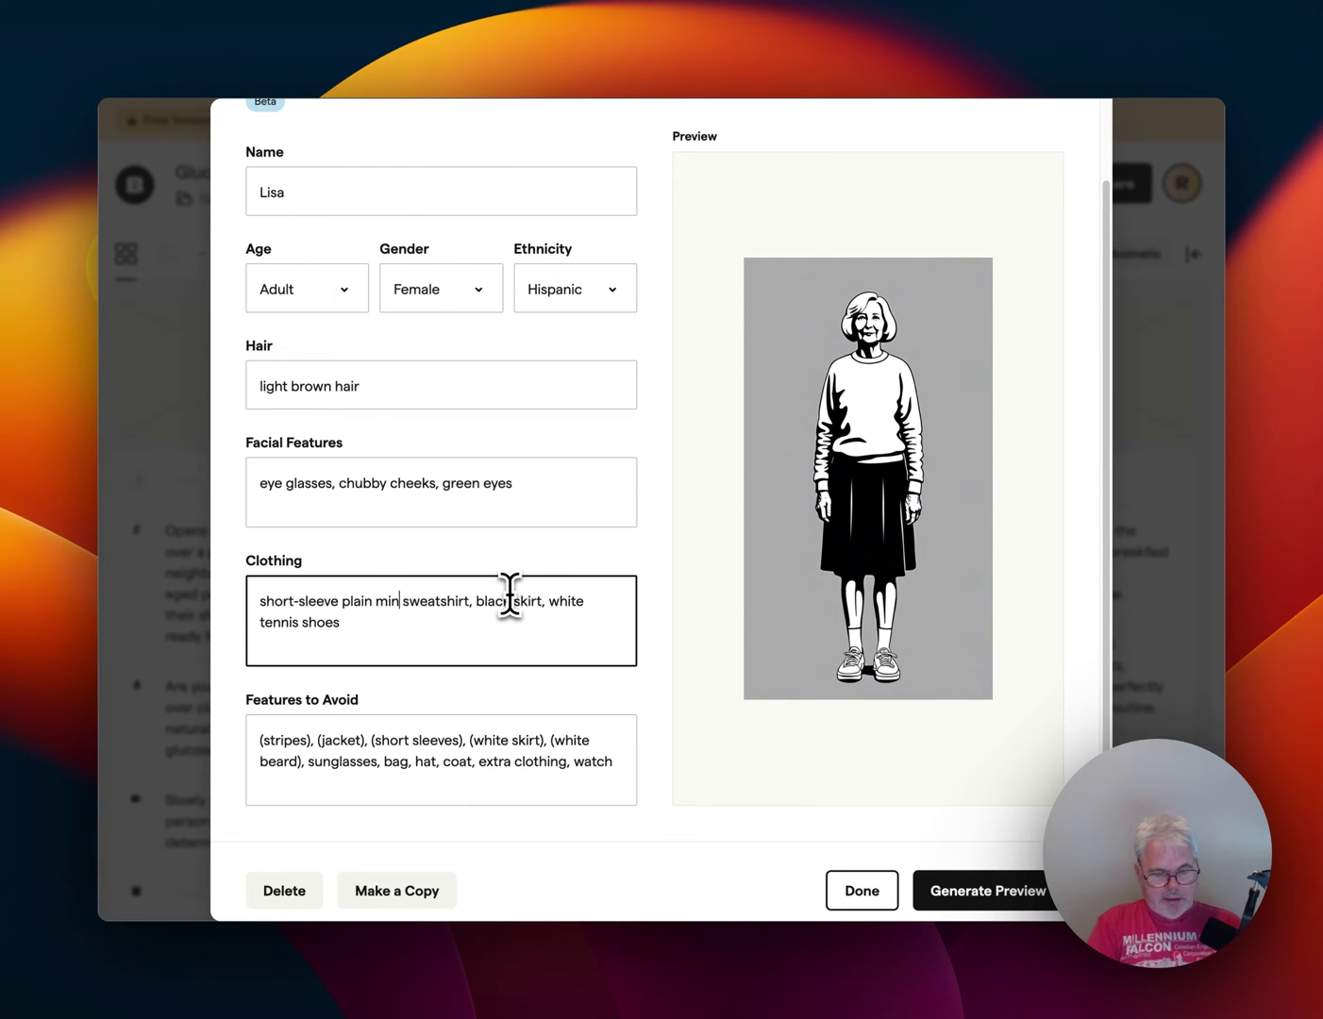
key(alt+shift+Right)
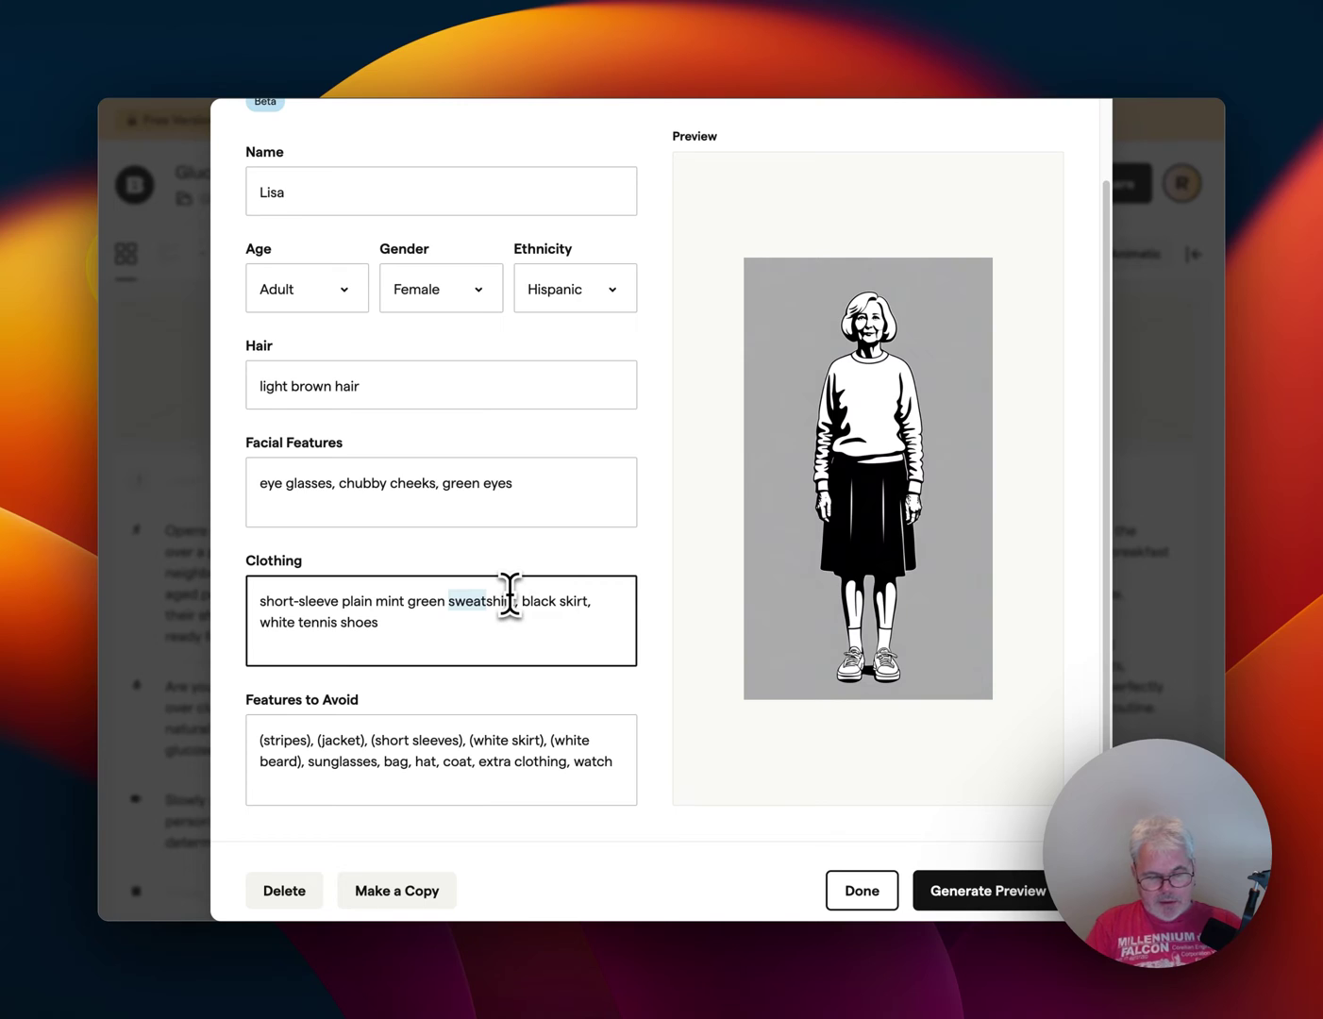
text(t-shirt)
click(399, 626)
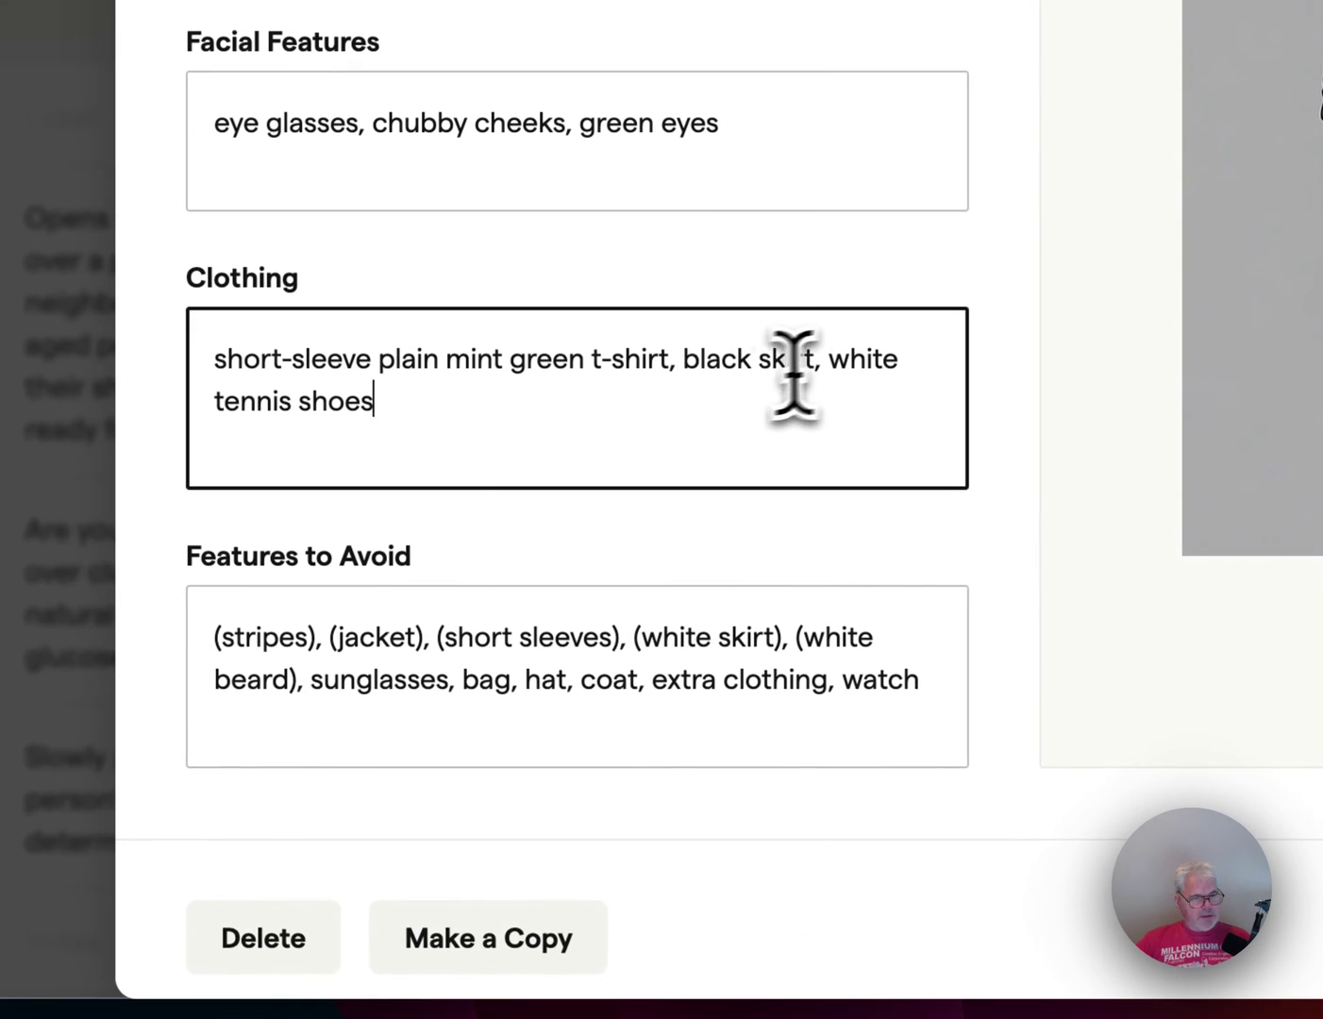
drag(819, 356, 682, 360)
text(blue jeans)
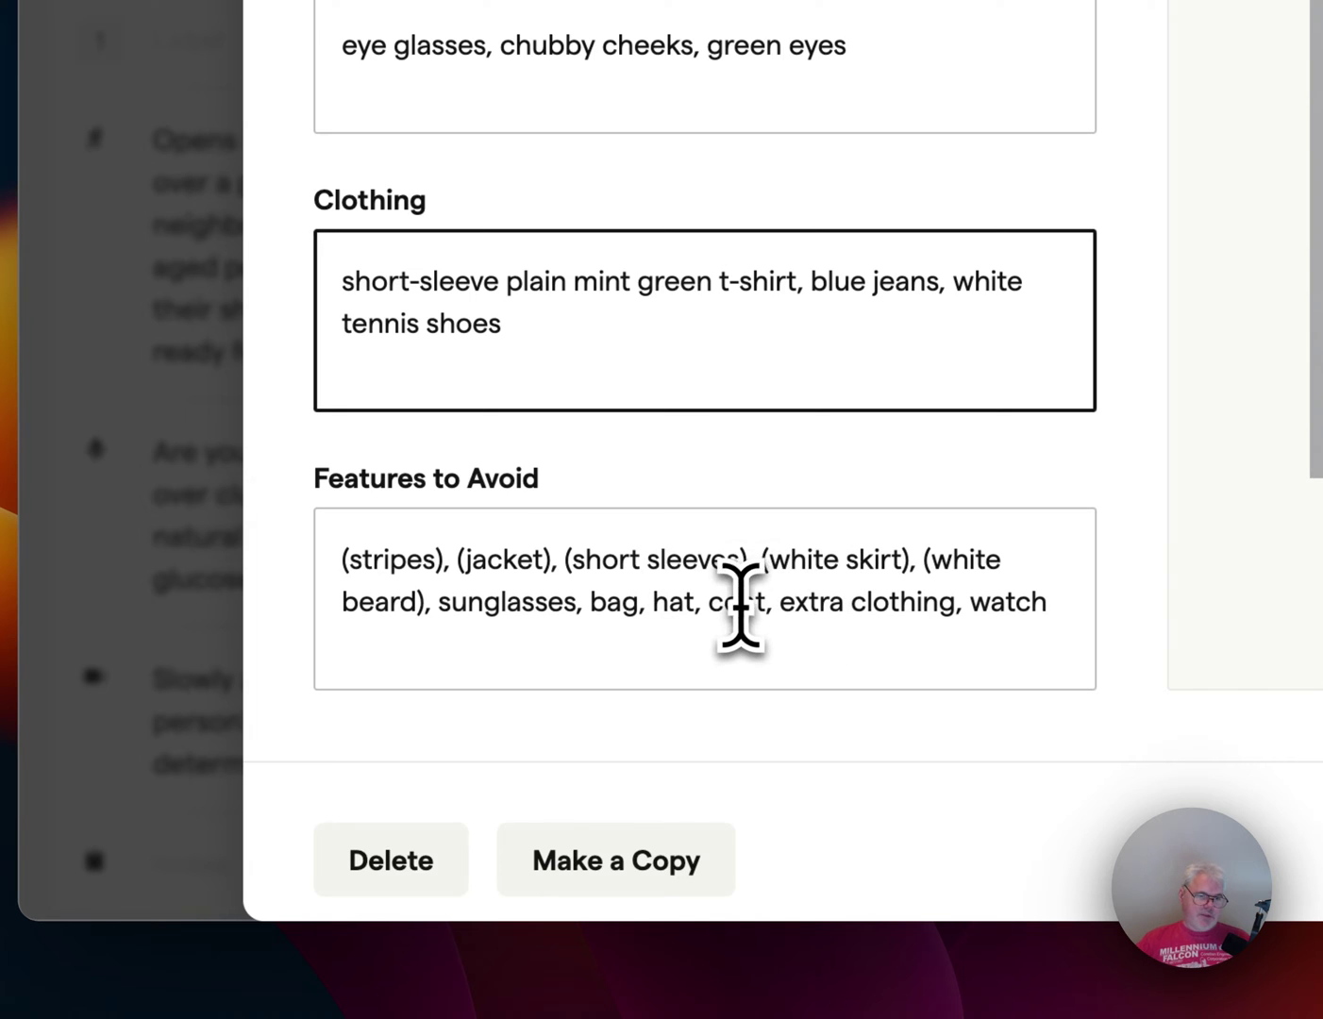
- Make Features to Avoid list long sleeves, regenerate Lisa's preview and save the character
drag(748, 559, 583, 559)
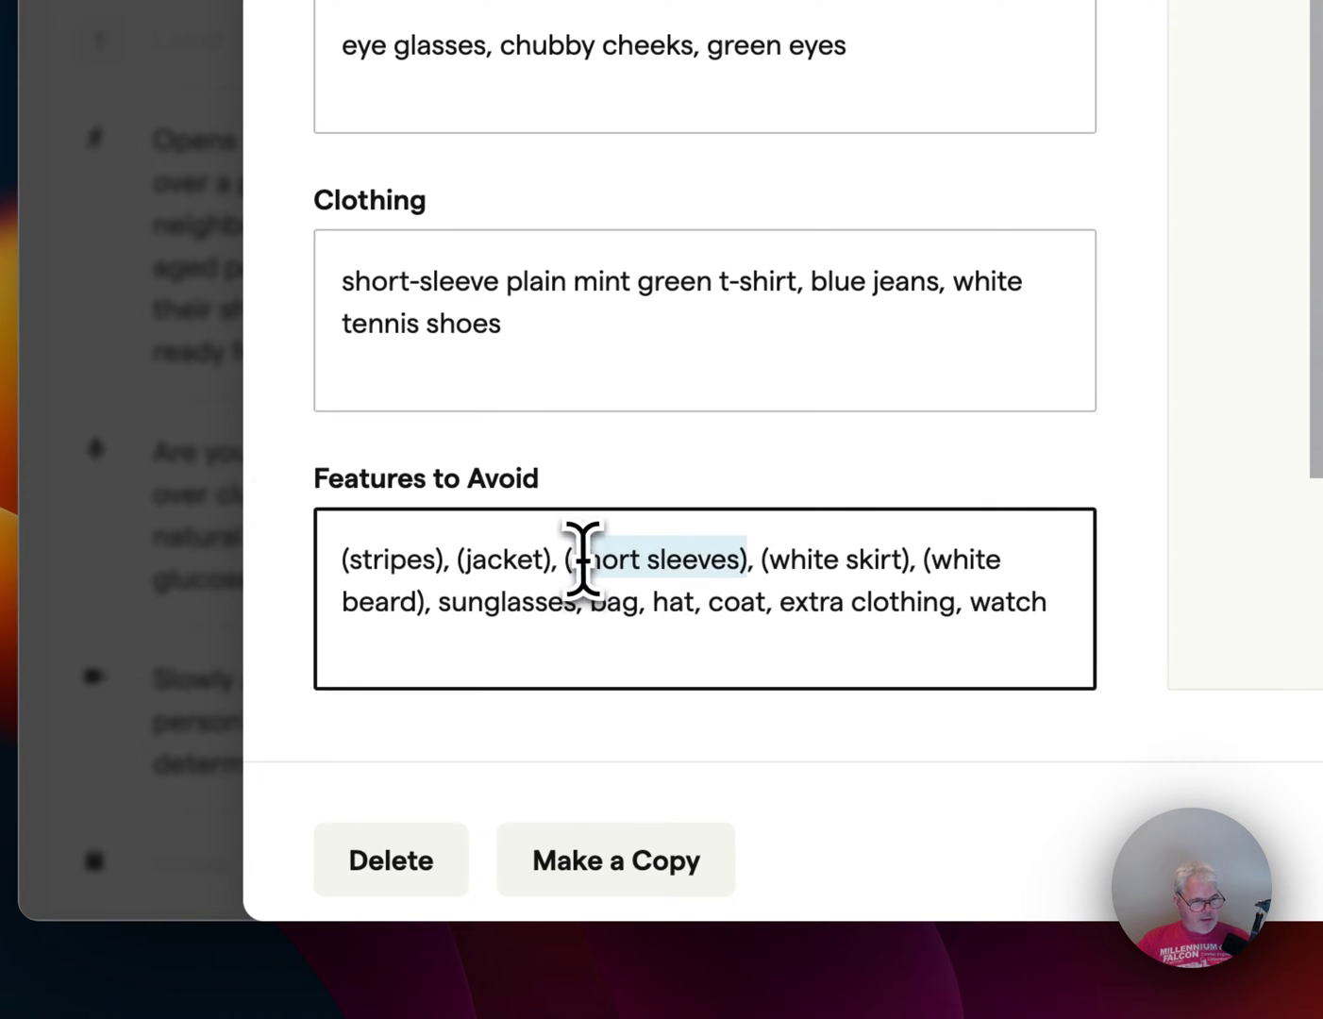
text(long)
double_click(793, 560)
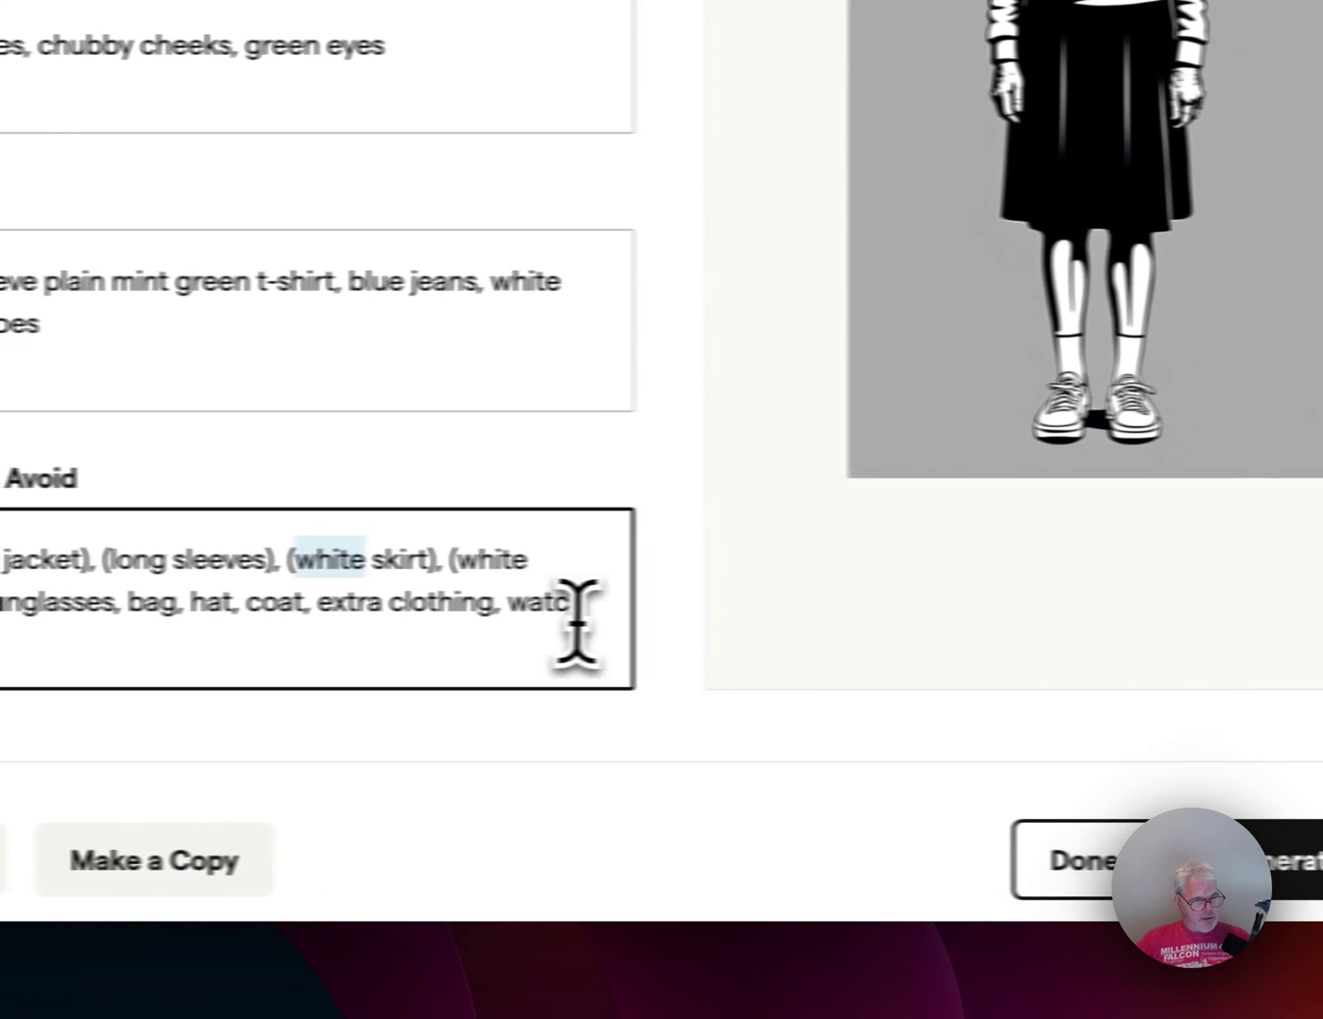
click(578, 612)
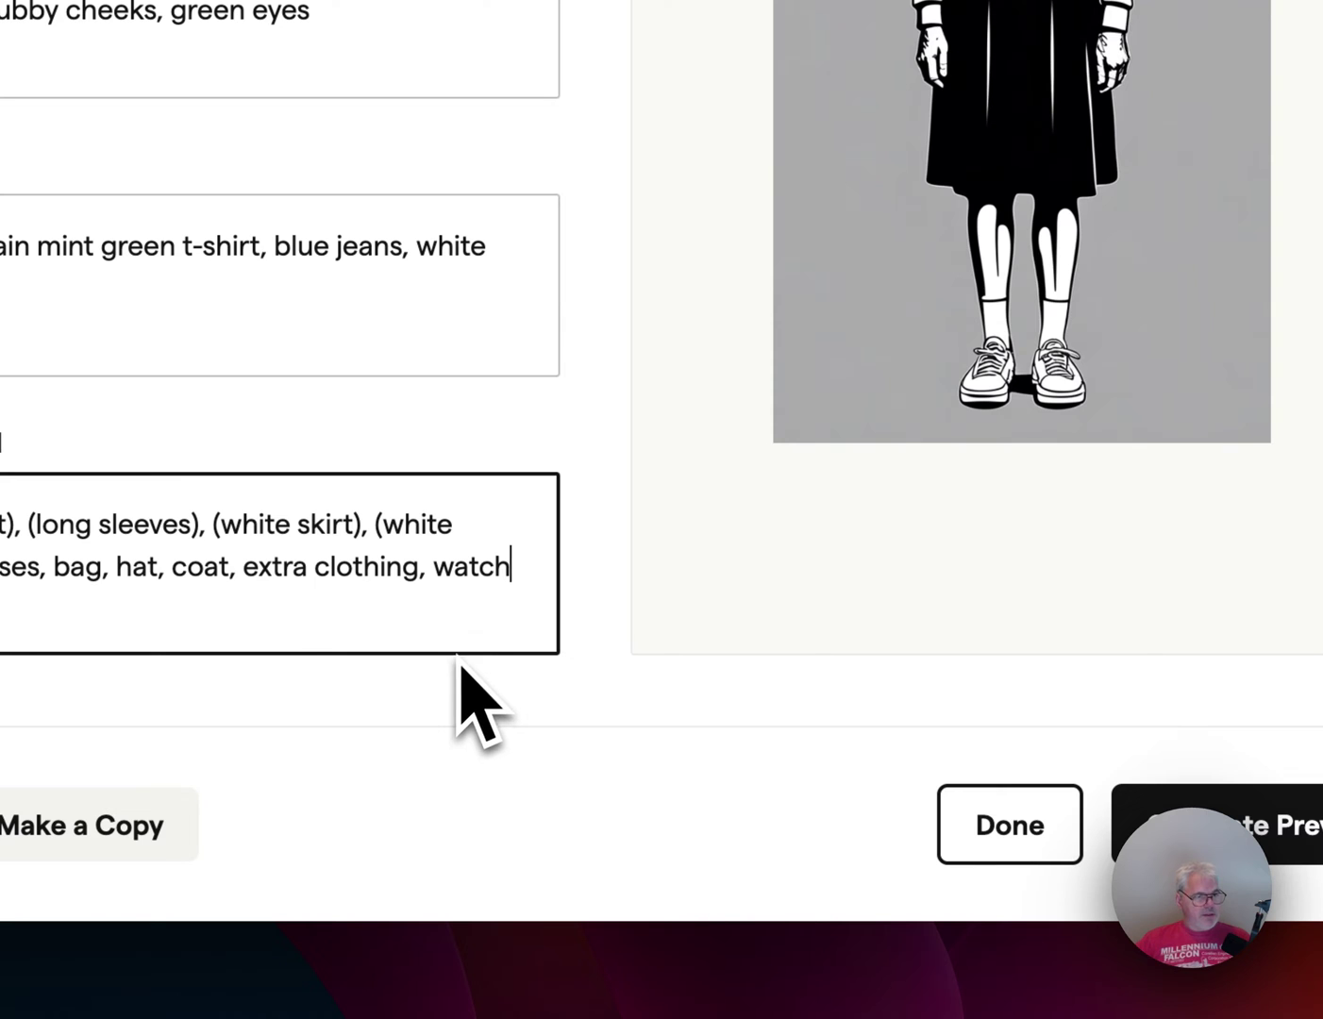
click(617, 630)
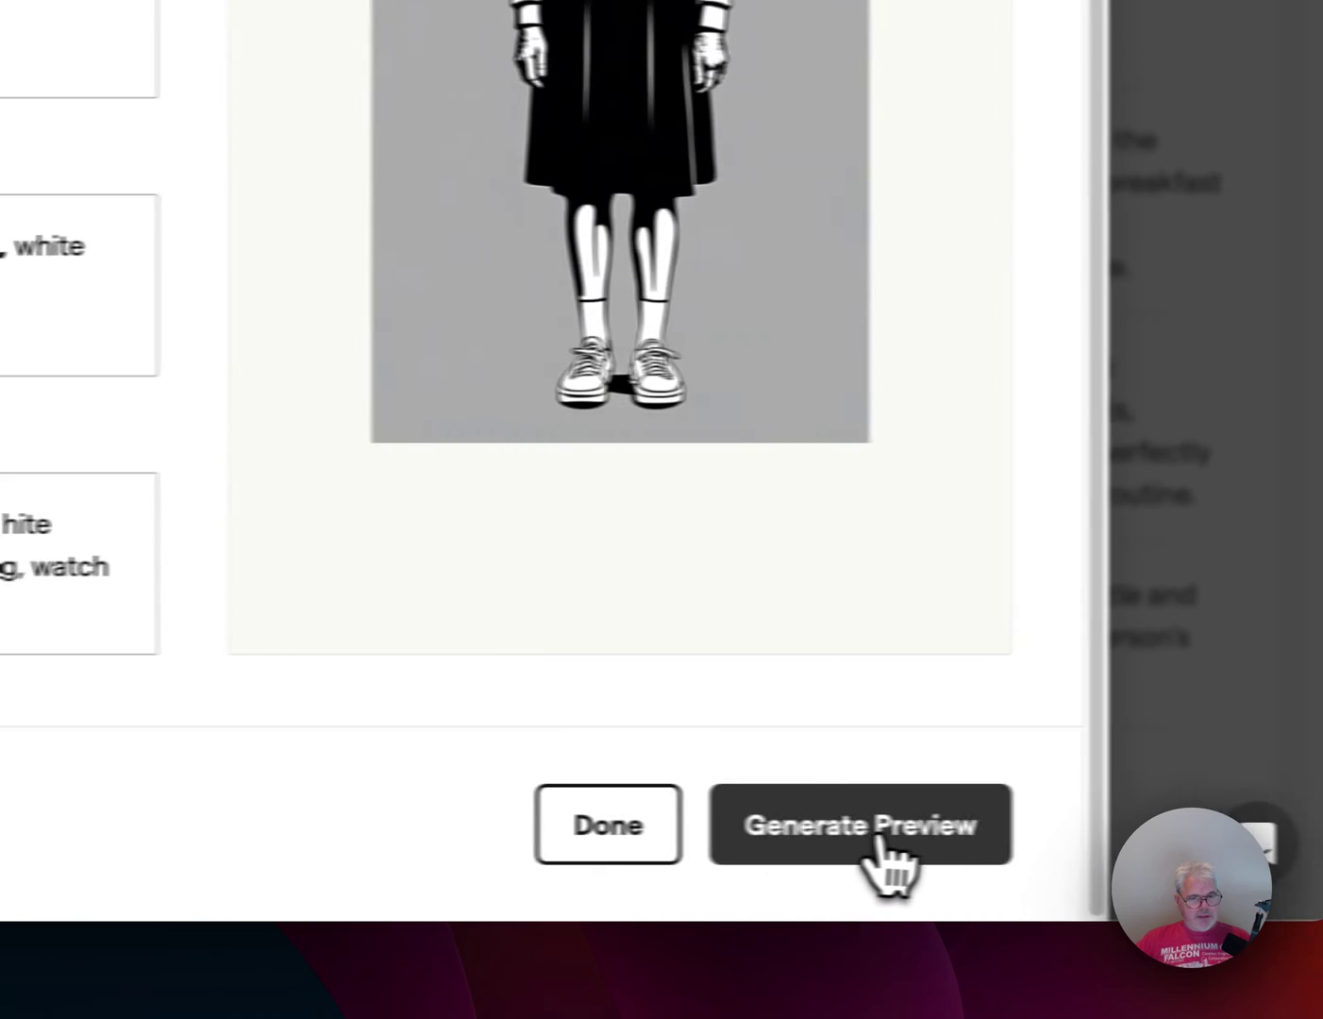
click(1283, 831)
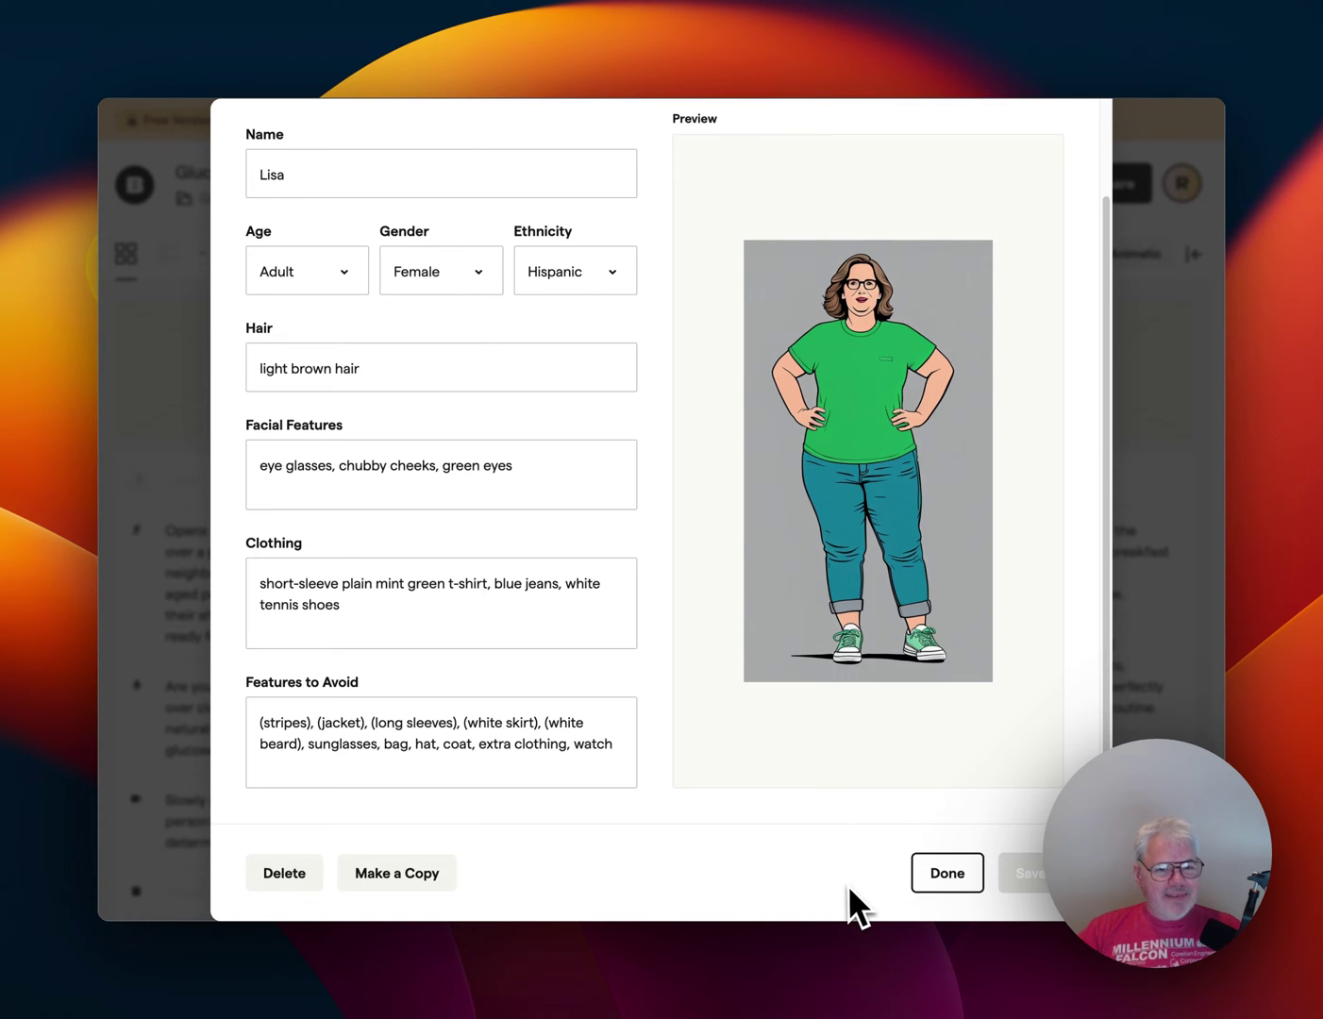
click(961, 880)
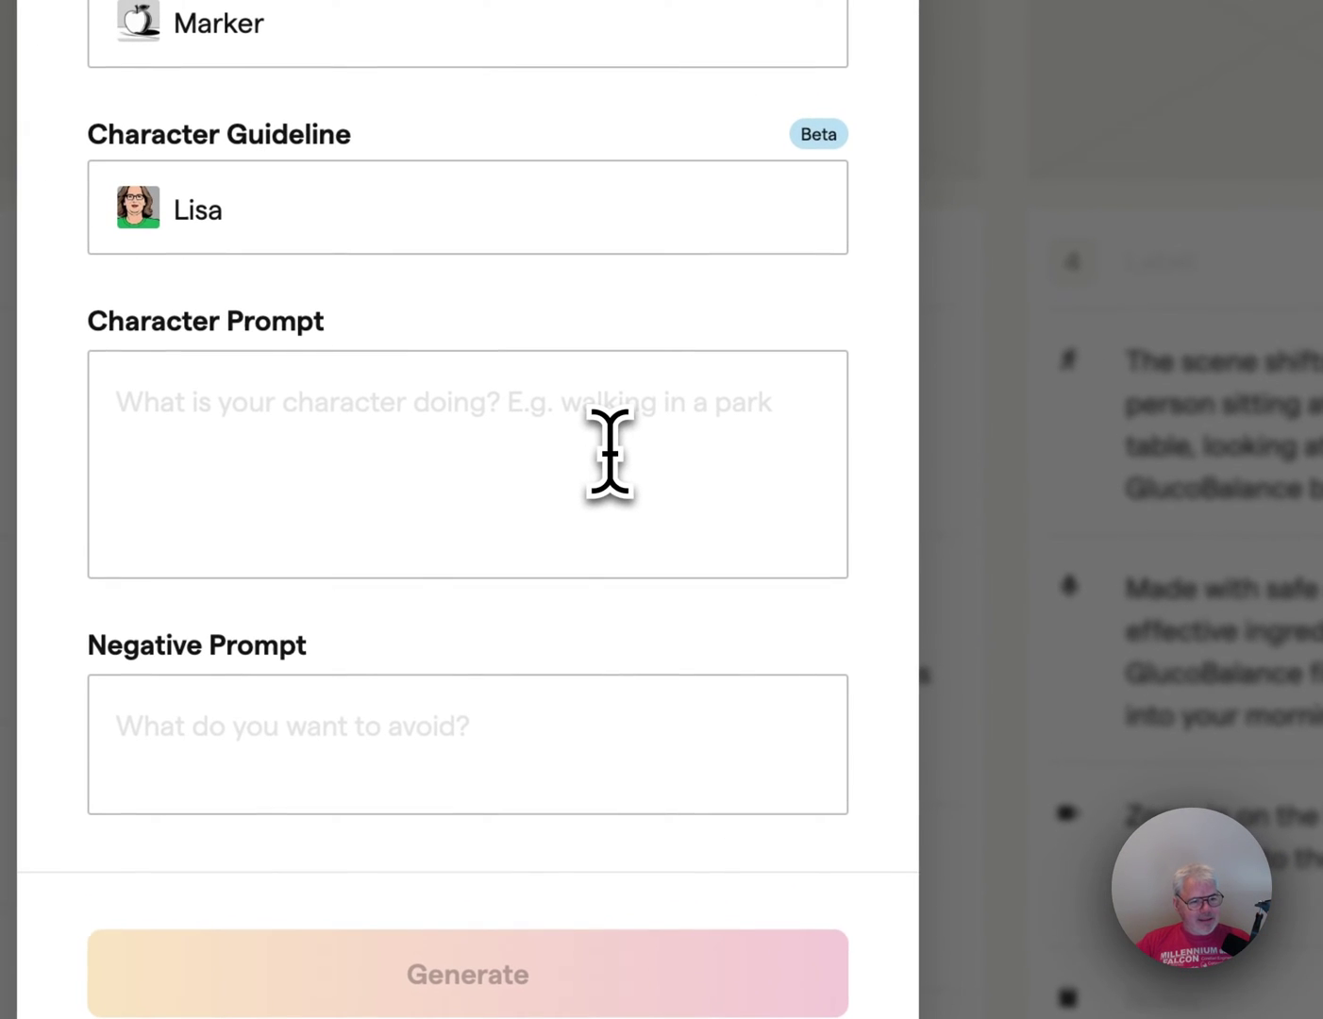
- Generate frame 1 from the character prompt 'standing in her kitchen, pouring a glass of water'
click(510, 352)
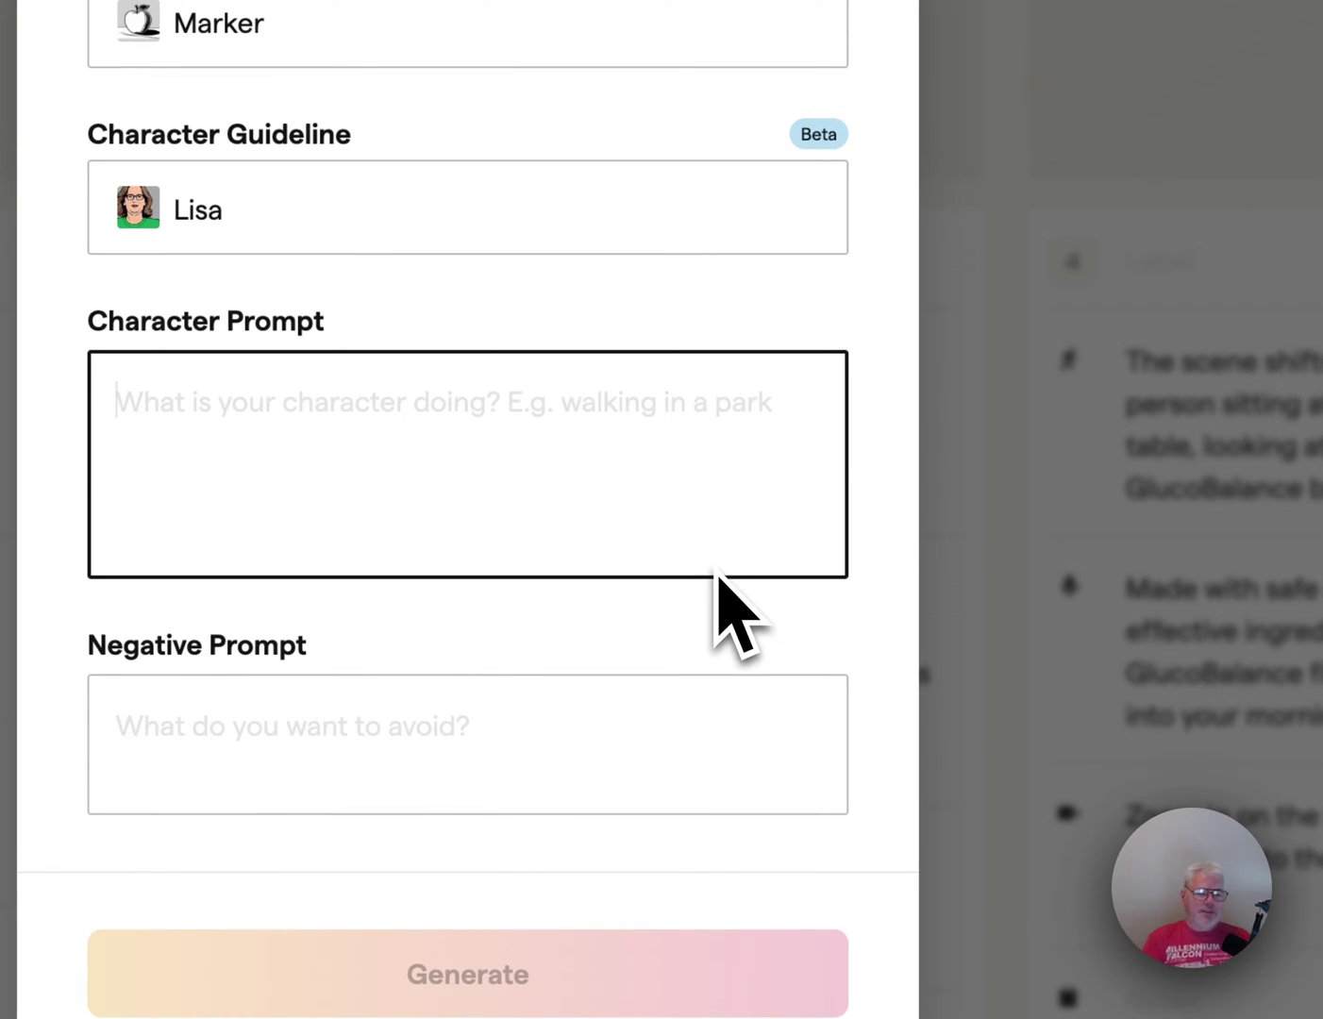
text(standing)
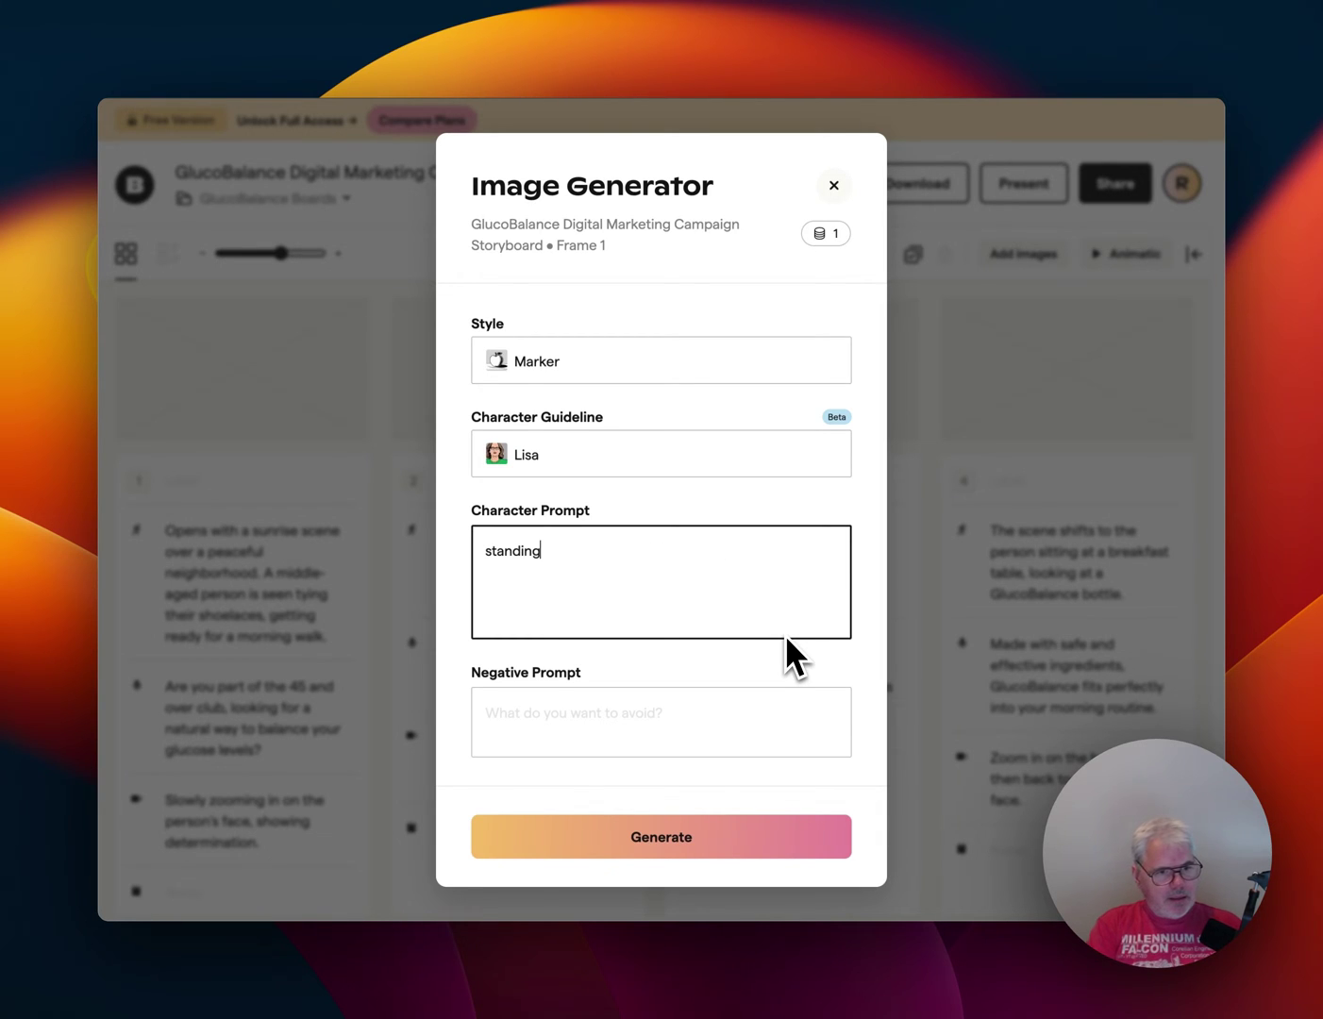
text( in ker )
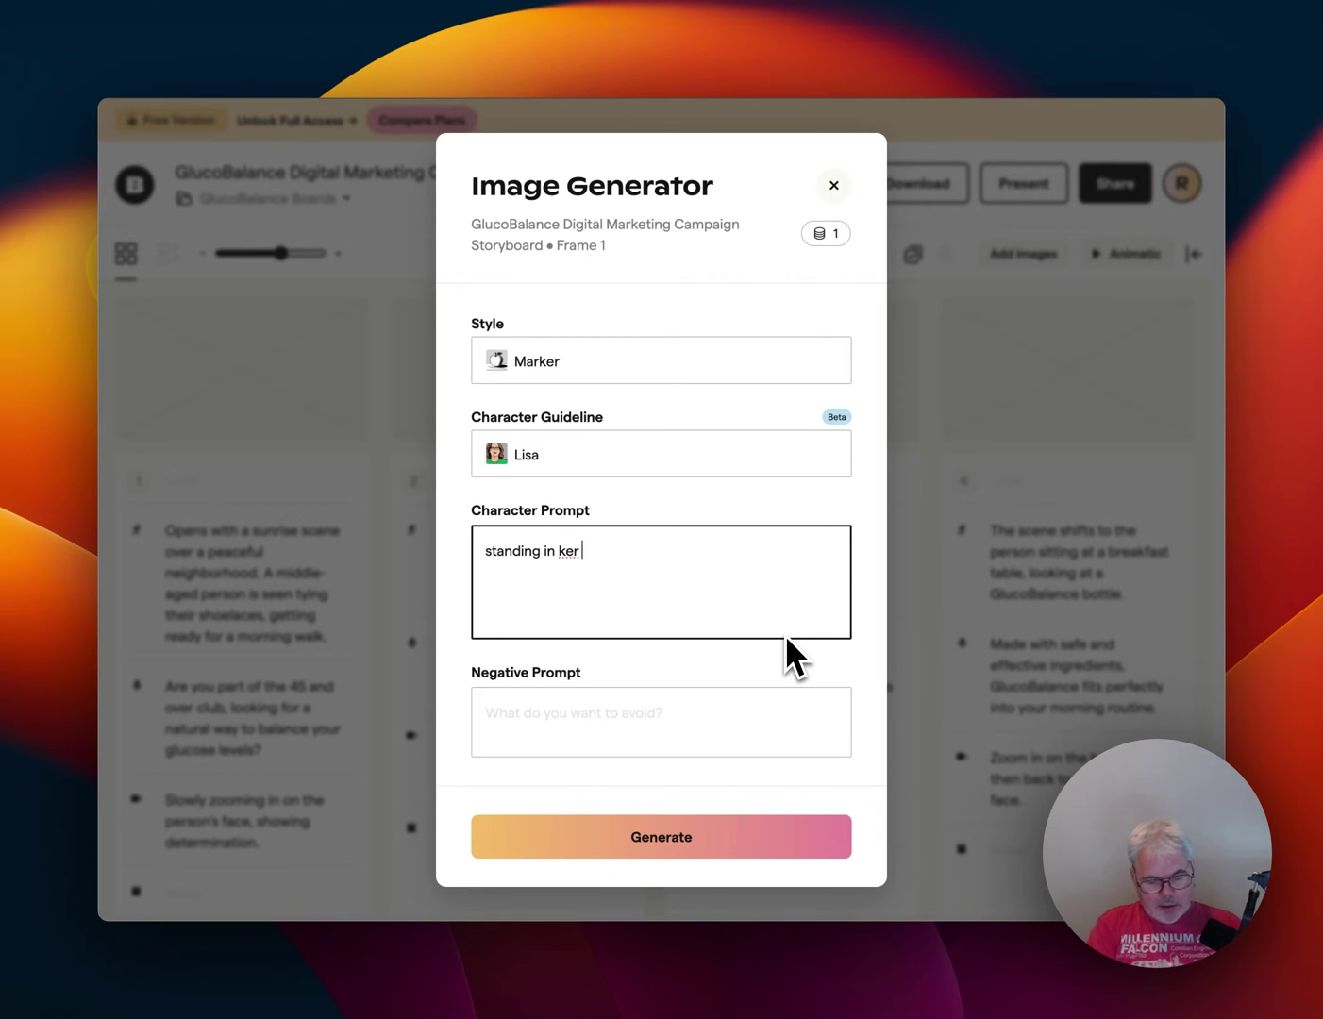
text(kitchen, pou)
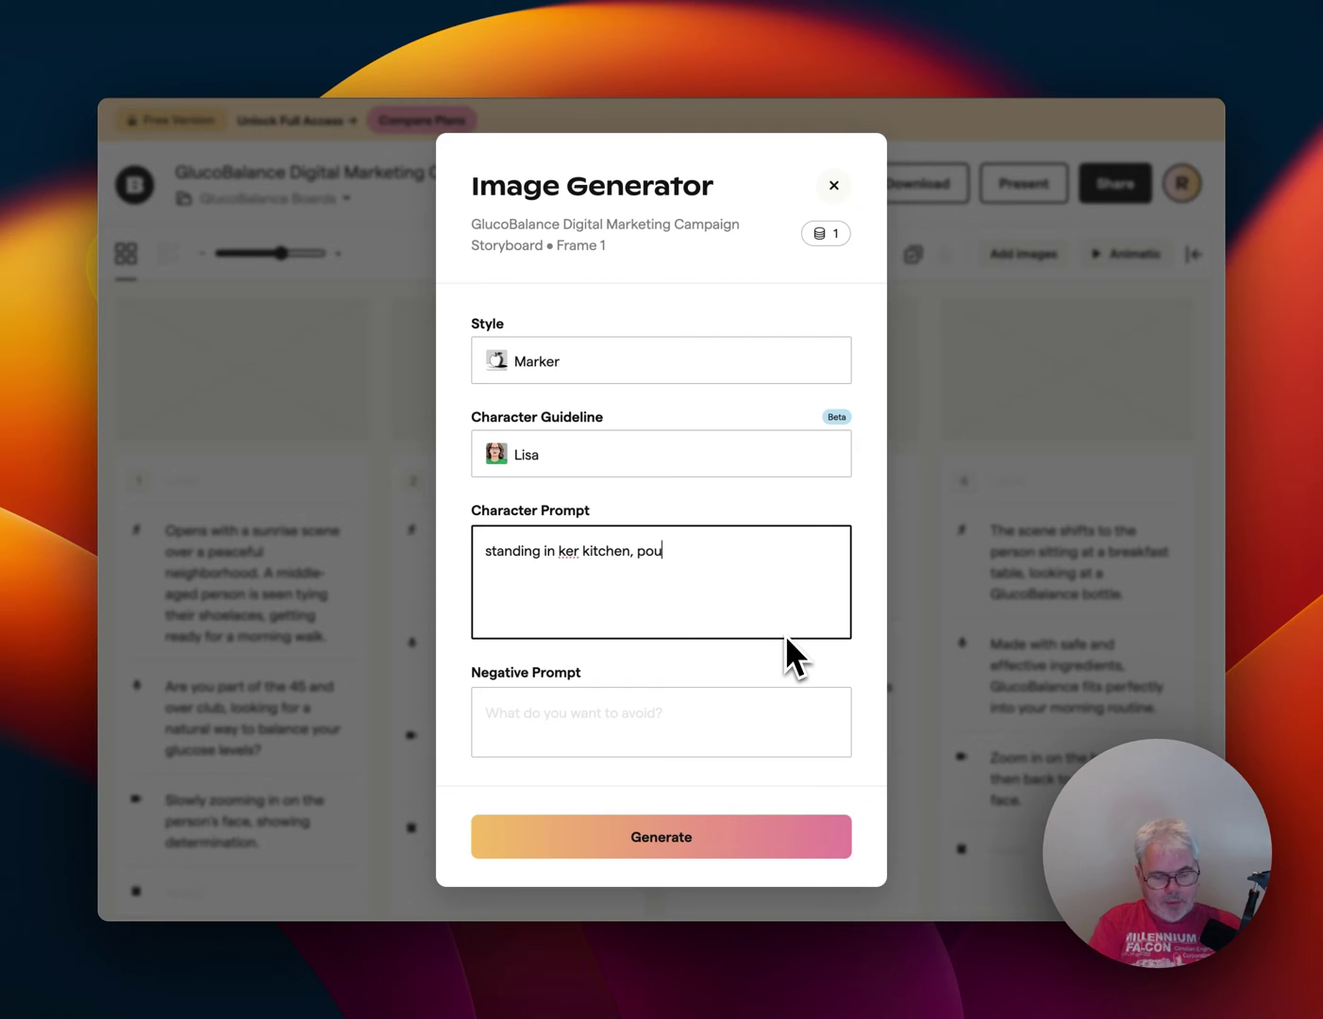
text(ring a glas)
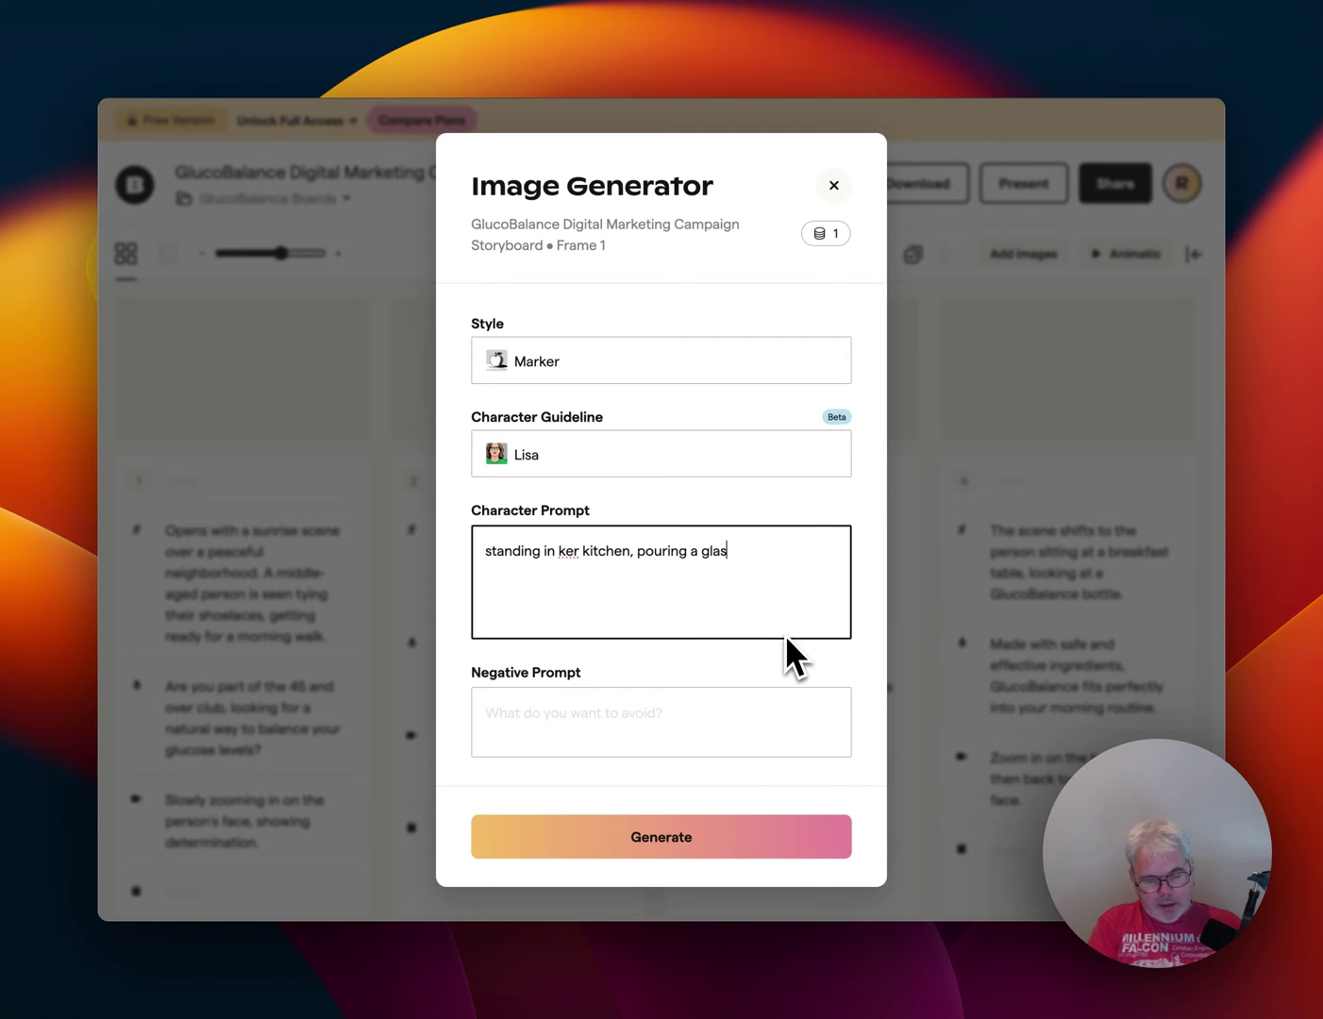
text(s of wa)
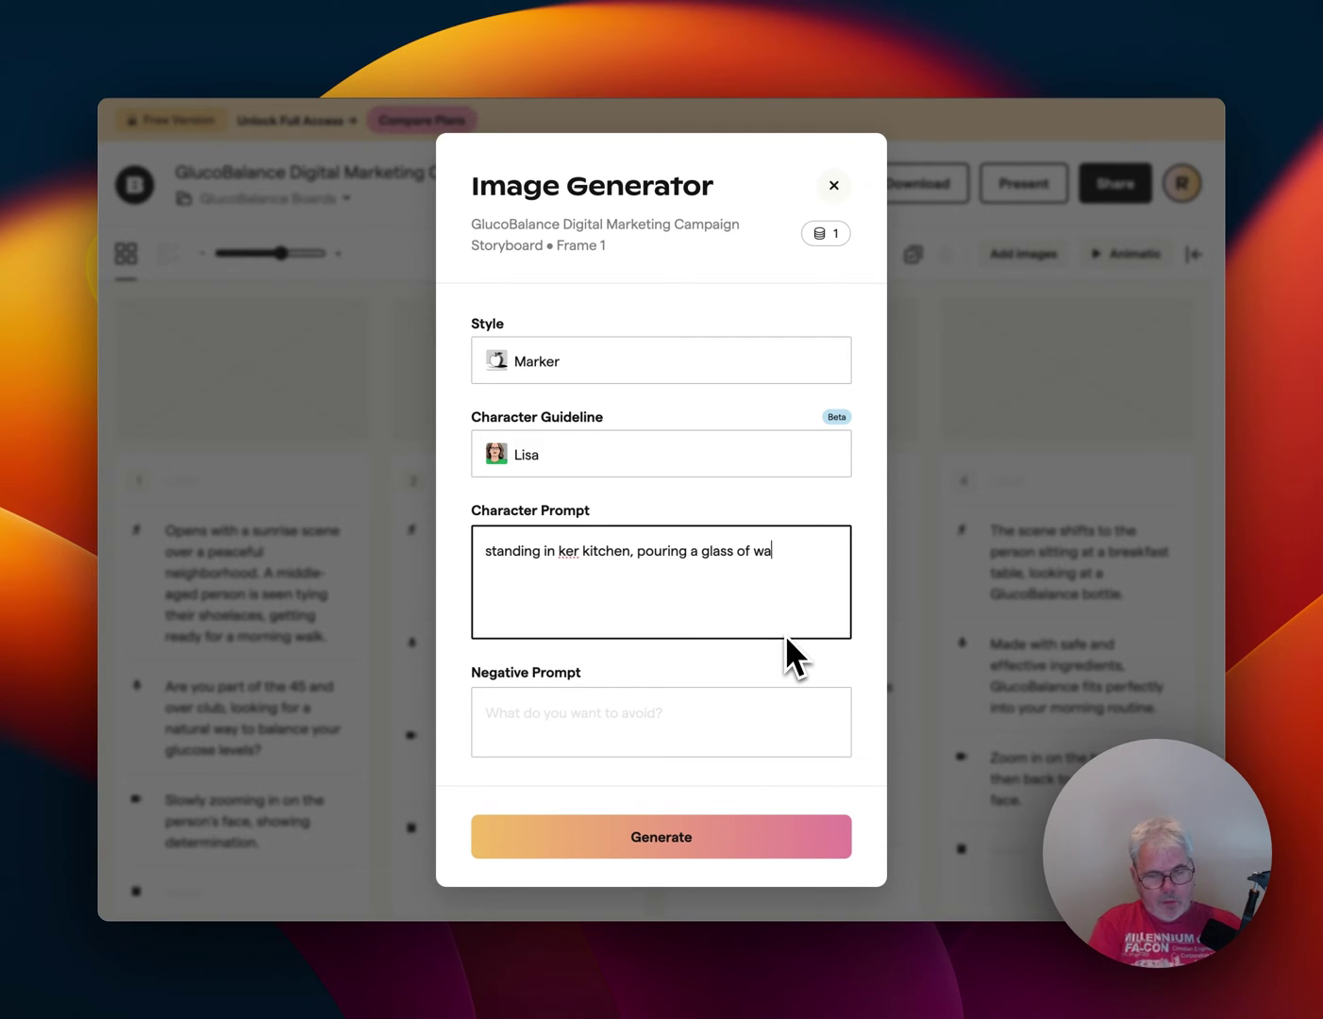
text(ter)
click(568, 550)
key(BackSpace)
text(h)
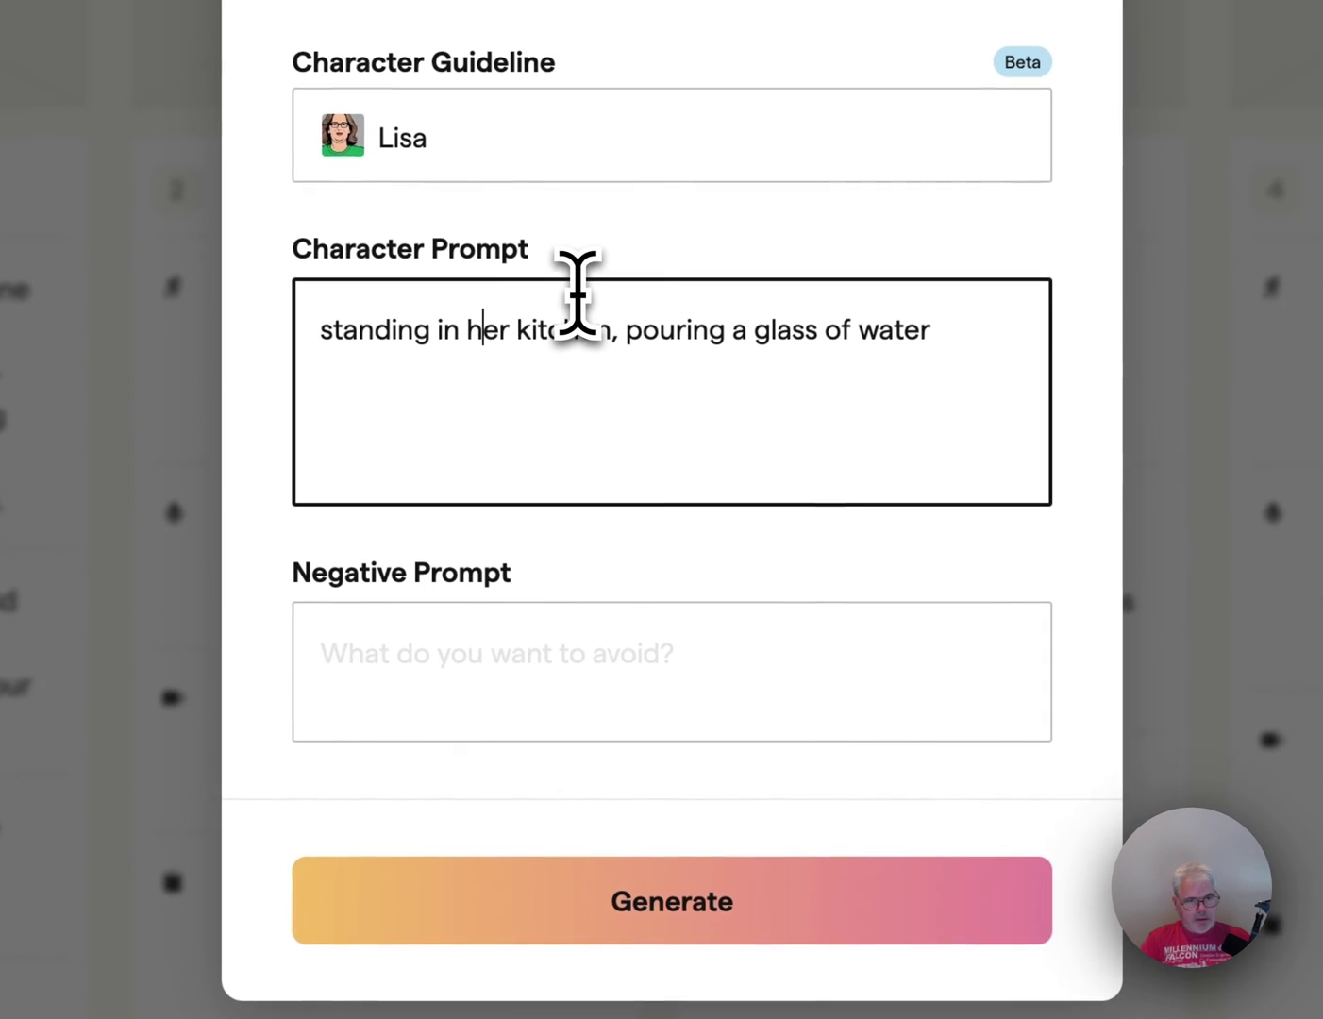
click(833, 660)
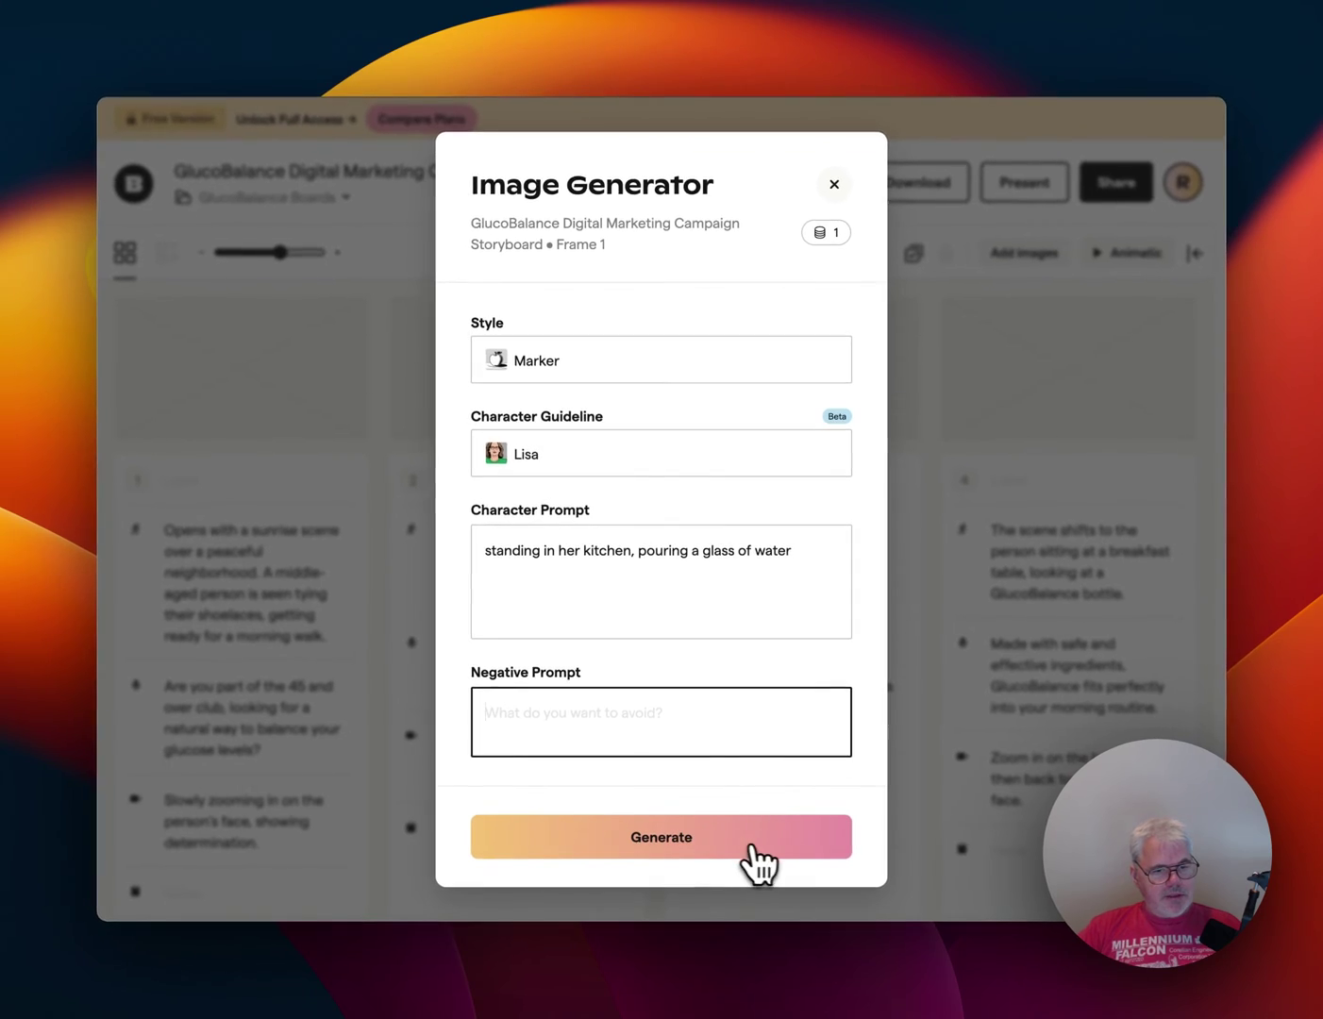
click(765, 846)
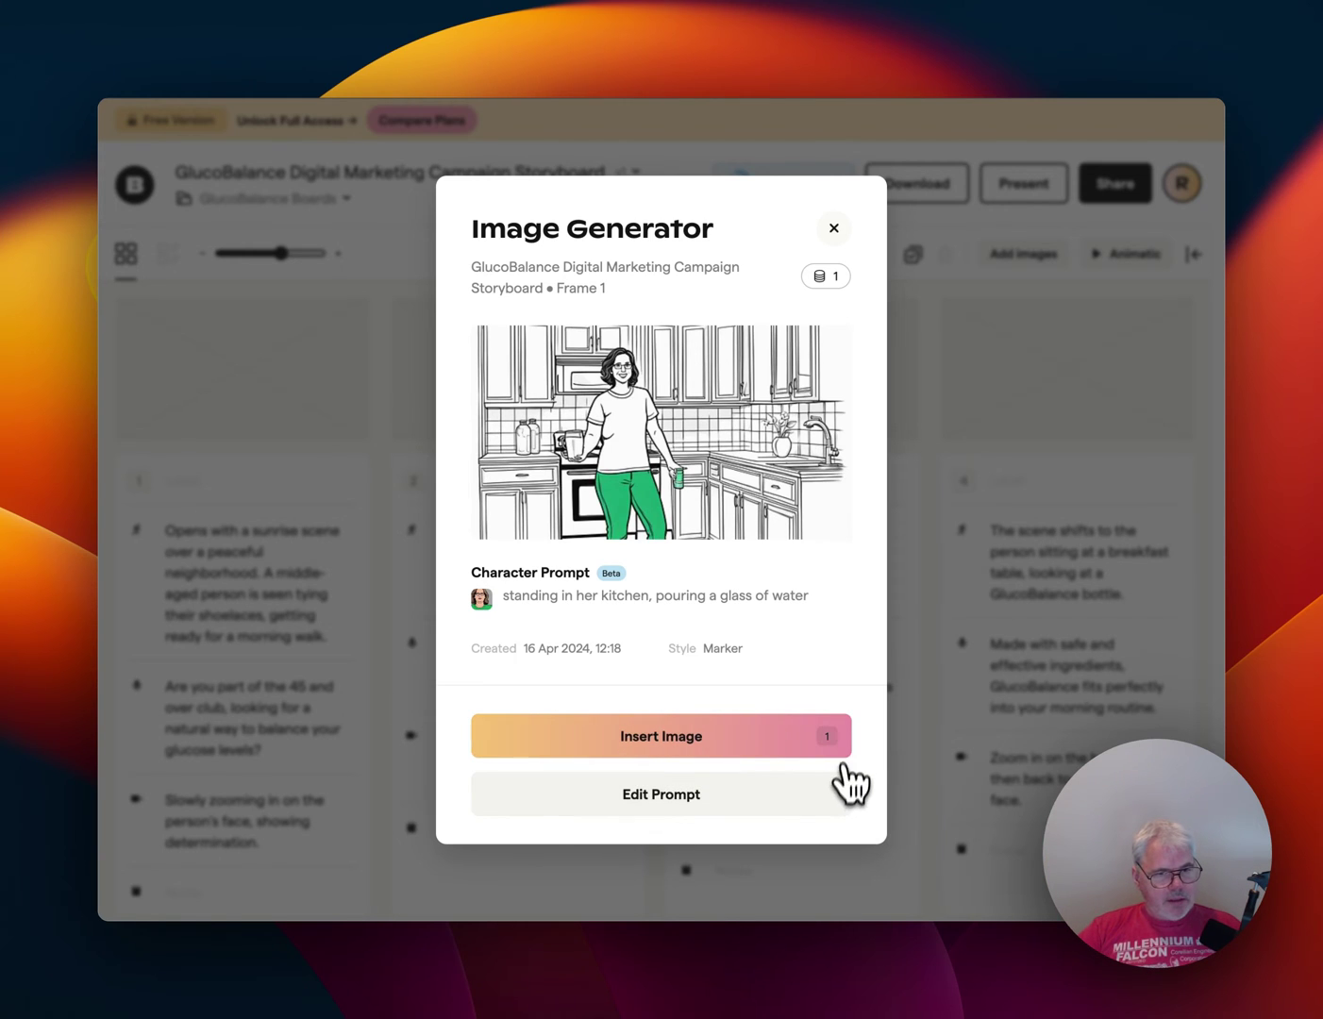
- Regenerate the kitchen image for a new version and insert it into frame 1
click(824, 743)
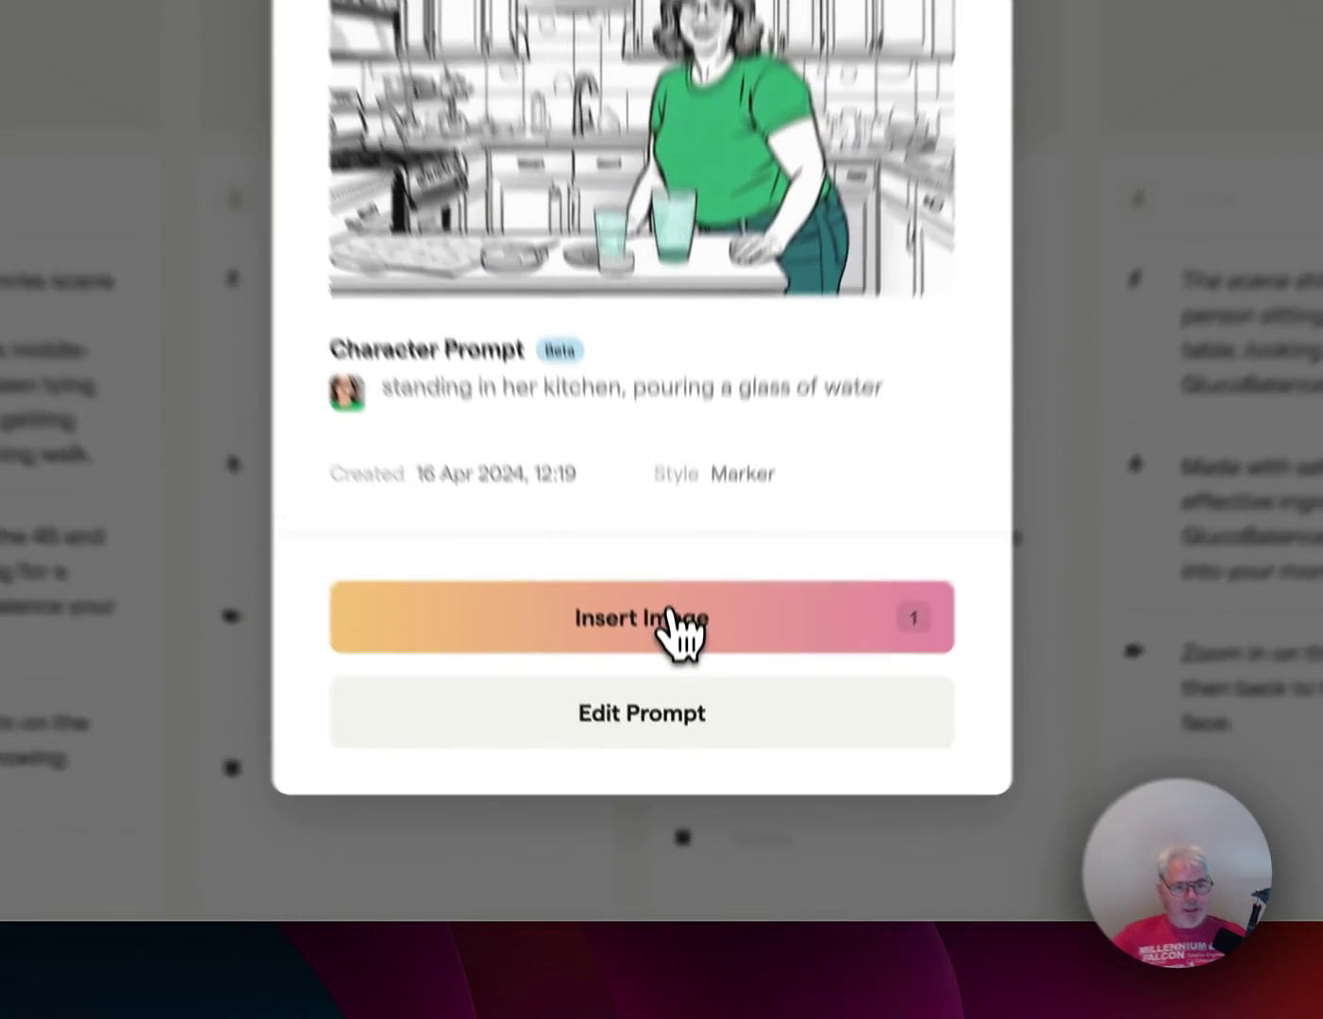
click(679, 738)
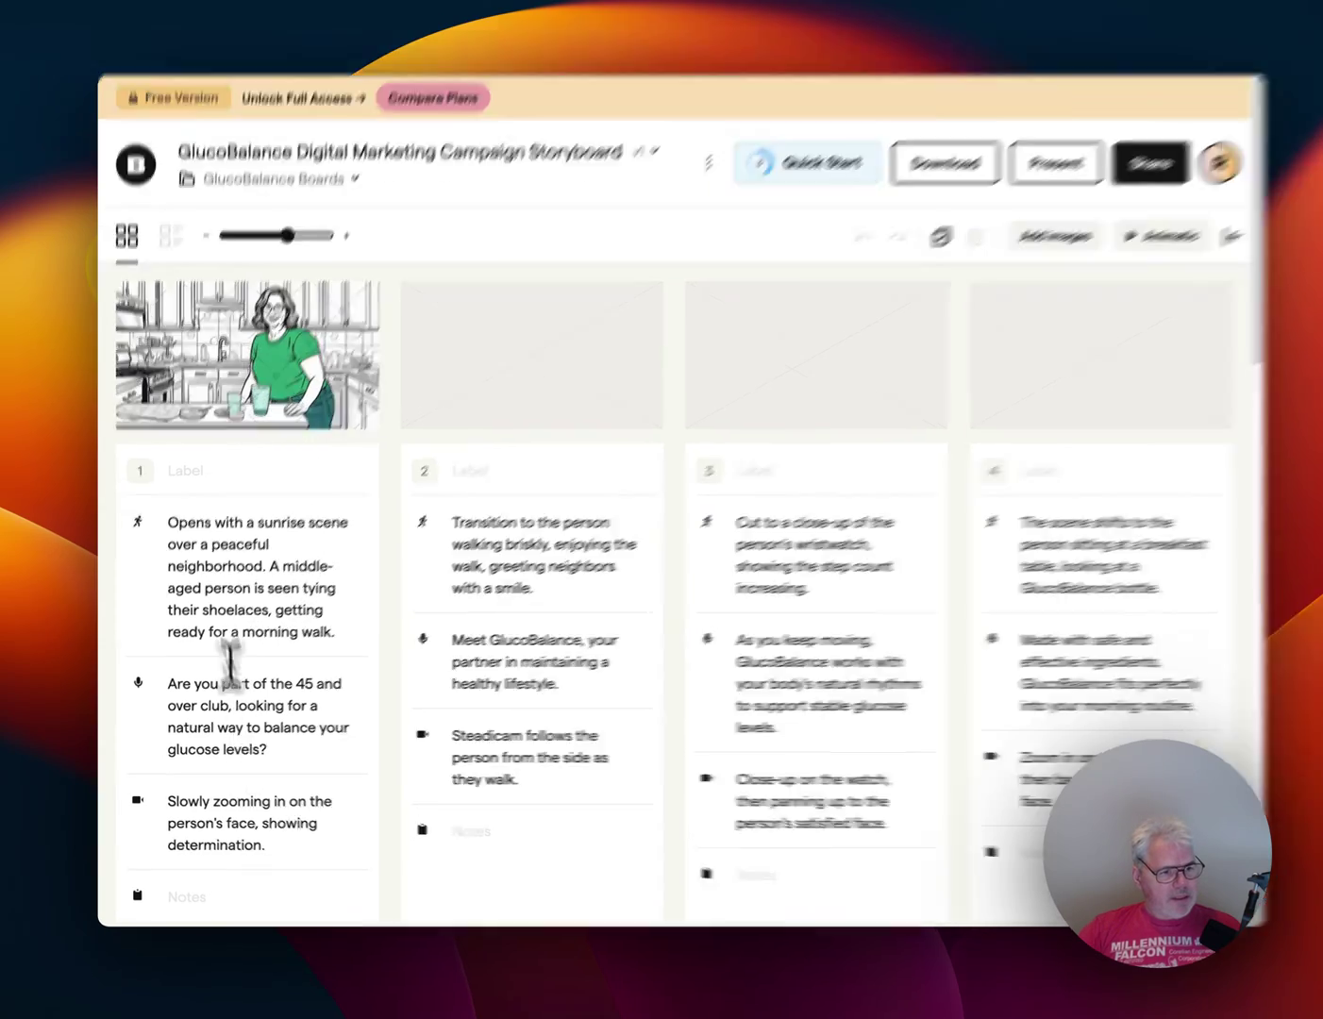
click(200, 550)
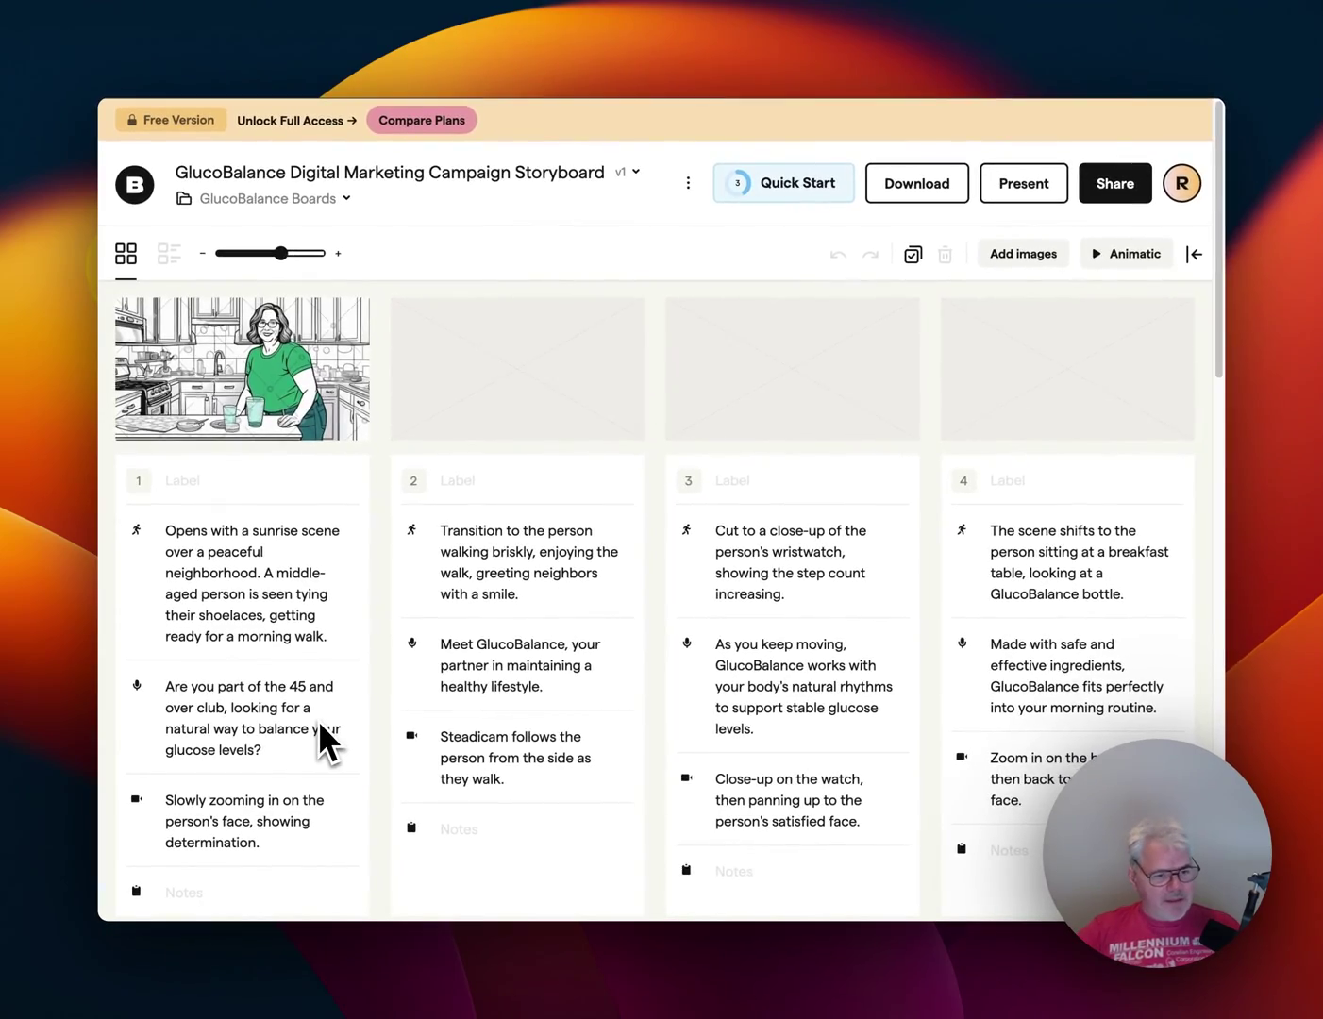
- Open frame 1's kitchen image in the editor and draw, then remove, a test brush stroke
scroll(318, 721, down, 4)
click(318, 722)
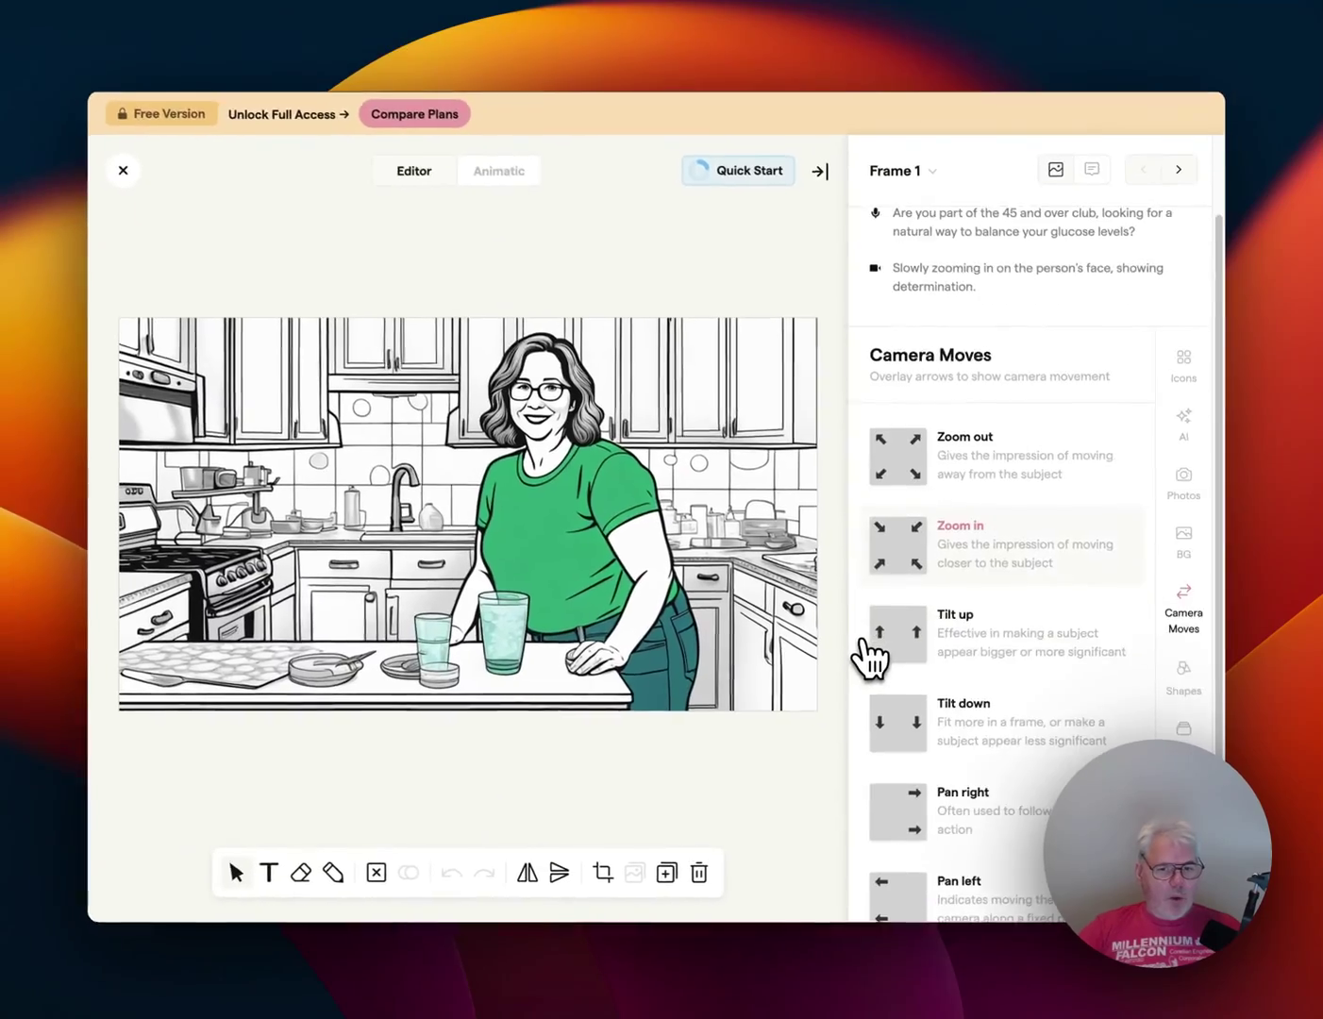
scroll(869, 658, down, 3)
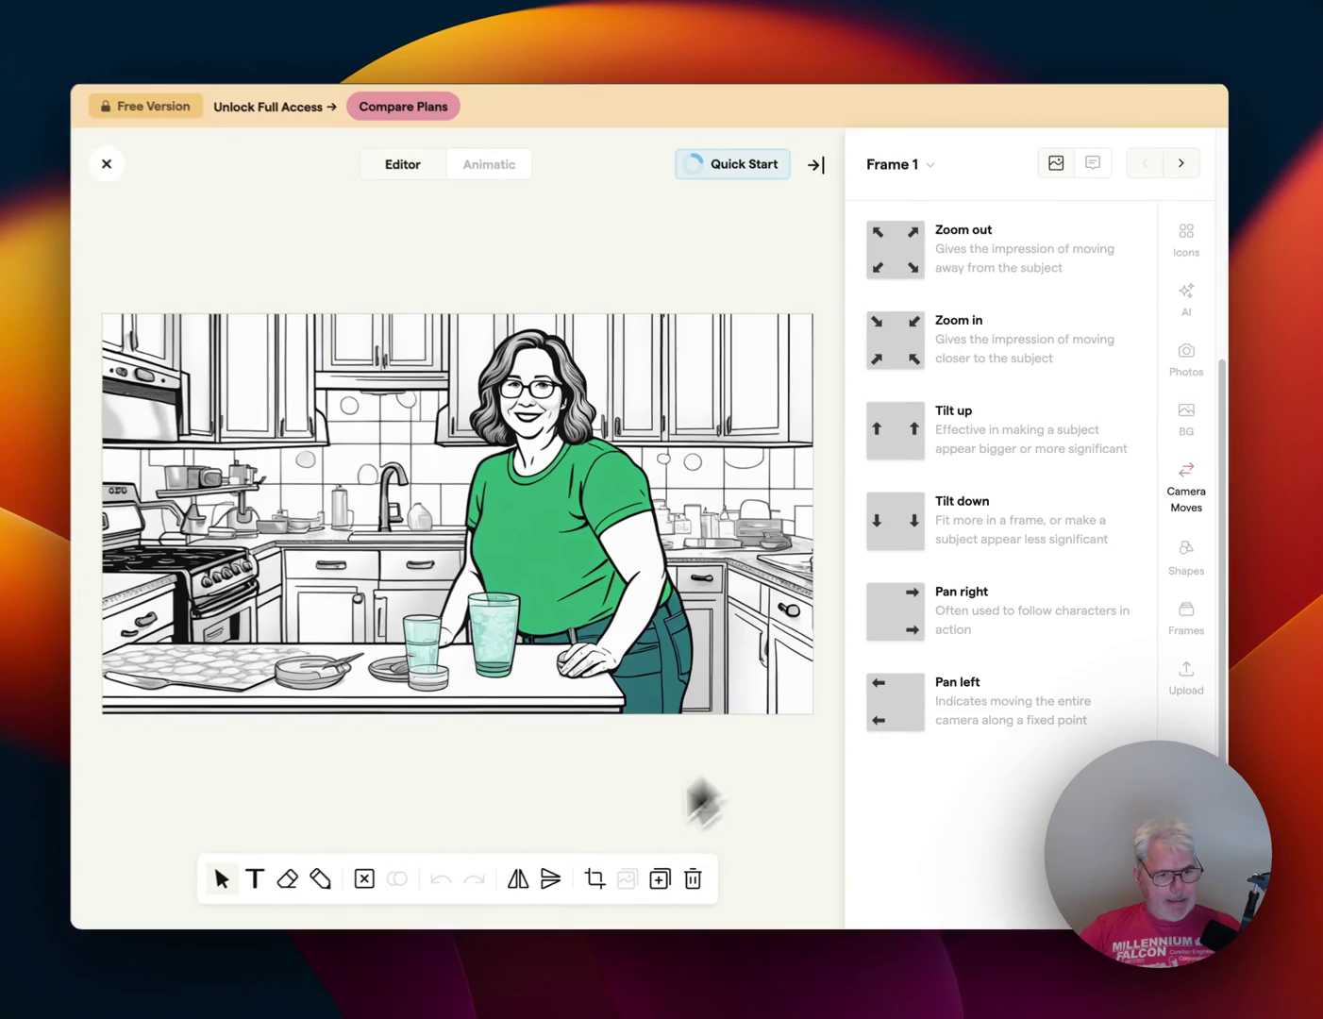
click(319, 878)
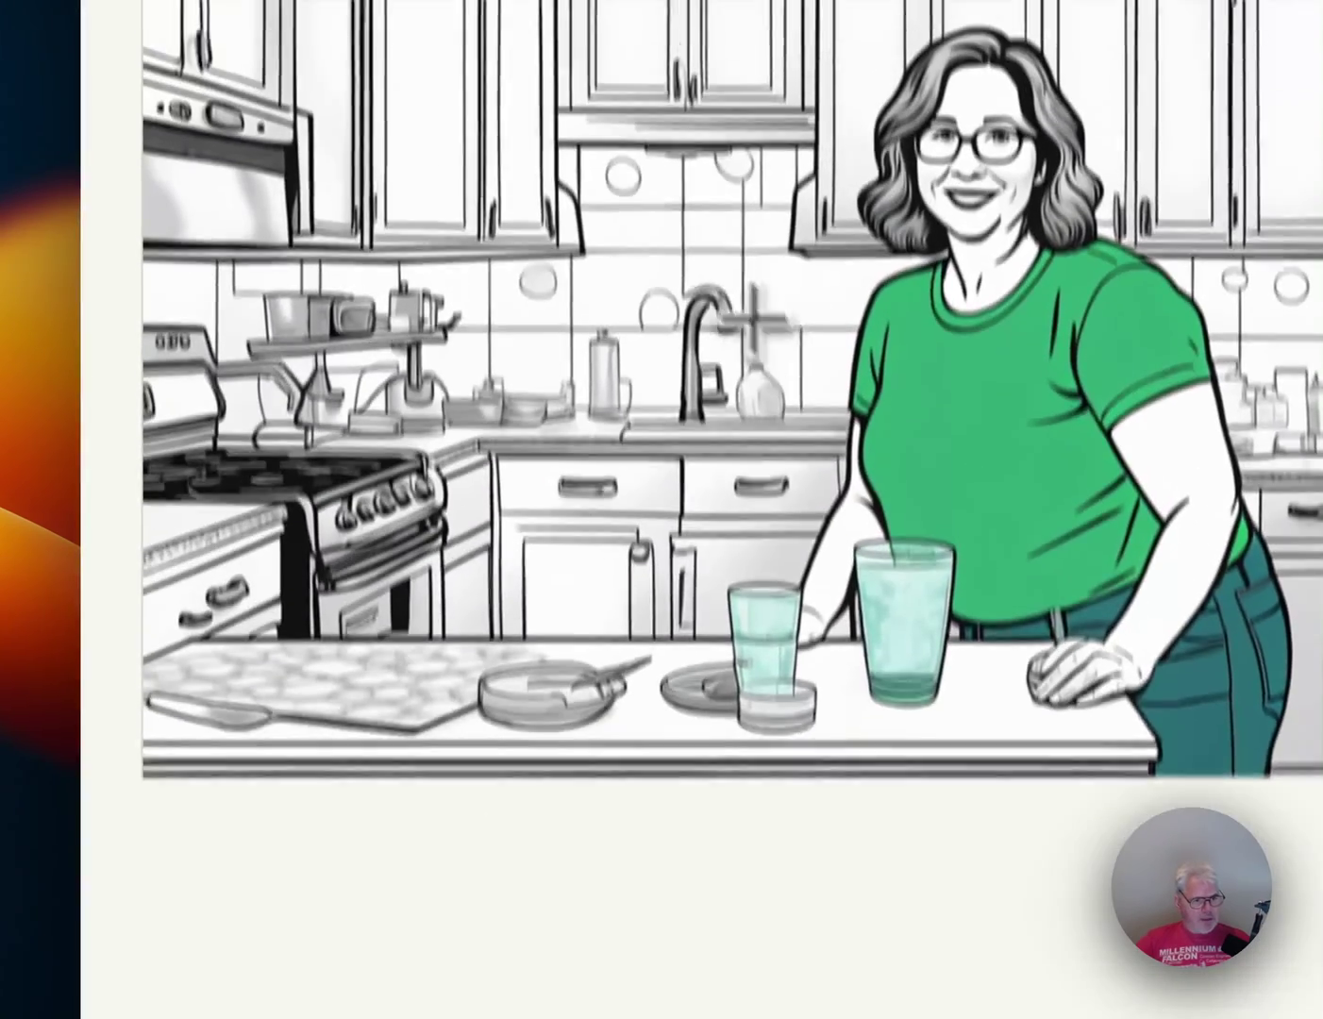
mouse_move(669, 250)
mouse_down()
mouse_move(784, 462)
mouse_move(552, 594)
mouse_up()
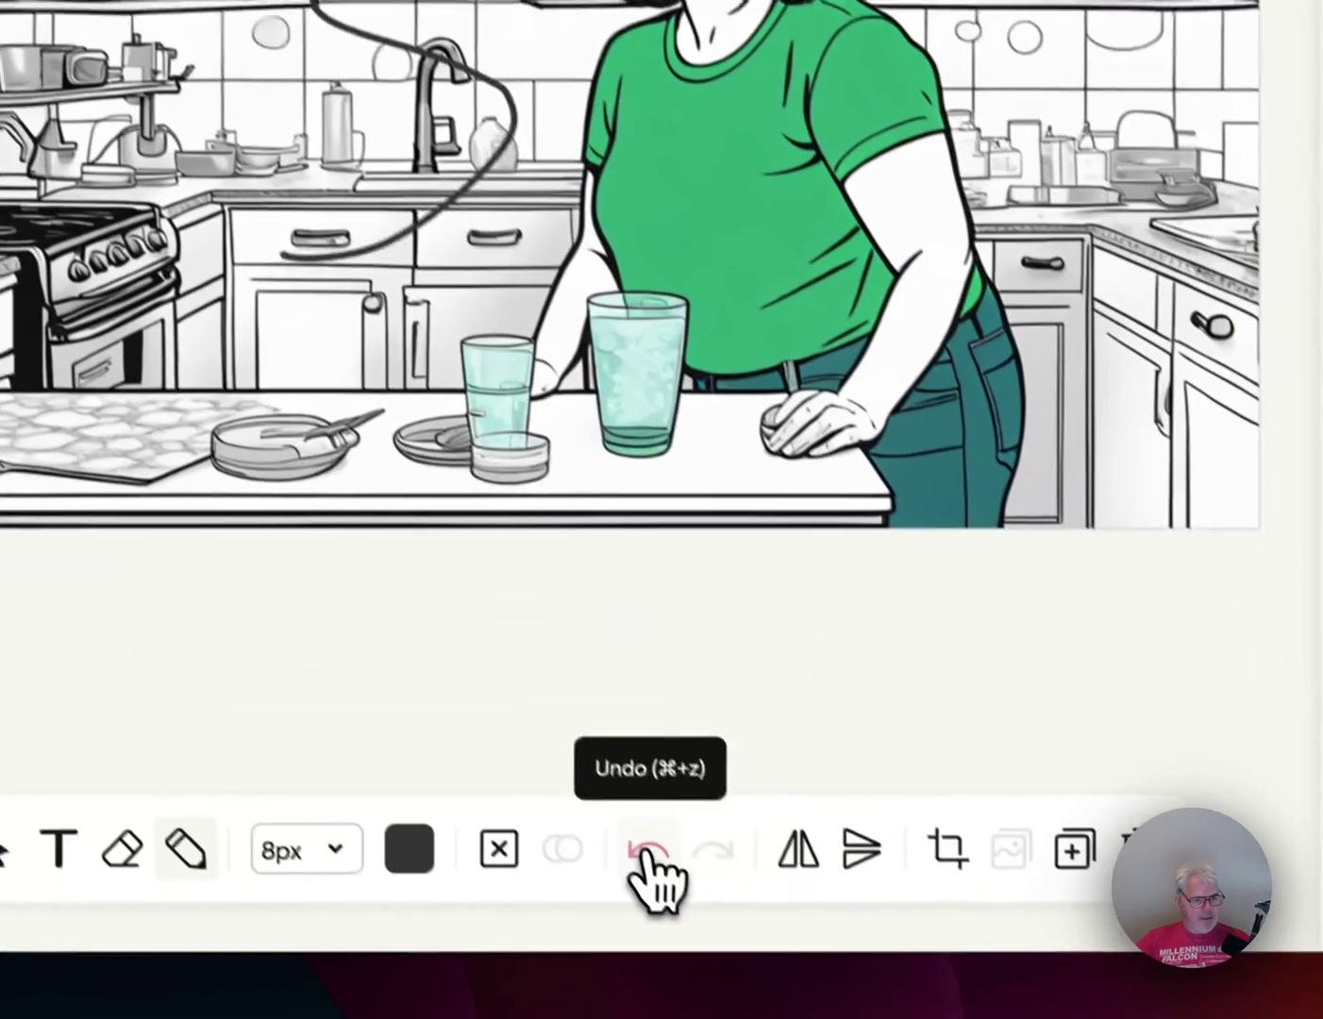
click(642, 849)
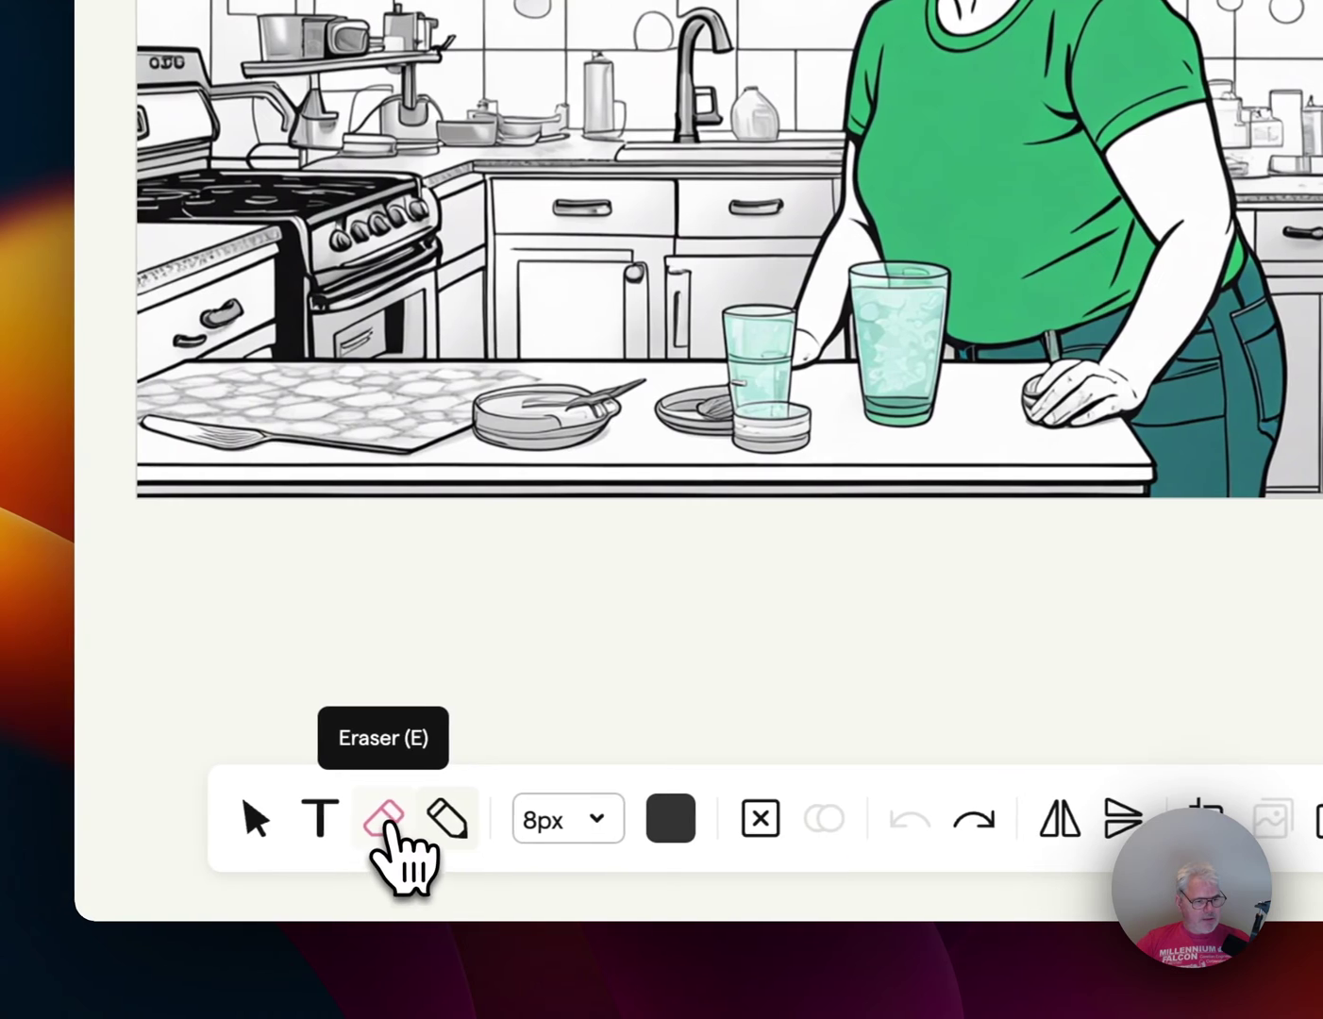
- Try a test erase with a 64px eraser, undoing it so the image stays unchanged
click(97, 818)
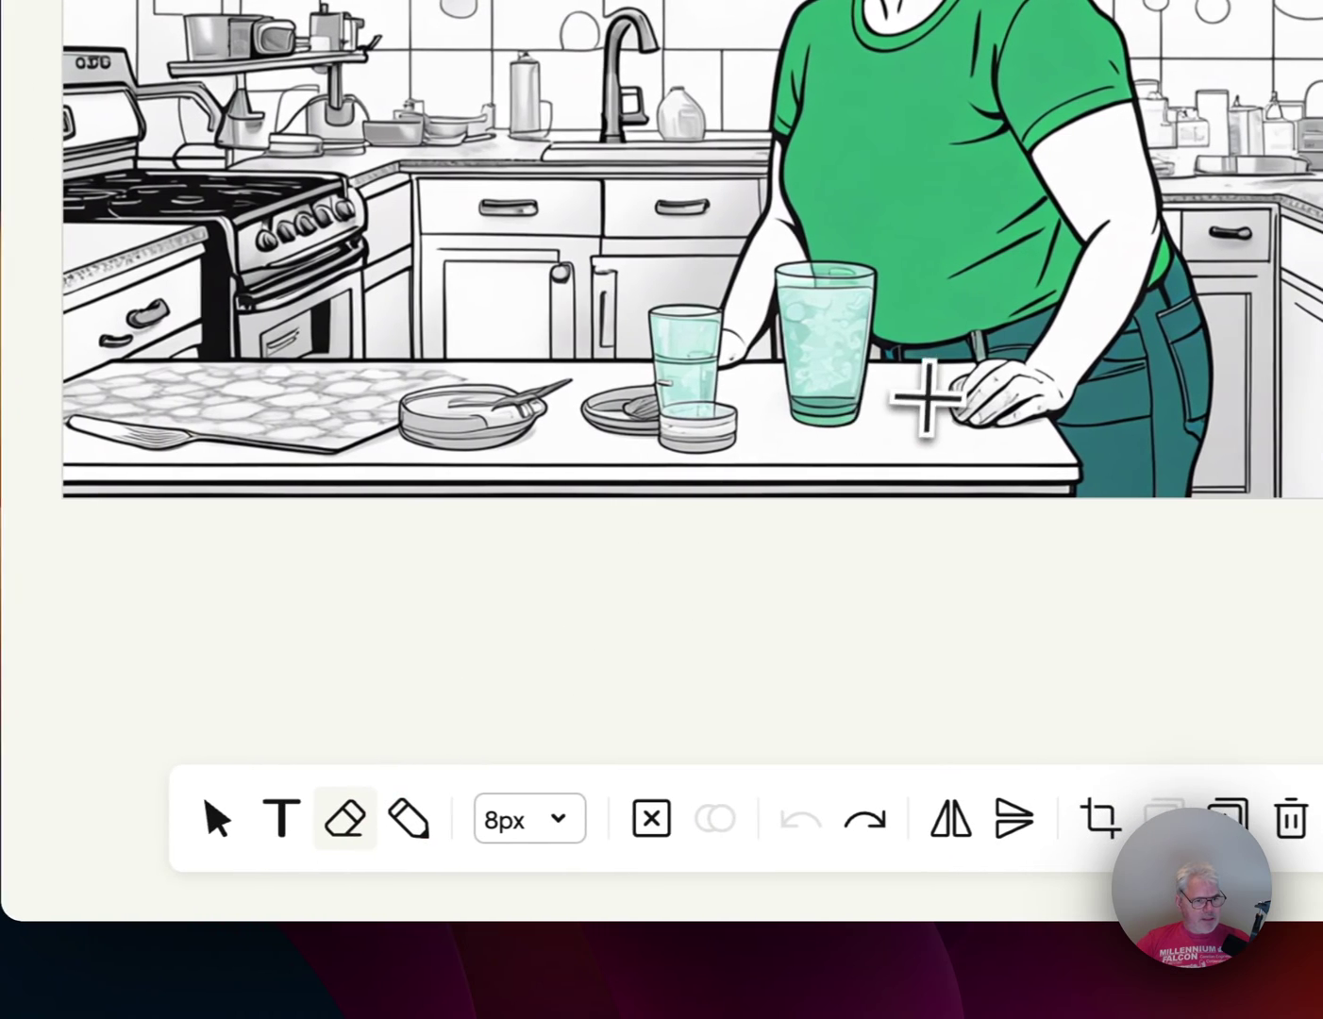
drag(701, 287, 829, 443)
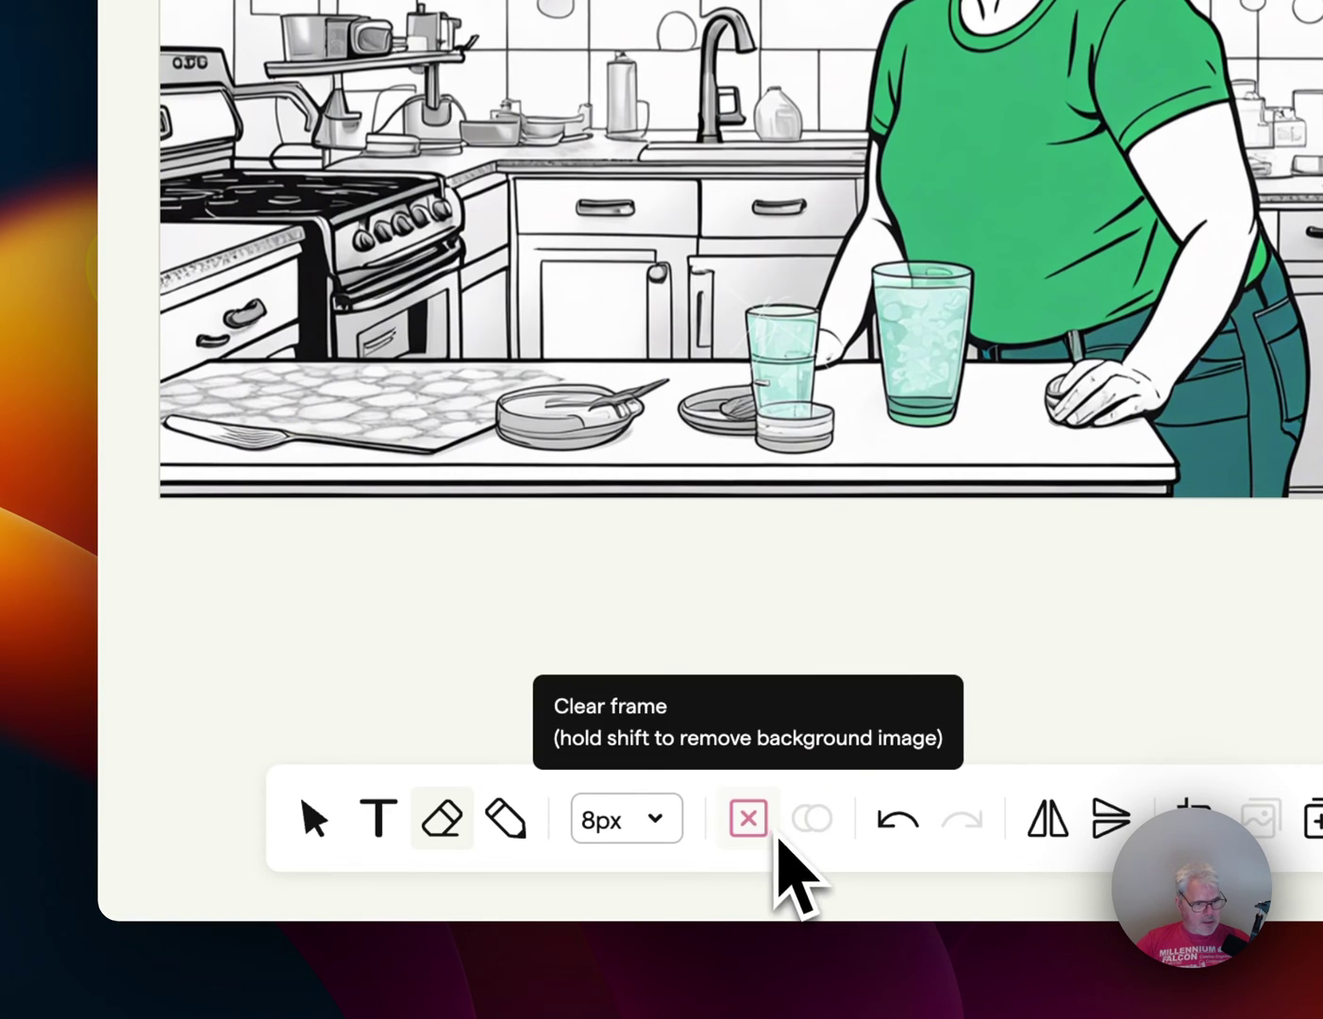
key(super+z)
click(657, 823)
click(666, 772)
key(super+shift+z)
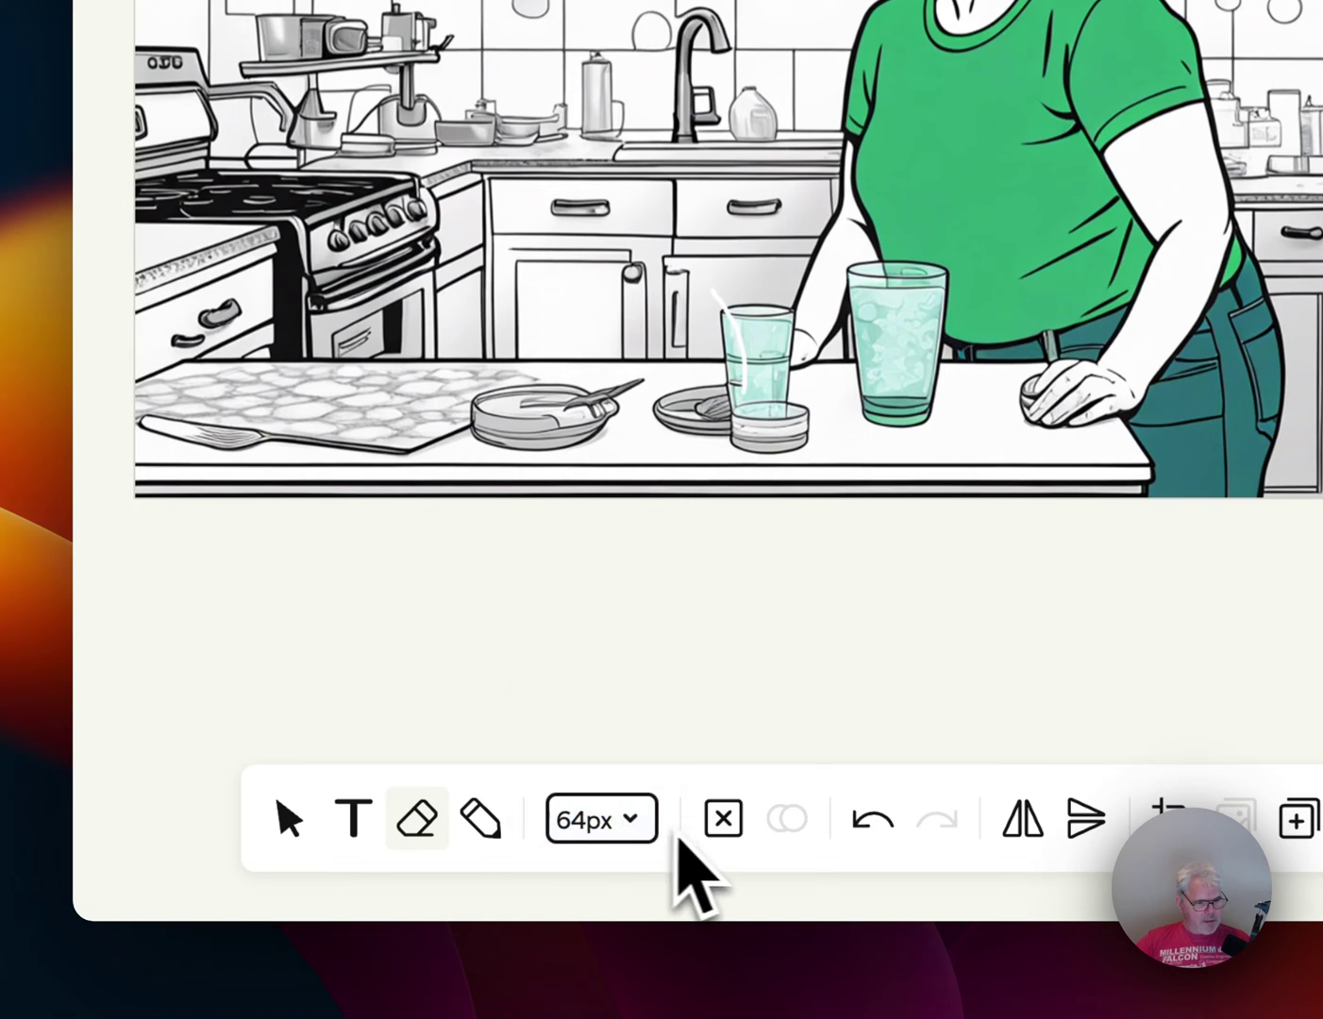
key(super+z)
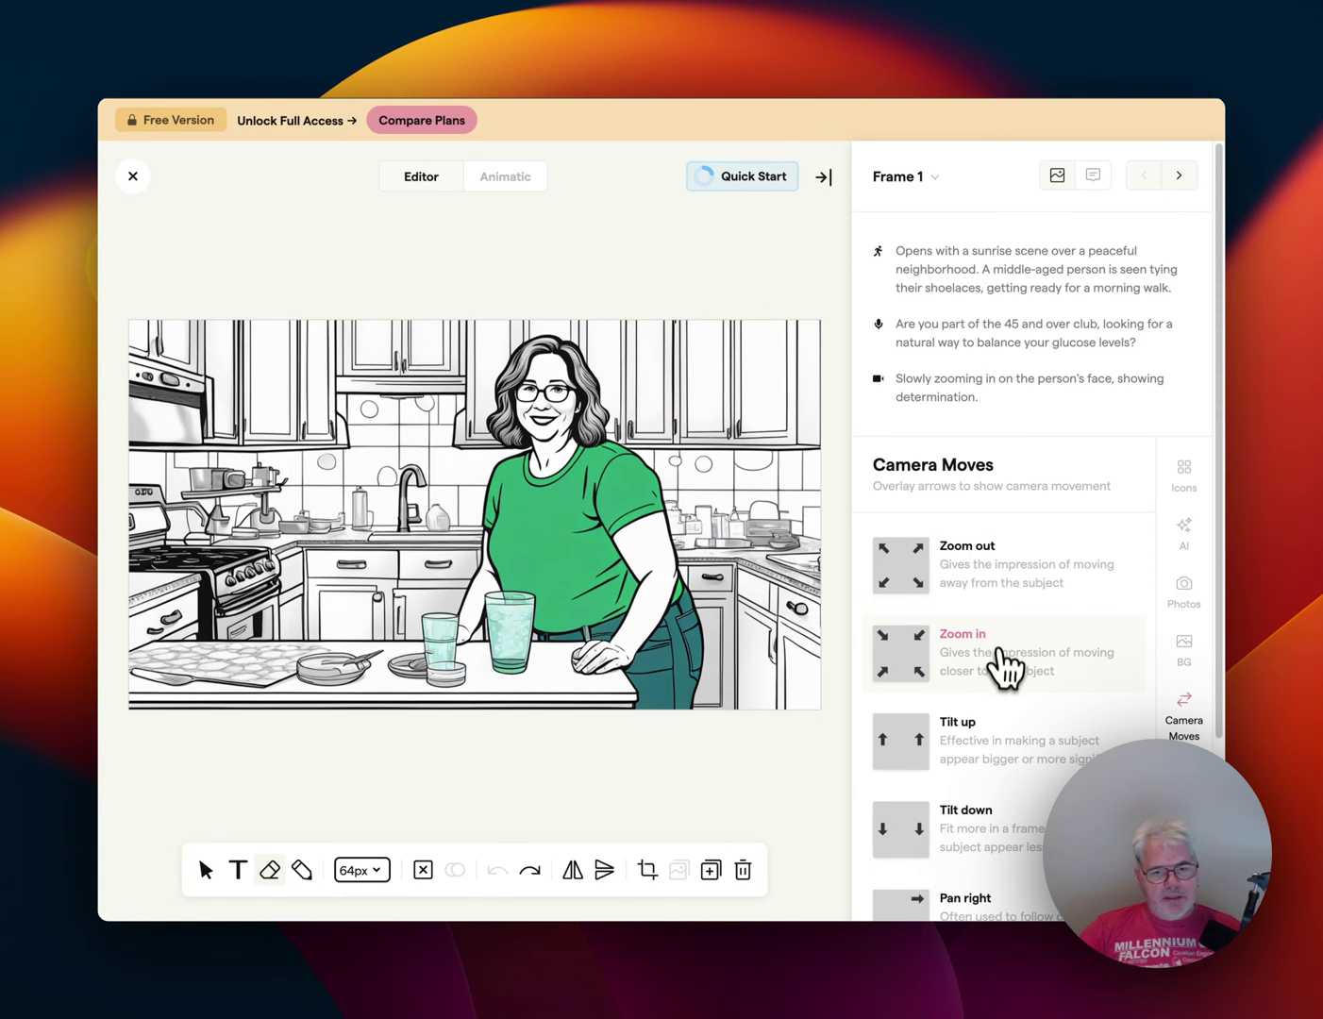
scroll(1008, 668, down, 3)
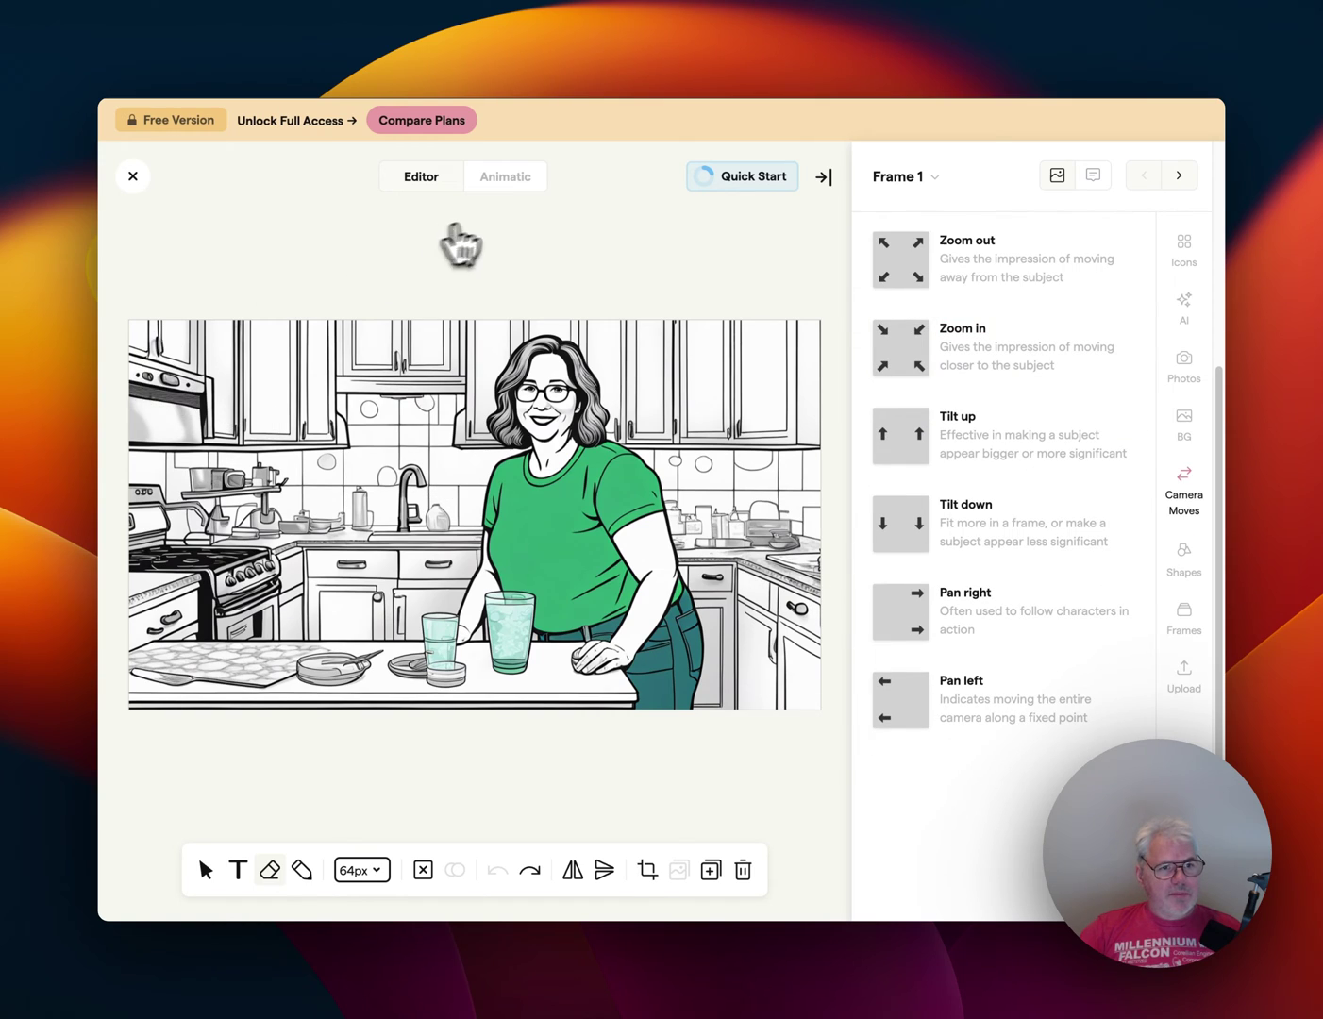
- Close the editor and generate frame 1 images from its shoelace-tying text, regenerating once
click(822, 178)
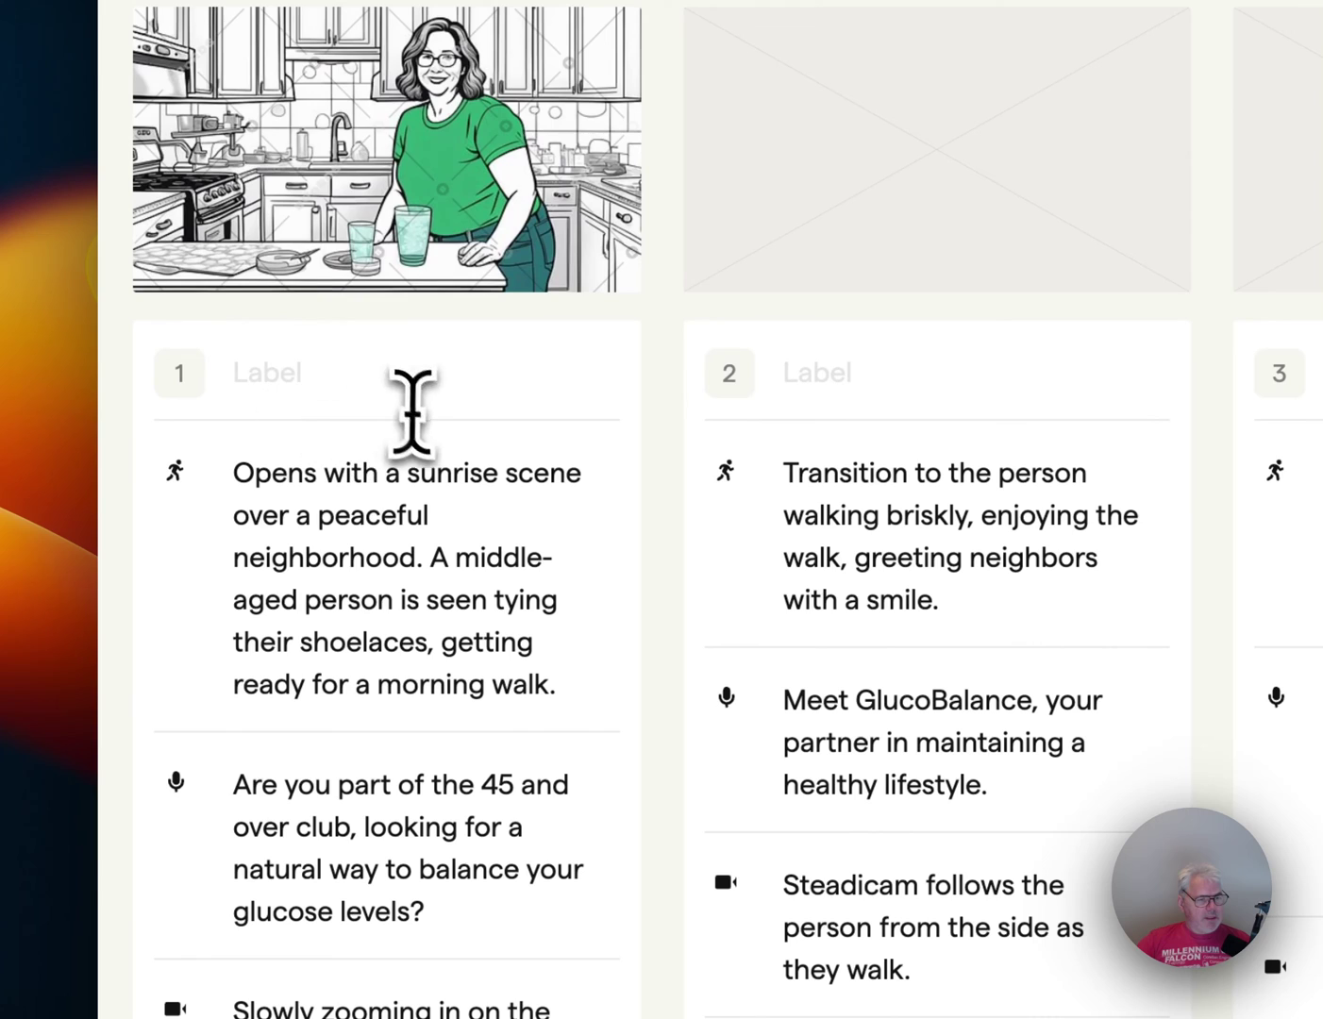
scroll(585, 393, up, 3)
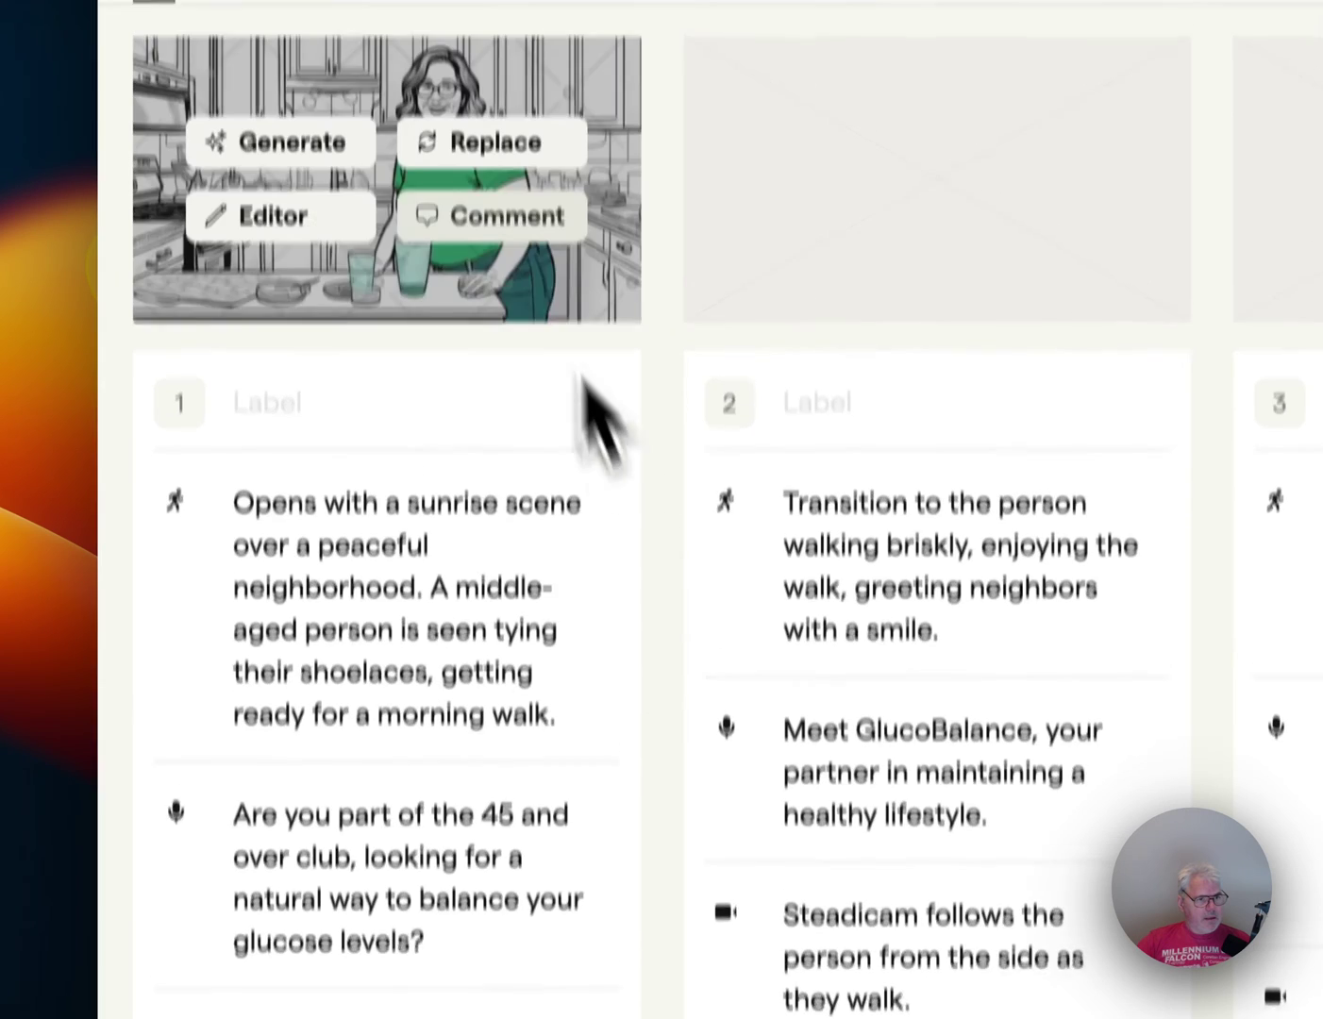
scroll(564, 720, down, 3)
drag(564, 721, 222, 531)
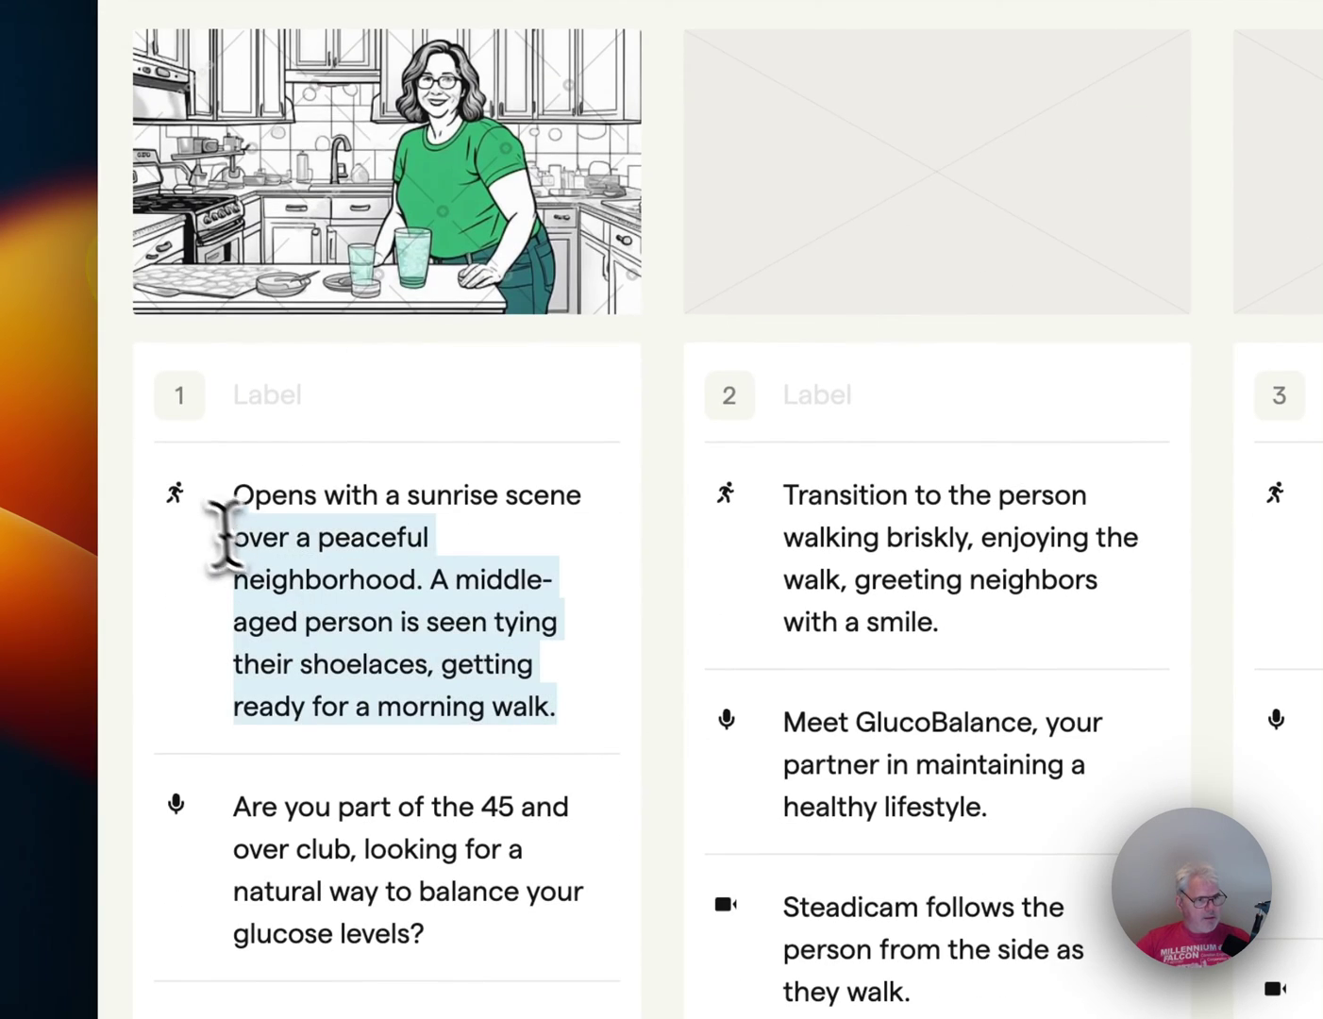
click(612, 656)
scroll(461, 458, up, 3)
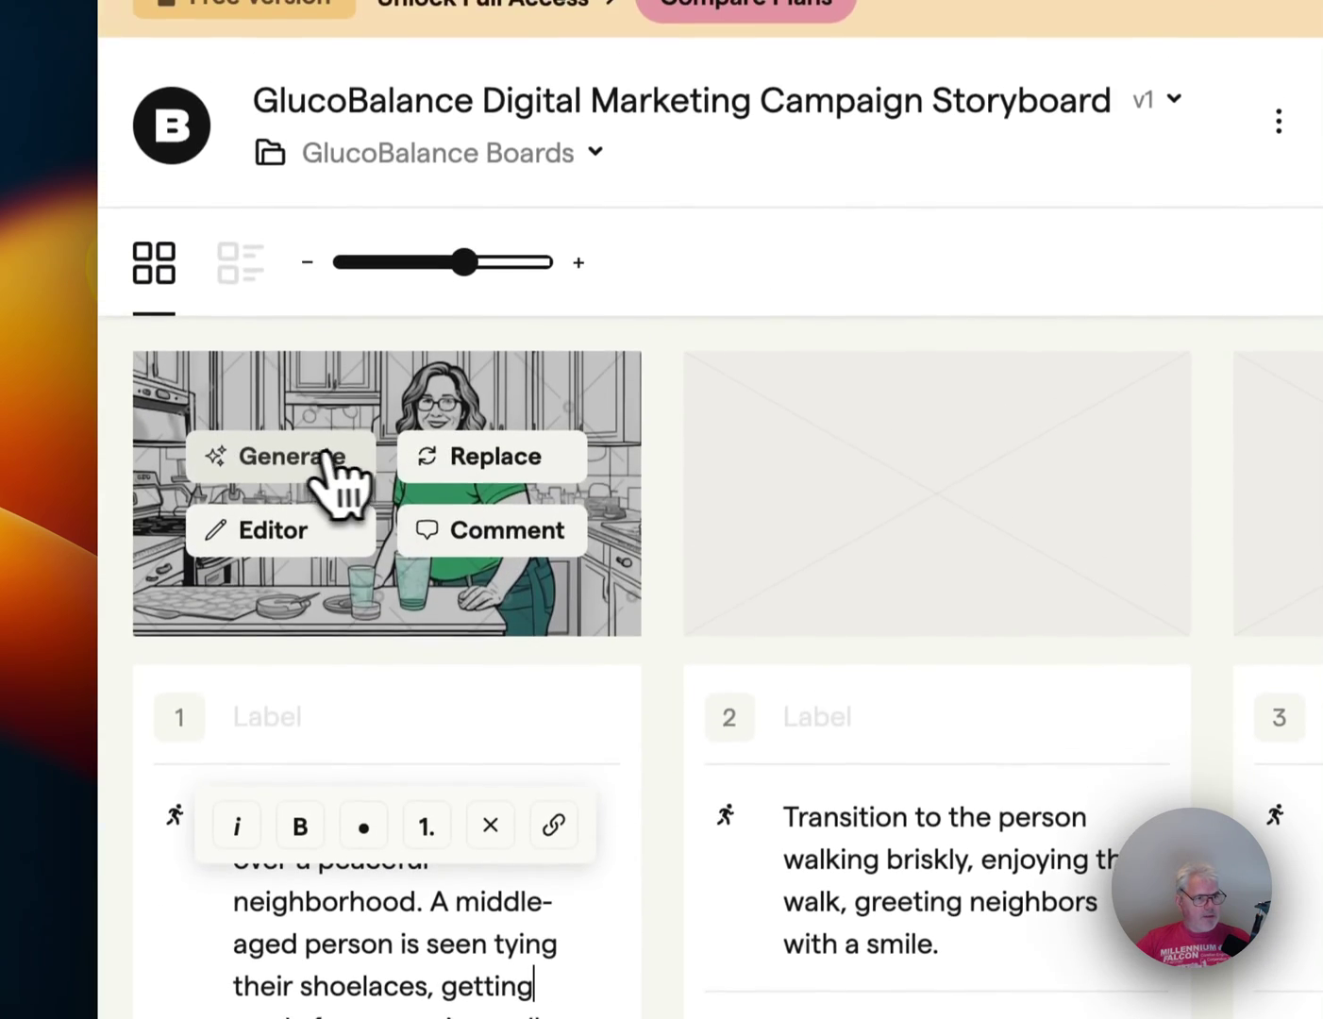
click(287, 382)
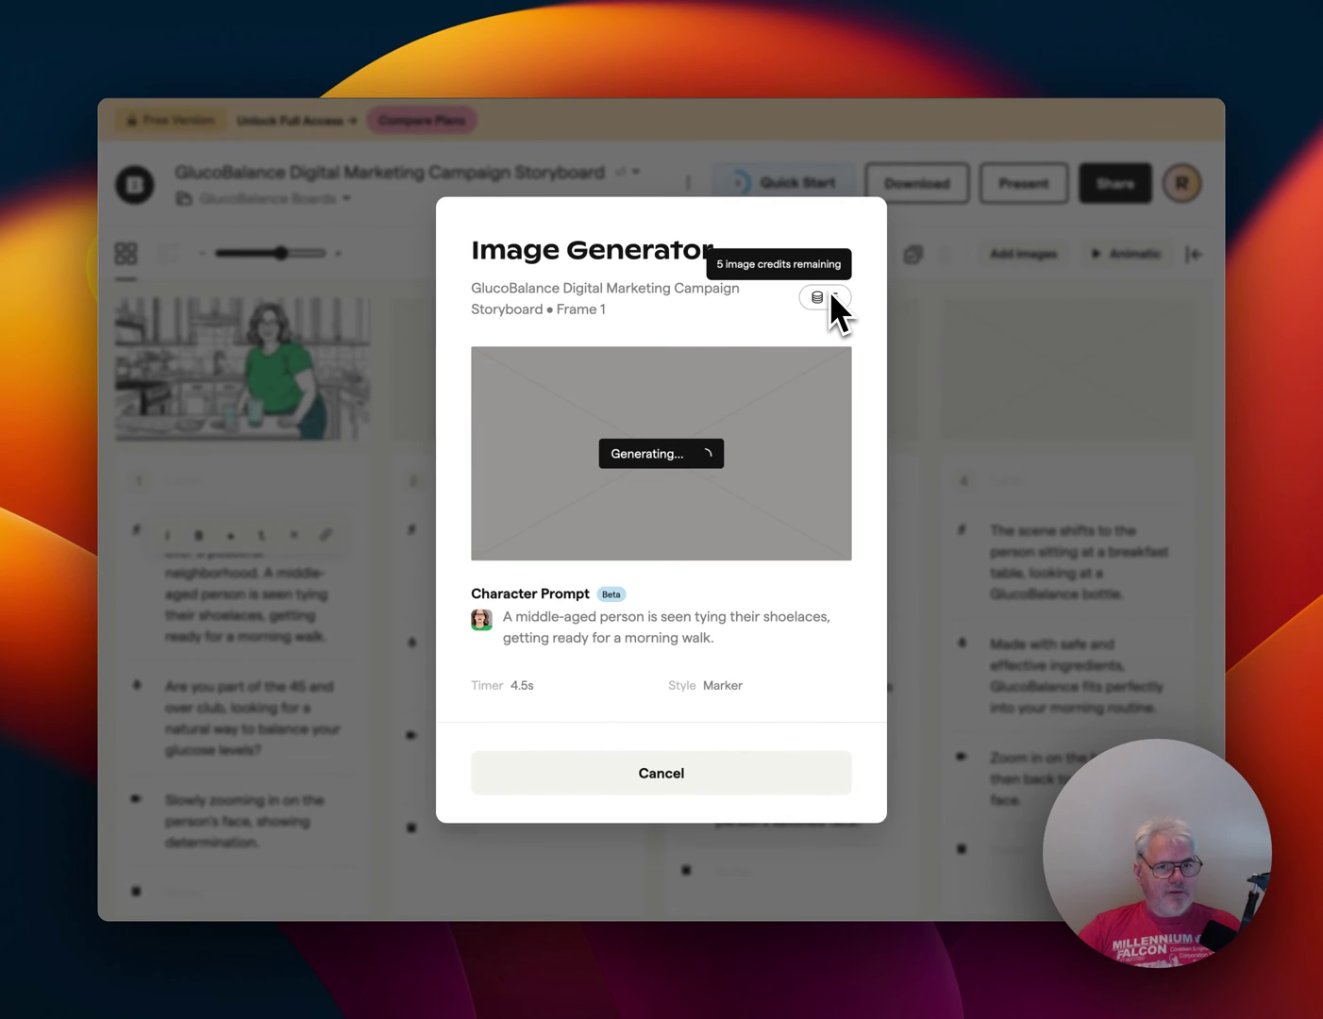
mouse_move(833, 300)
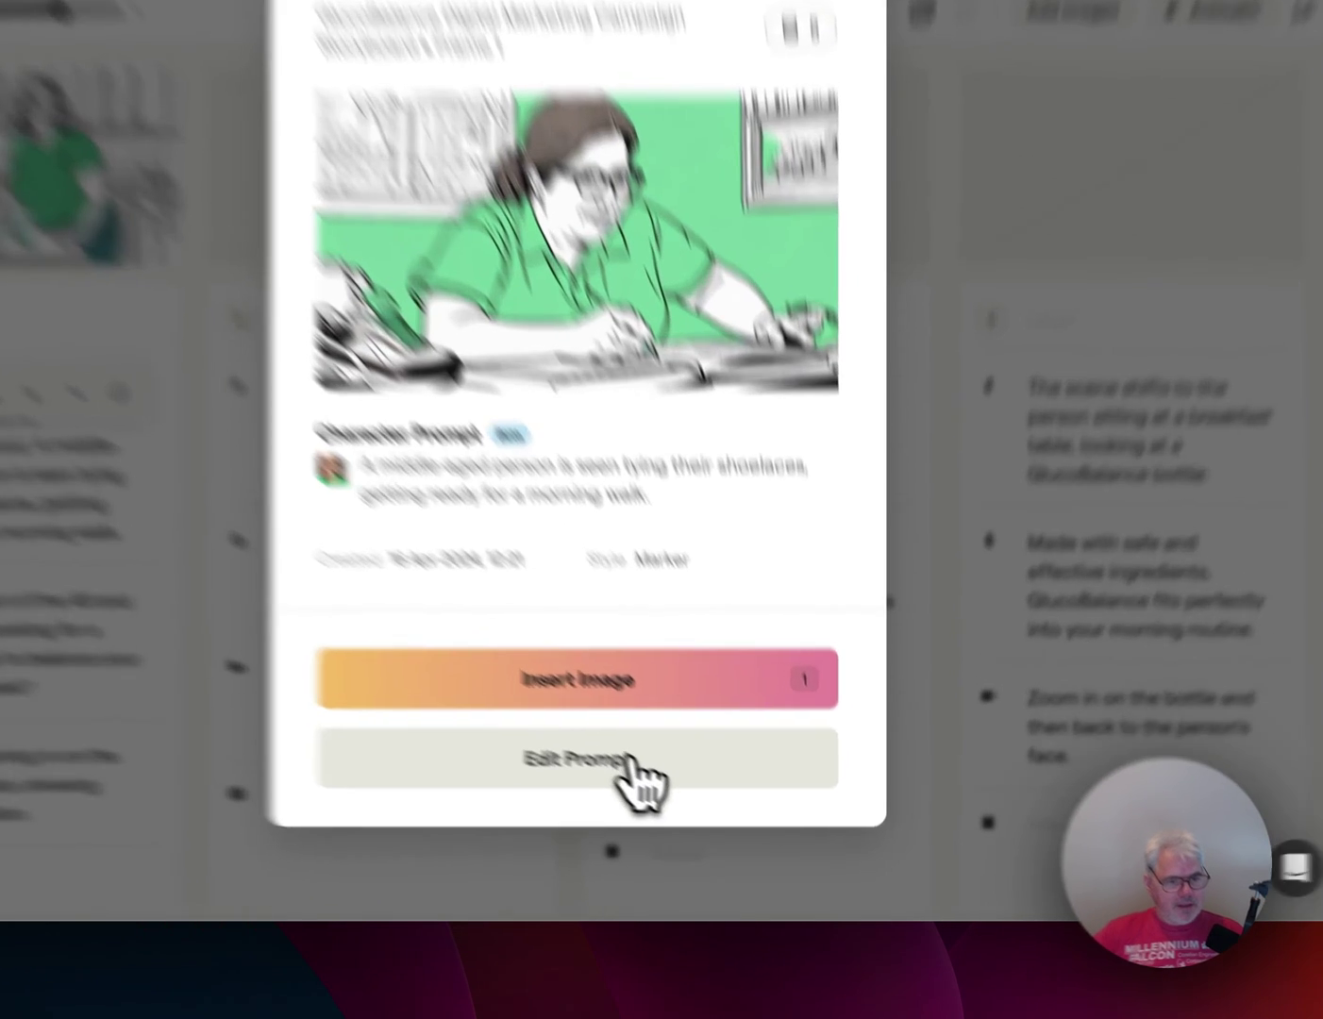
click(642, 776)
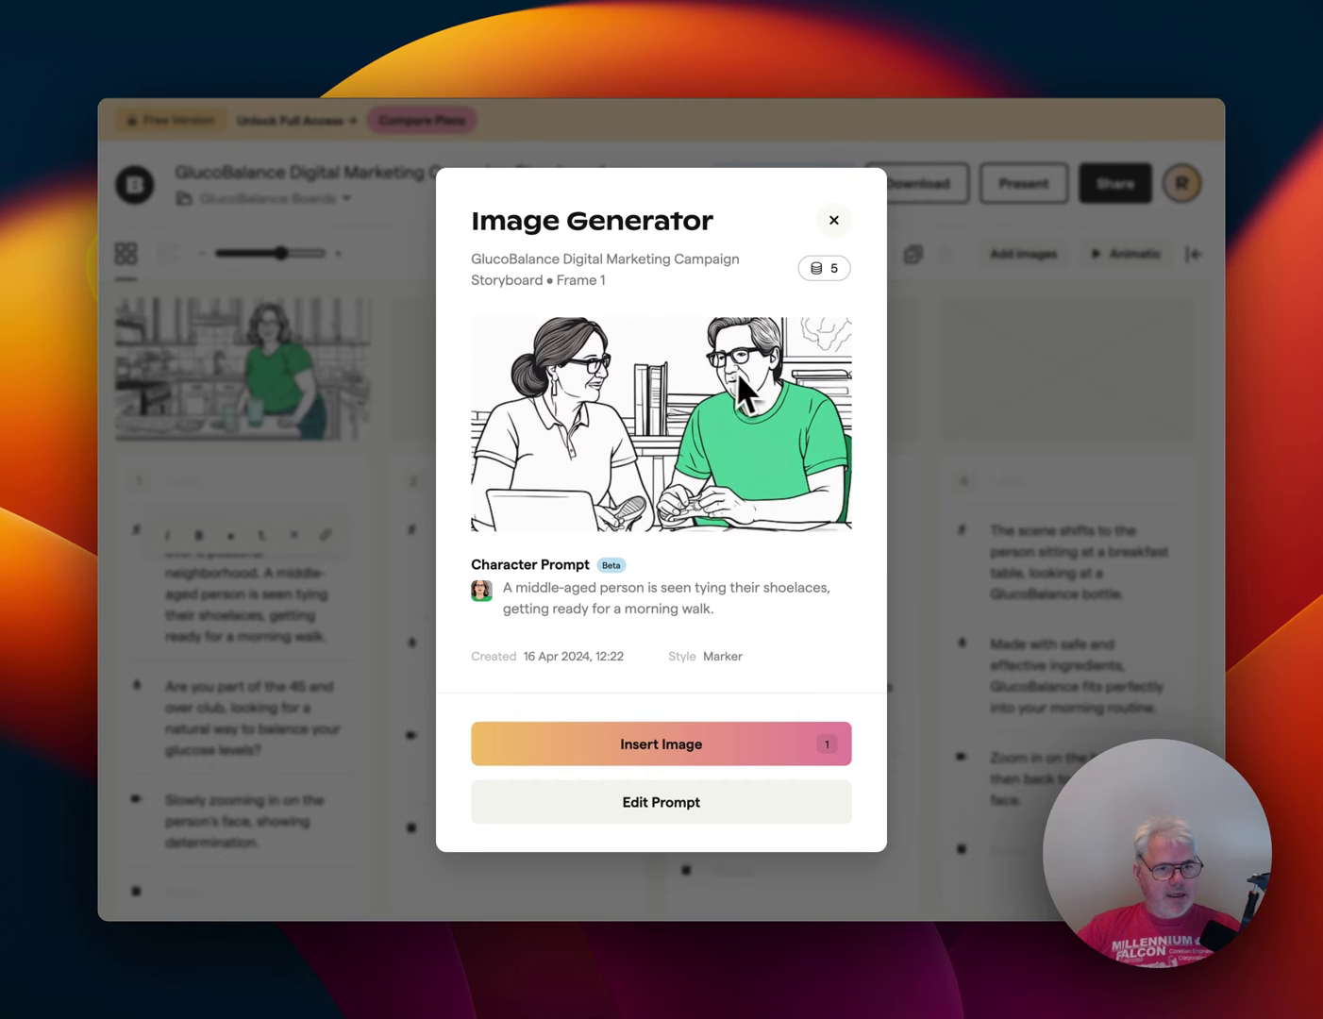
- Rewrite the prompt to 'scene: bedroom, Lisa is sitting at the edge of the…' and generate
click(700, 803)
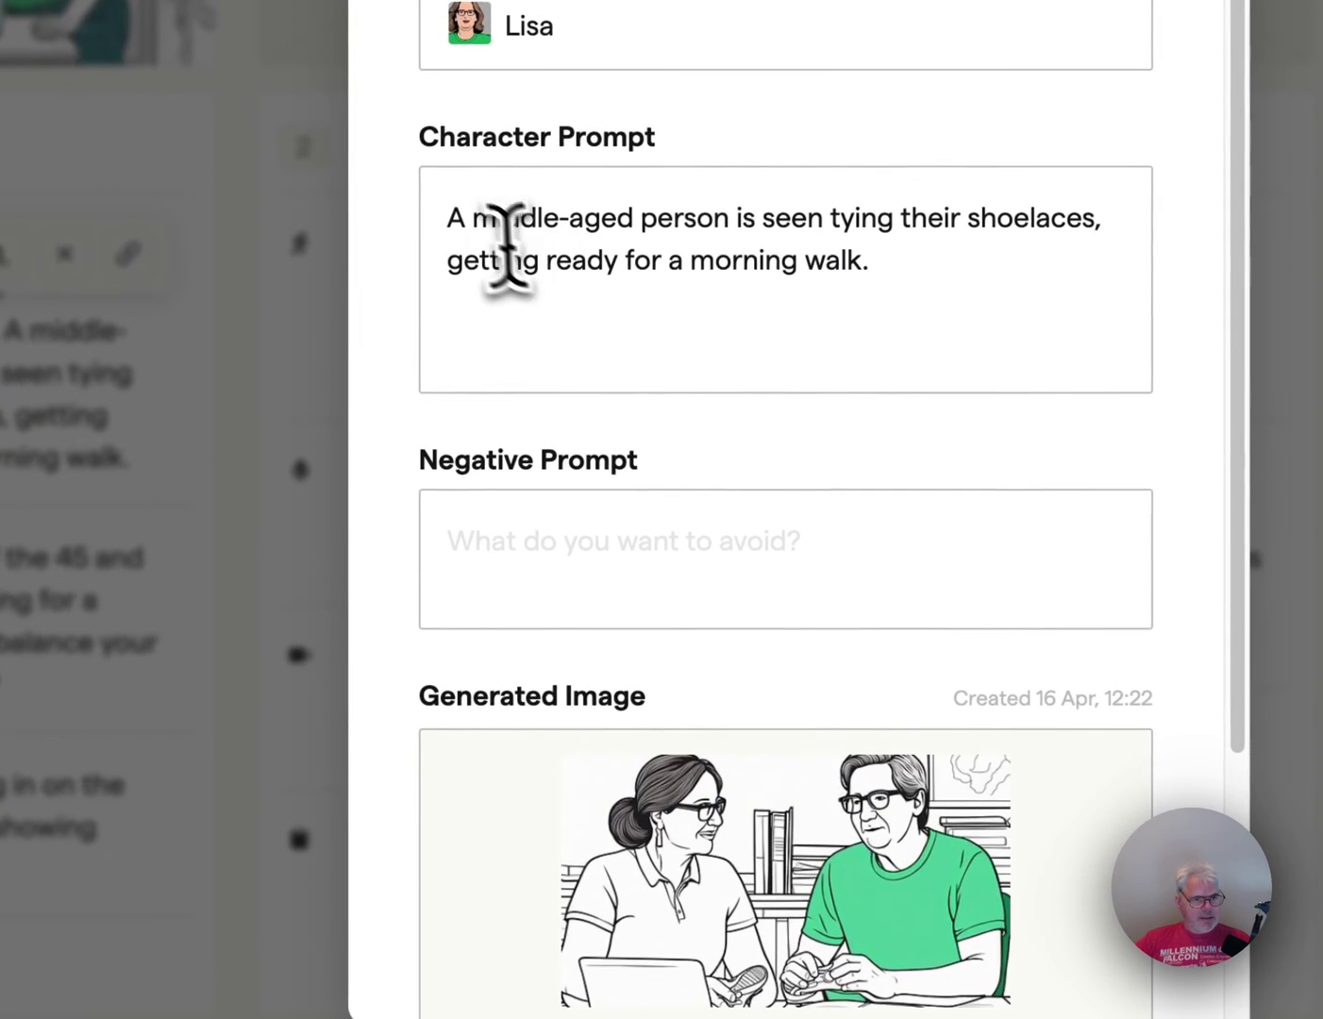
drag(729, 218, 422, 218)
text(Lisa)
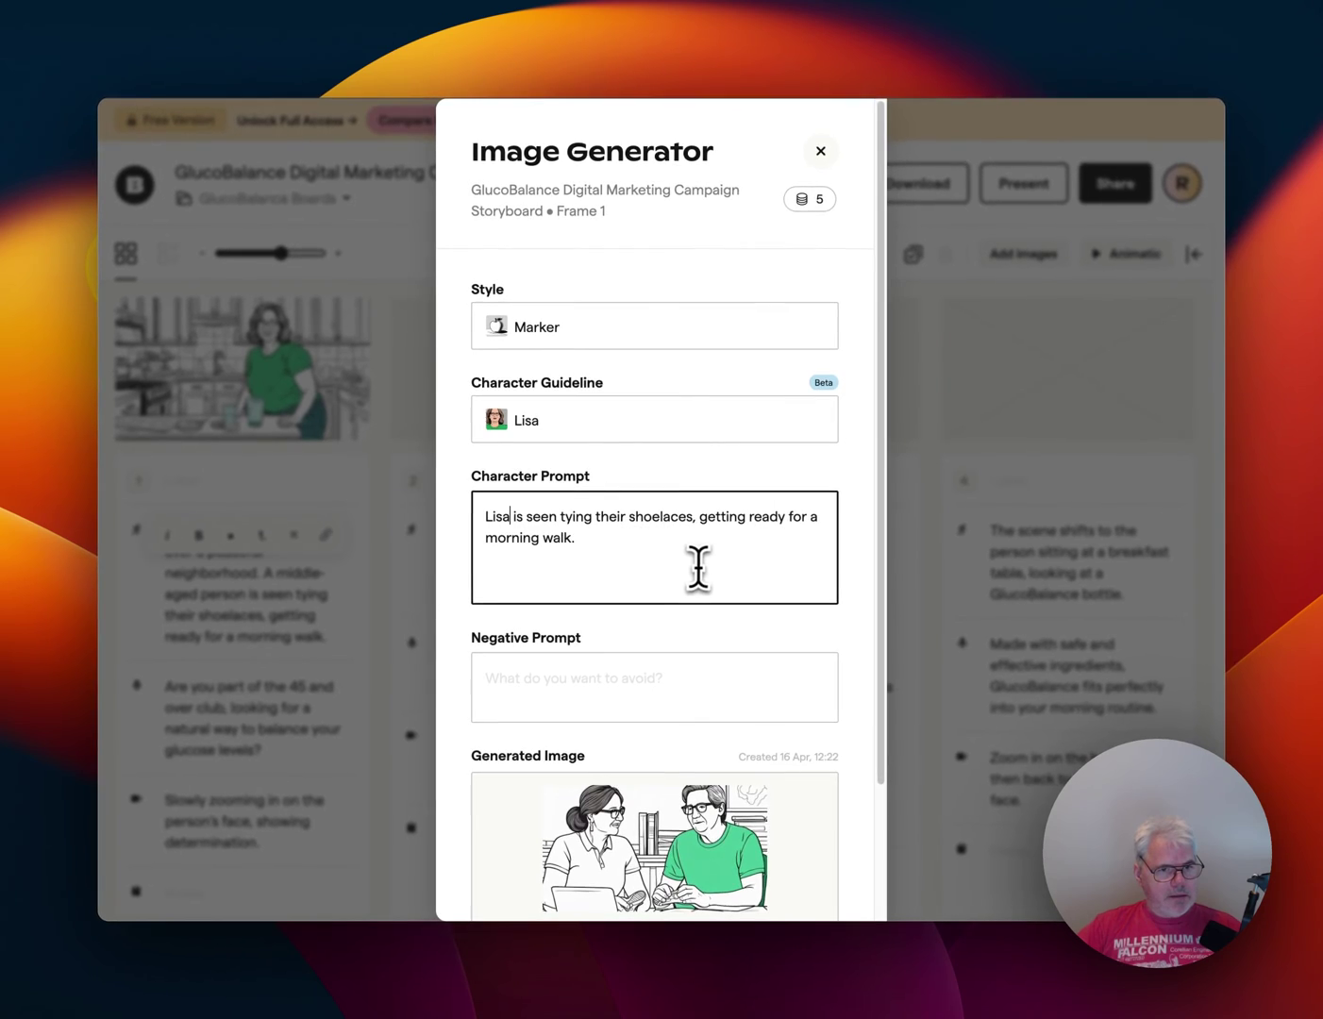
text(scene: bedroom, Lisa is sitting at the edna)
key(BackSpace)
key(BackSpace)
text(ge)
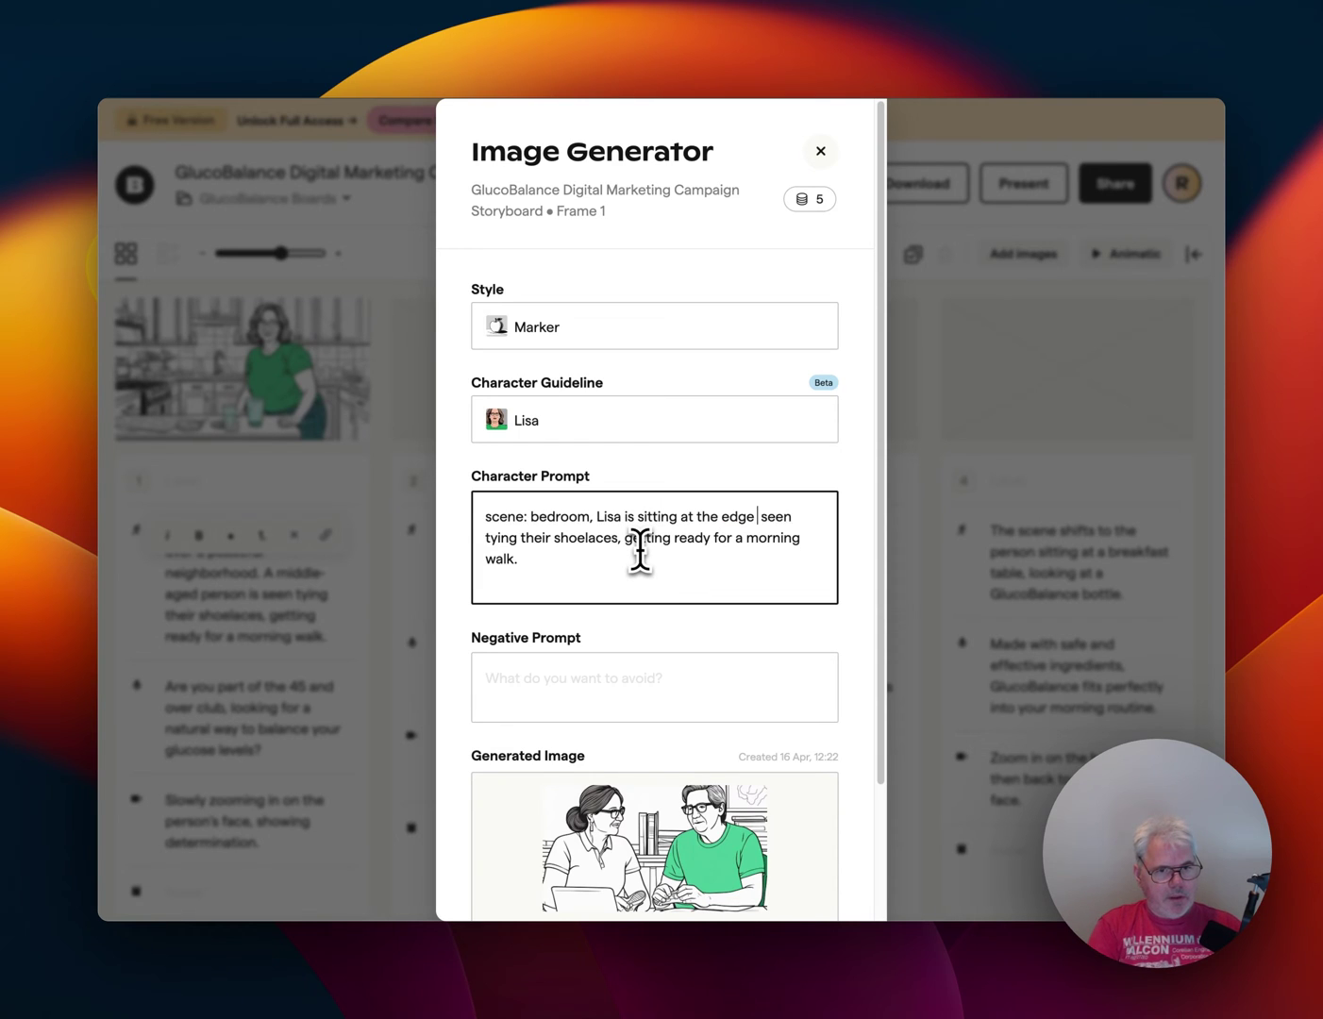
text( of the bed)
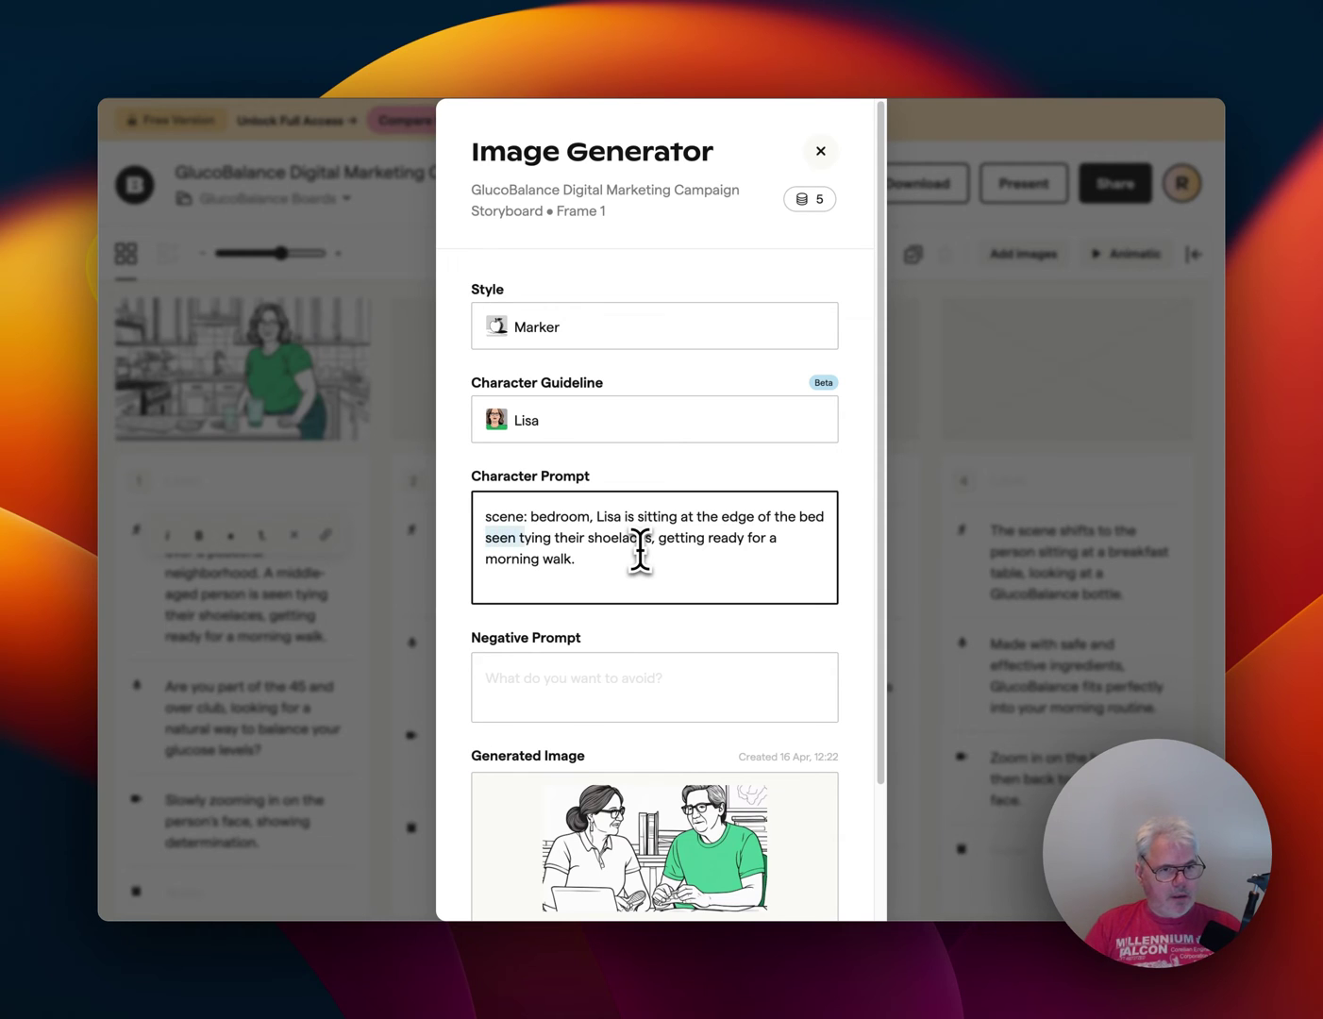
key(BackSpace)
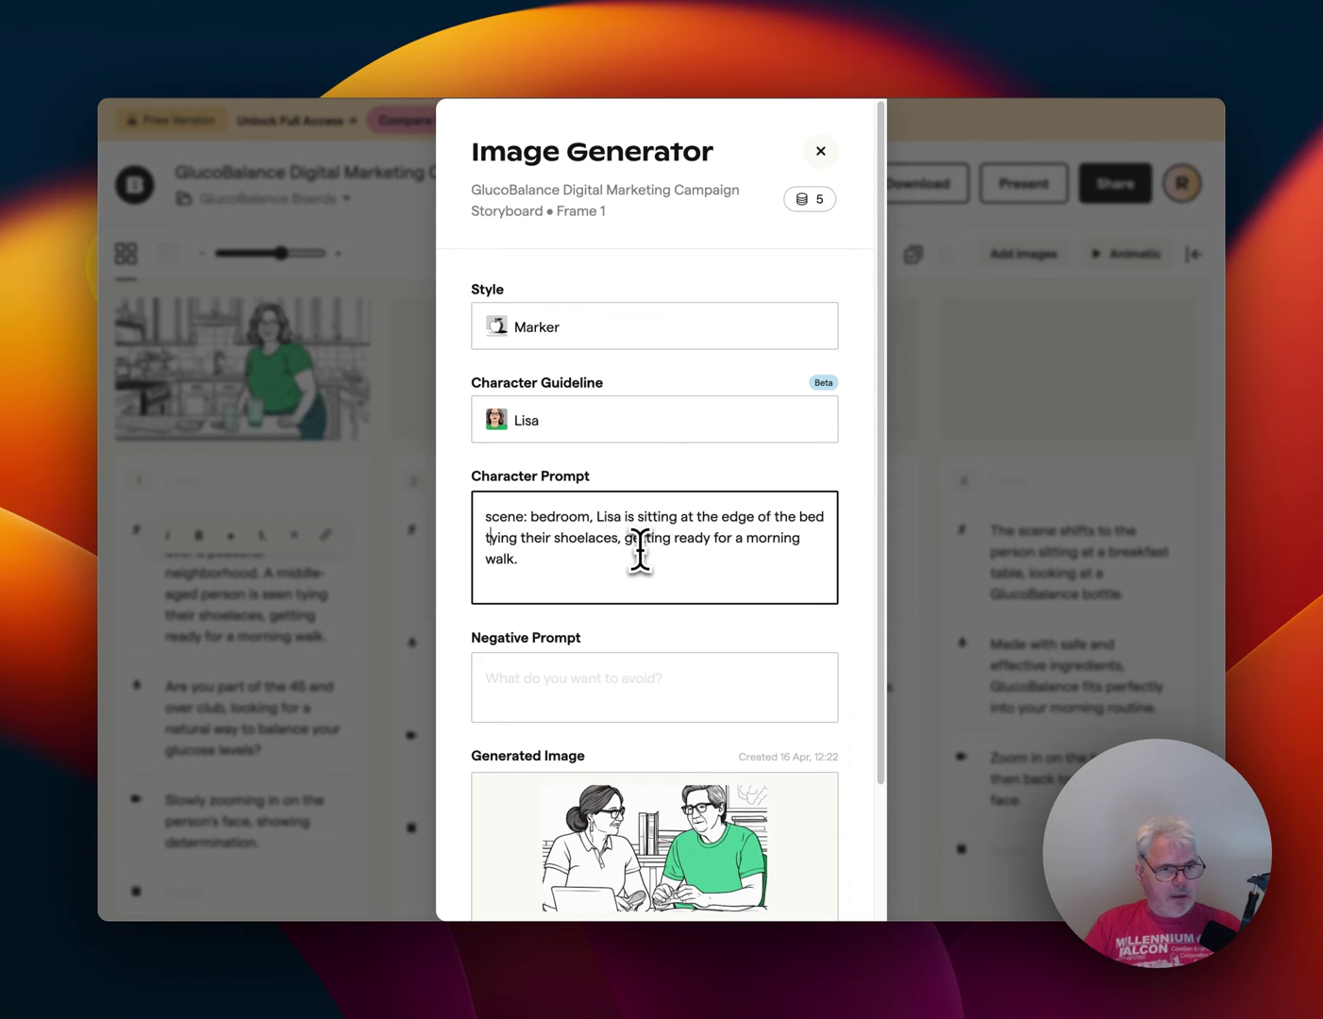
scroll(639, 552, down, 3)
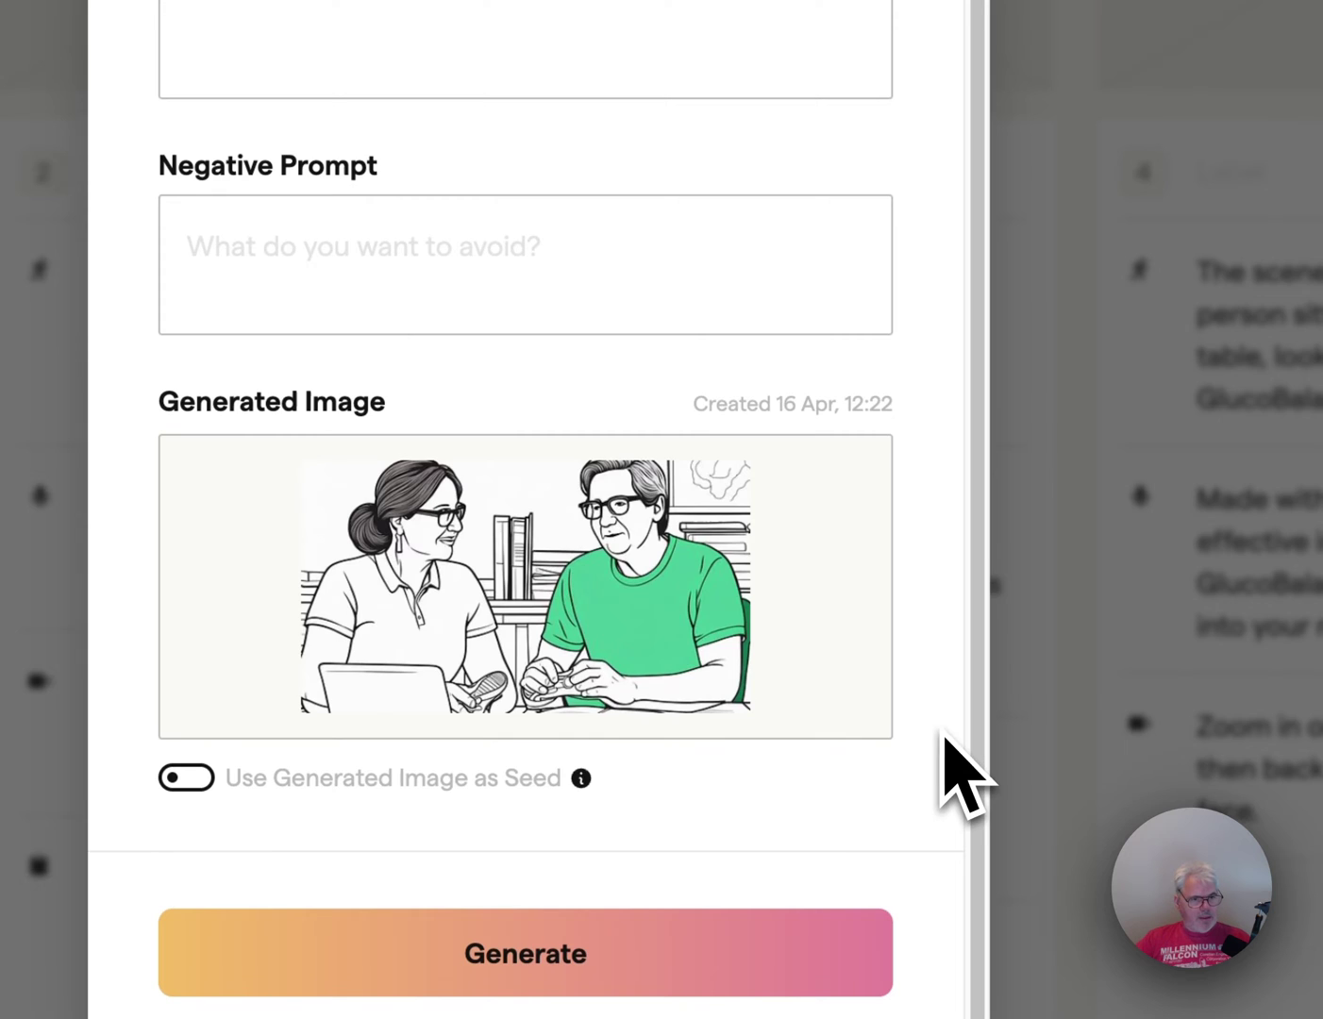
click(724, 528)
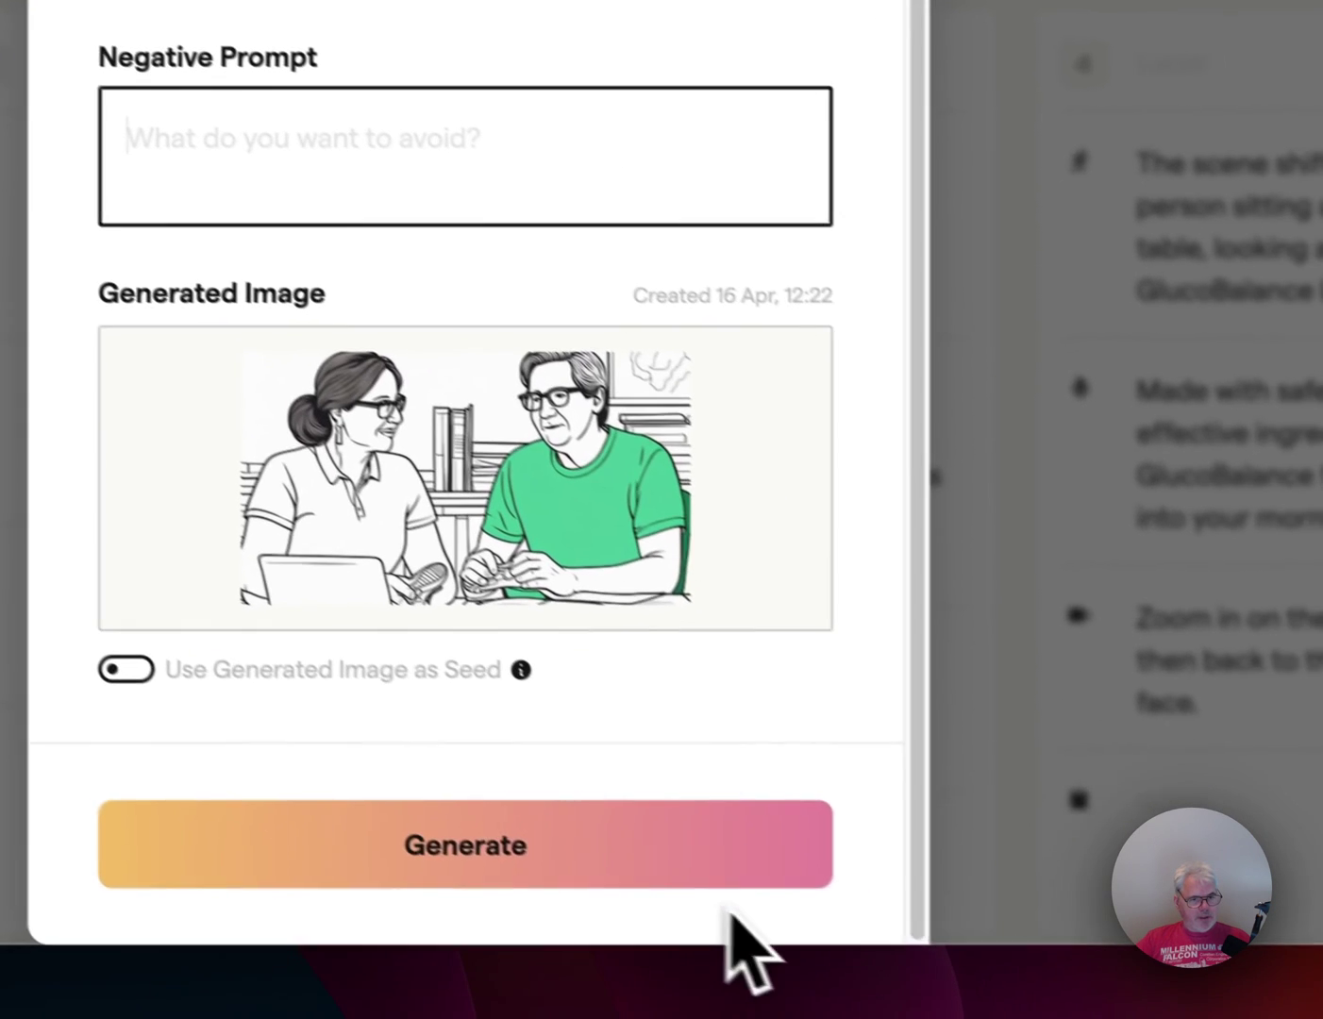
click(907, 970)
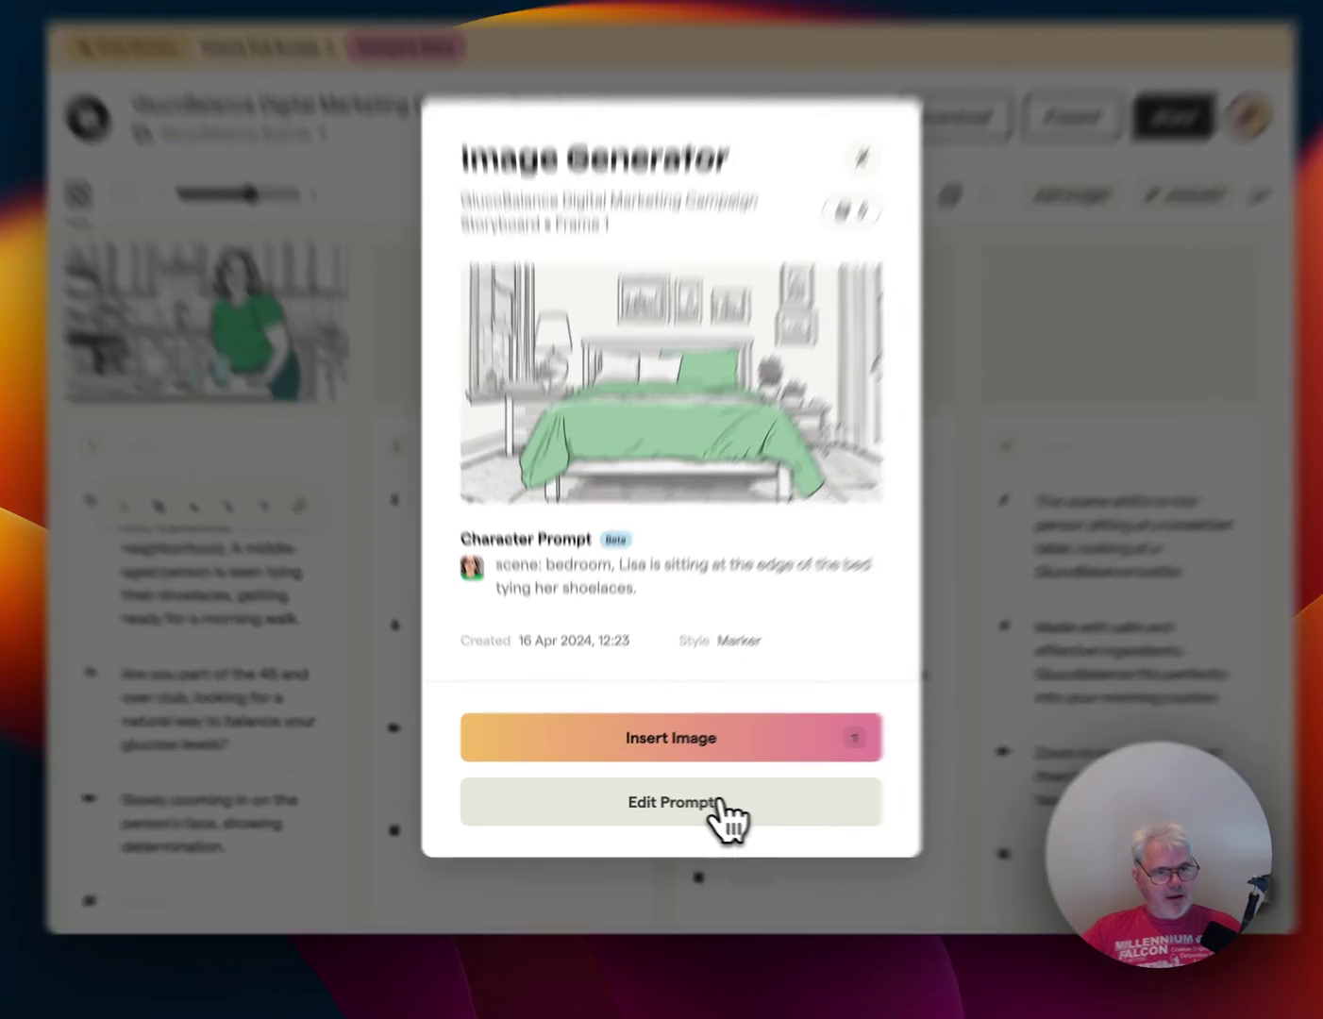
- Reword the prompt without the scene label, adding 'where we see', and generate again
click(711, 814)
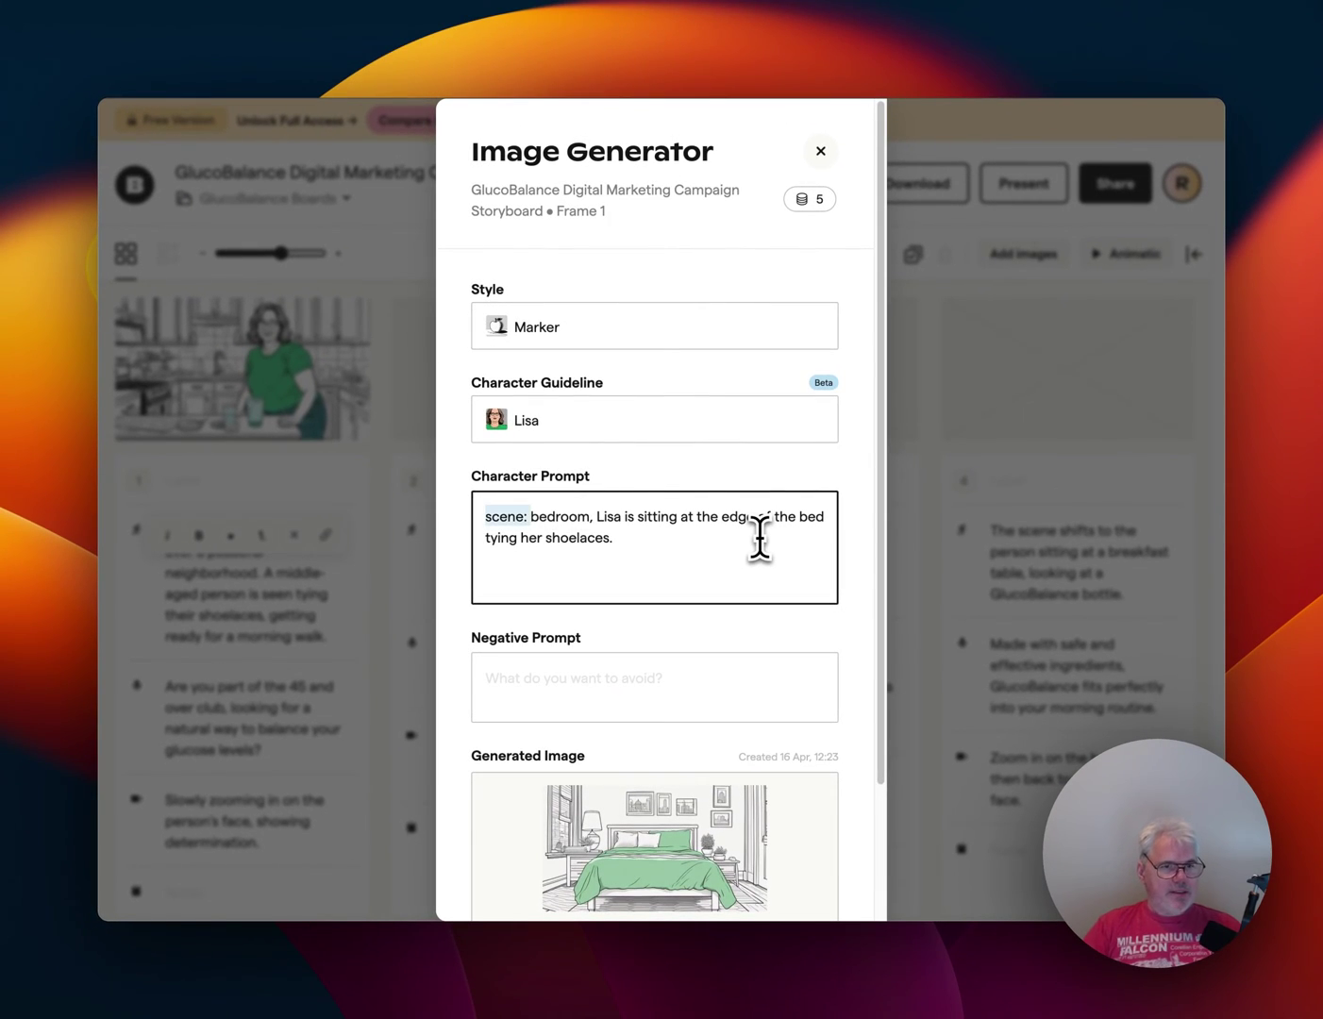
key(BackSpace)
click(551, 516)
key(BackSpace)
key(BackSpace)
text(where w)
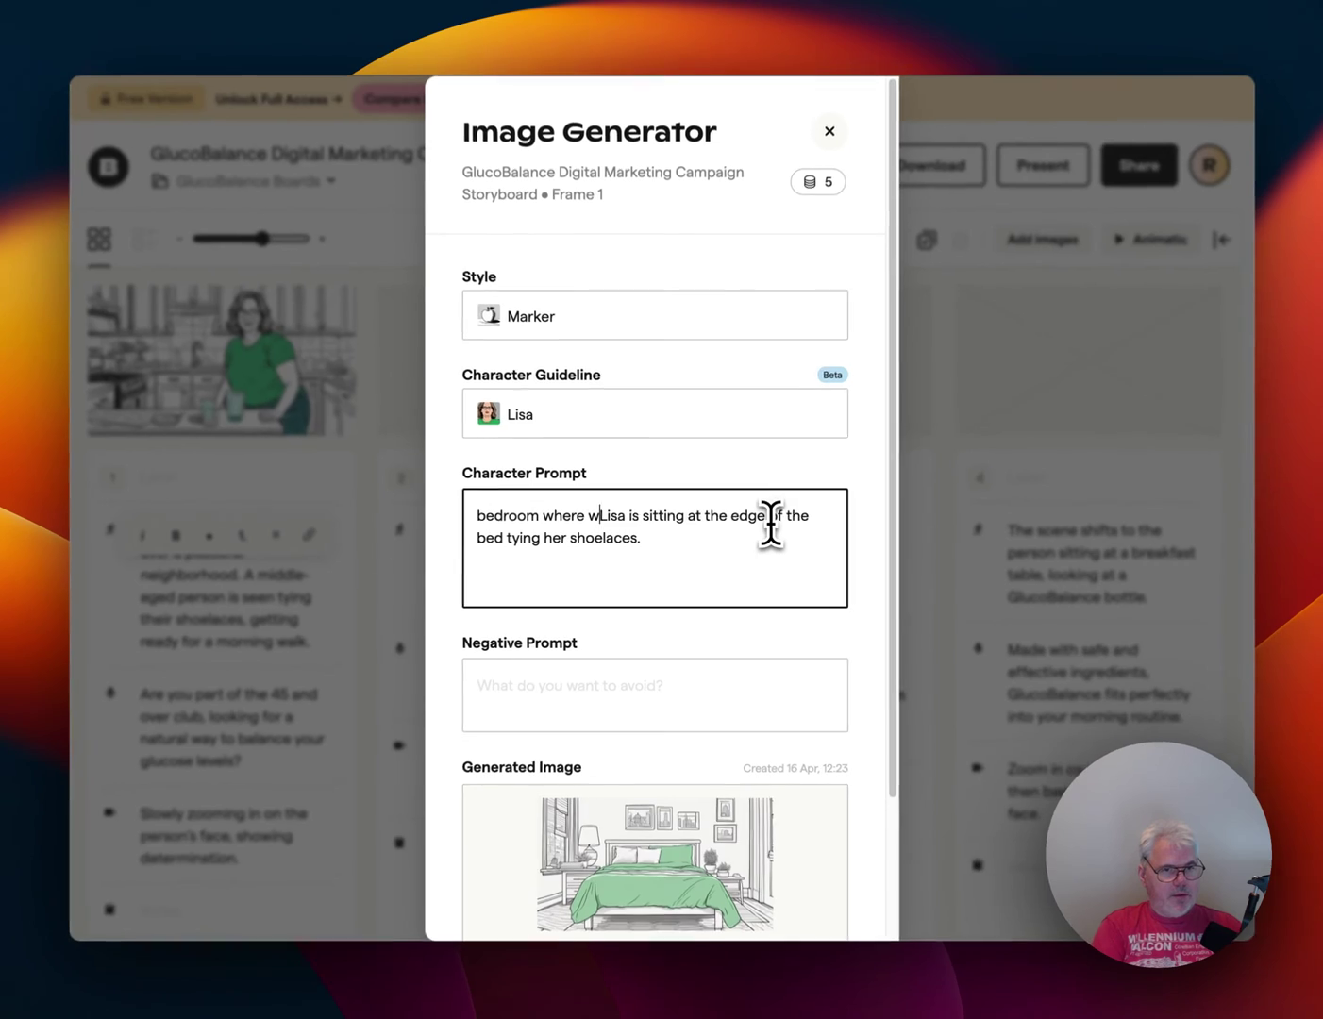
text(e ssee)
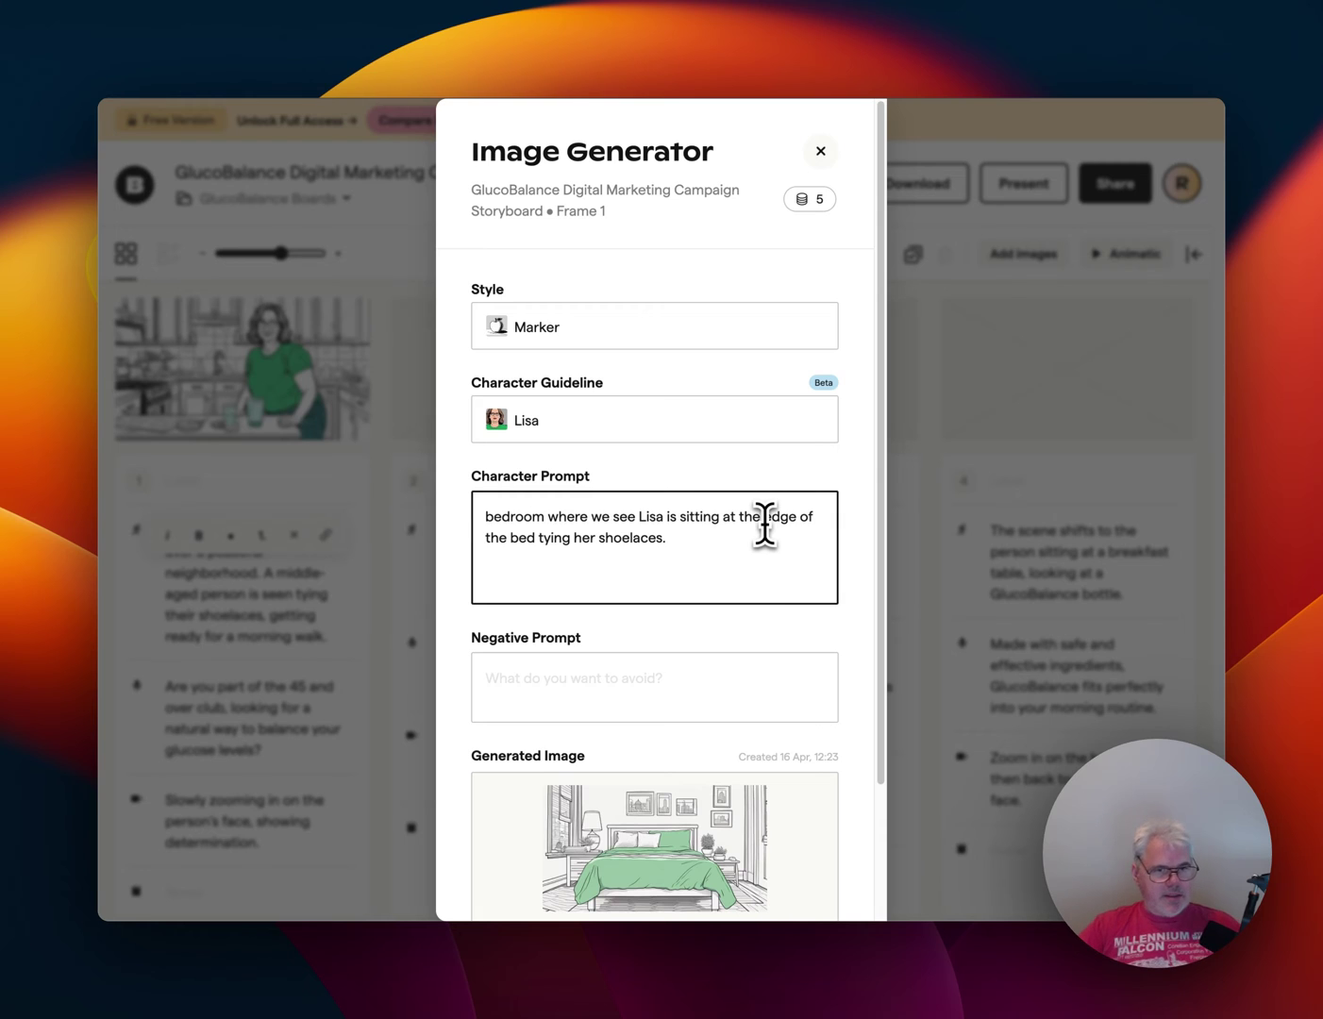
scroll(760, 660, down, 4)
click(757, 870)
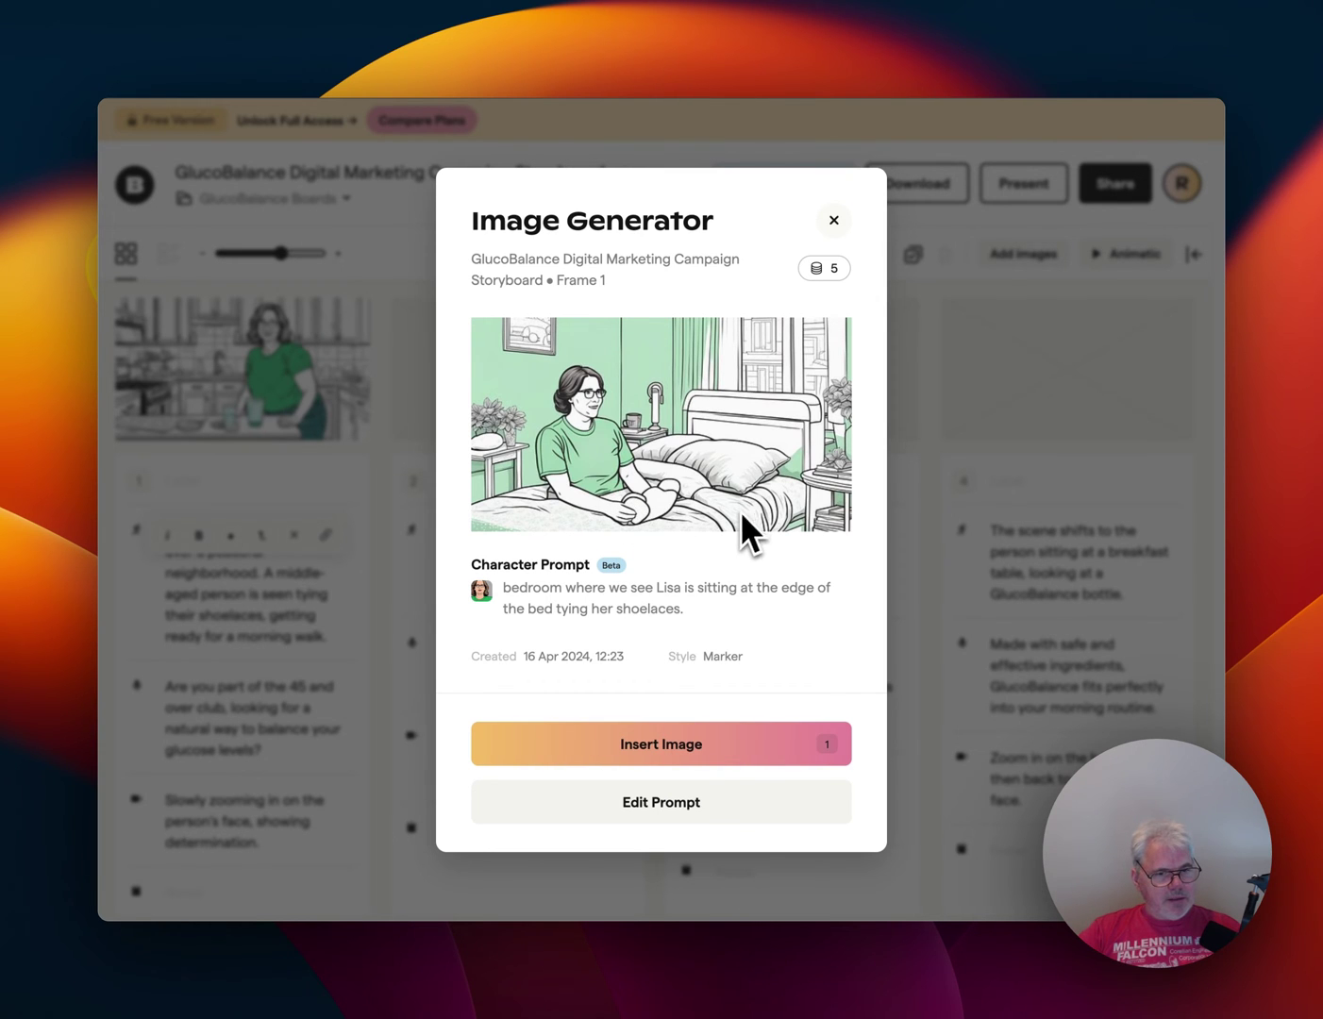
- Regenerate the bedroom image and insert Lisa sitting on her bed into frame 1
click(717, 802)
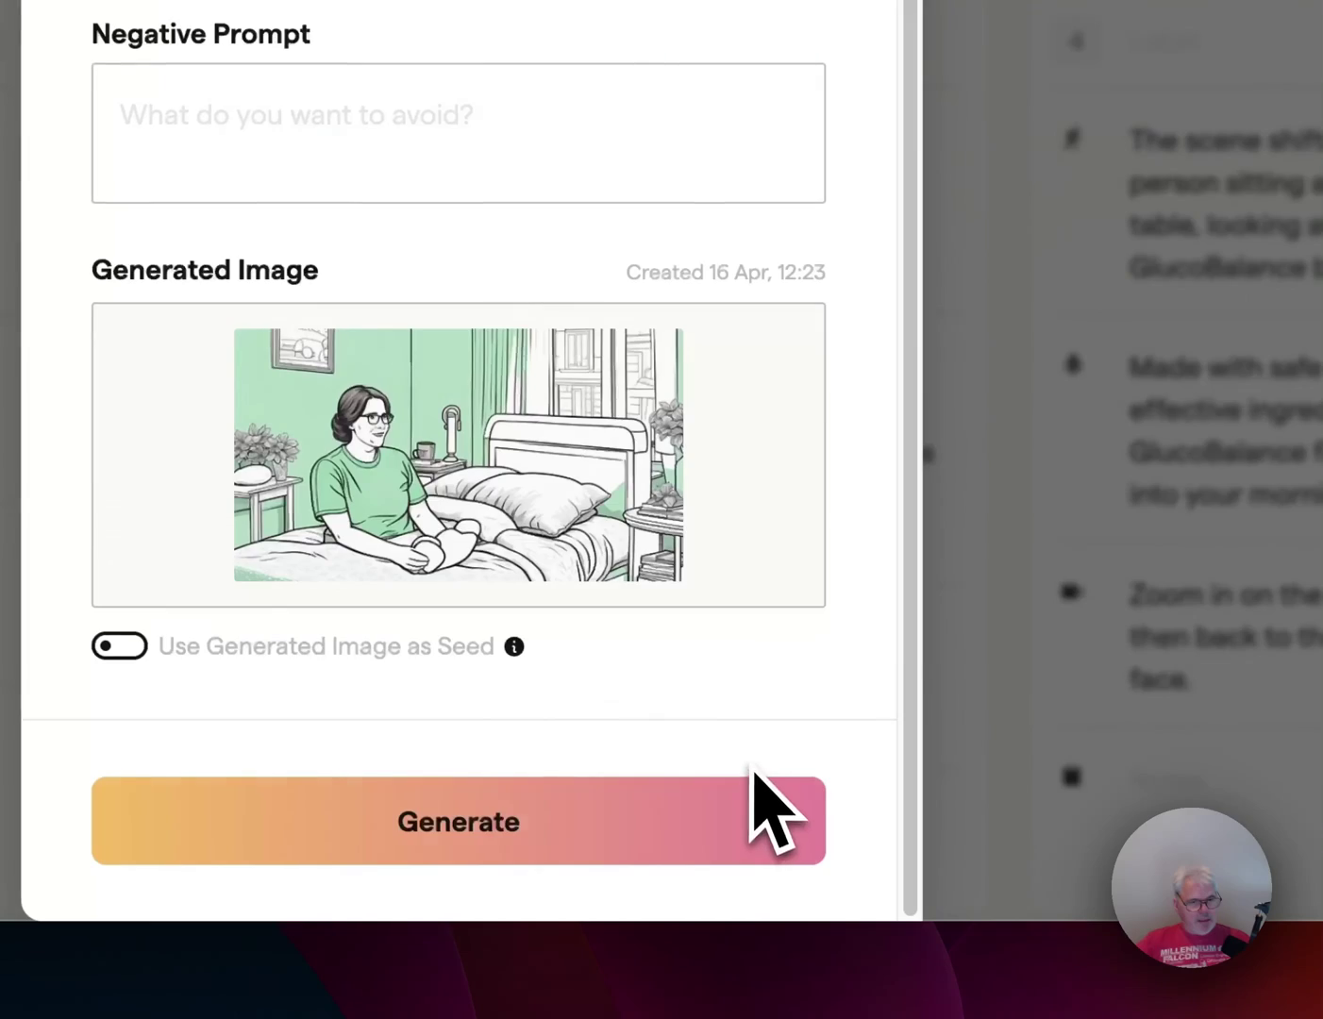
click(801, 849)
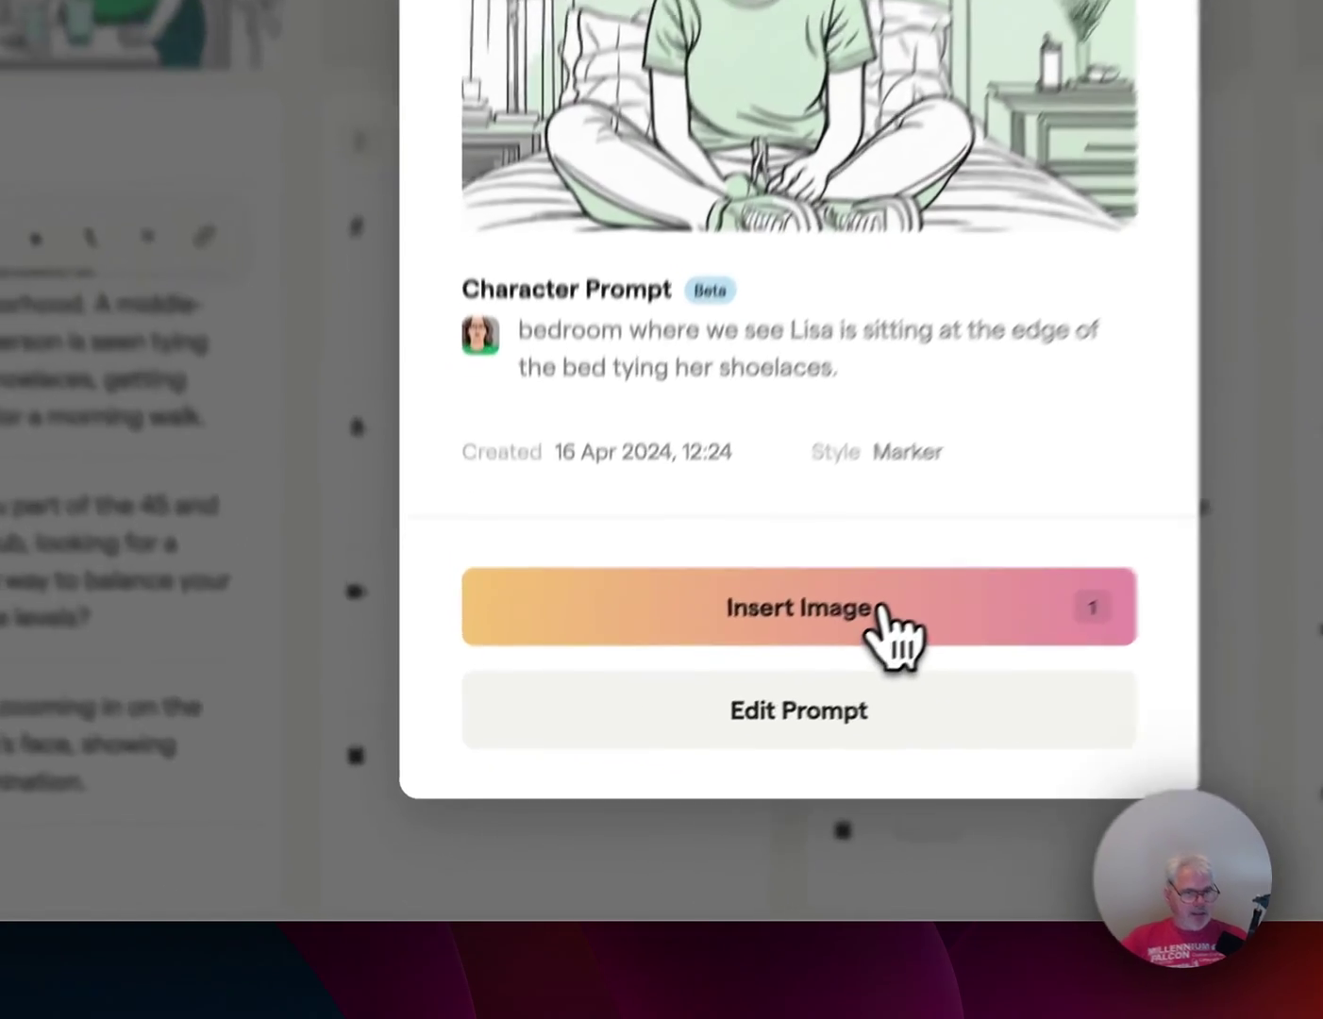
click(711, 744)
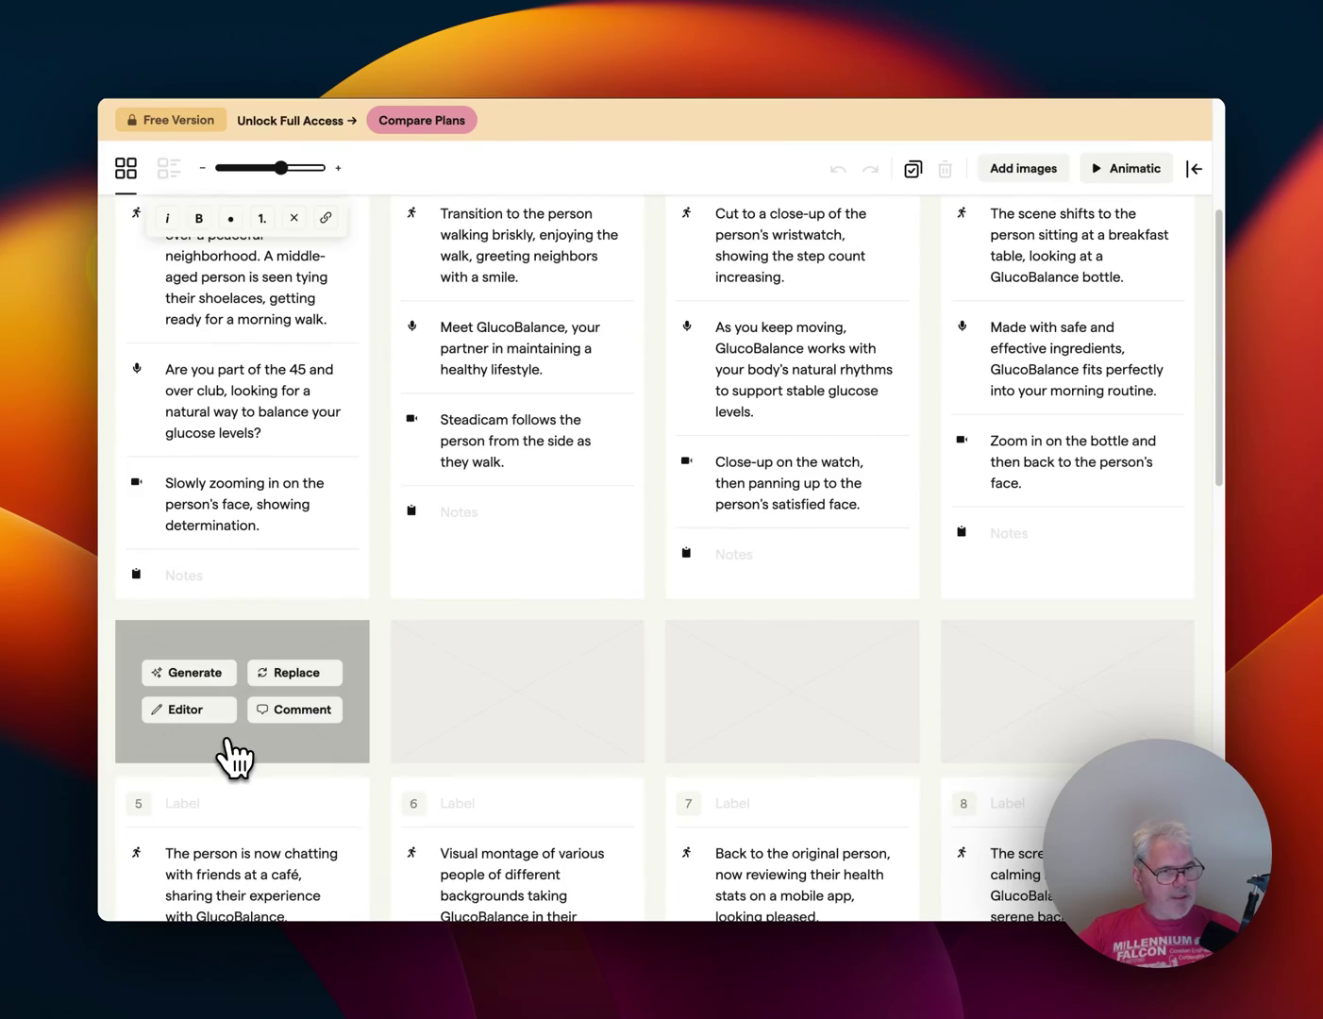
scroll(233, 754, up, 4)
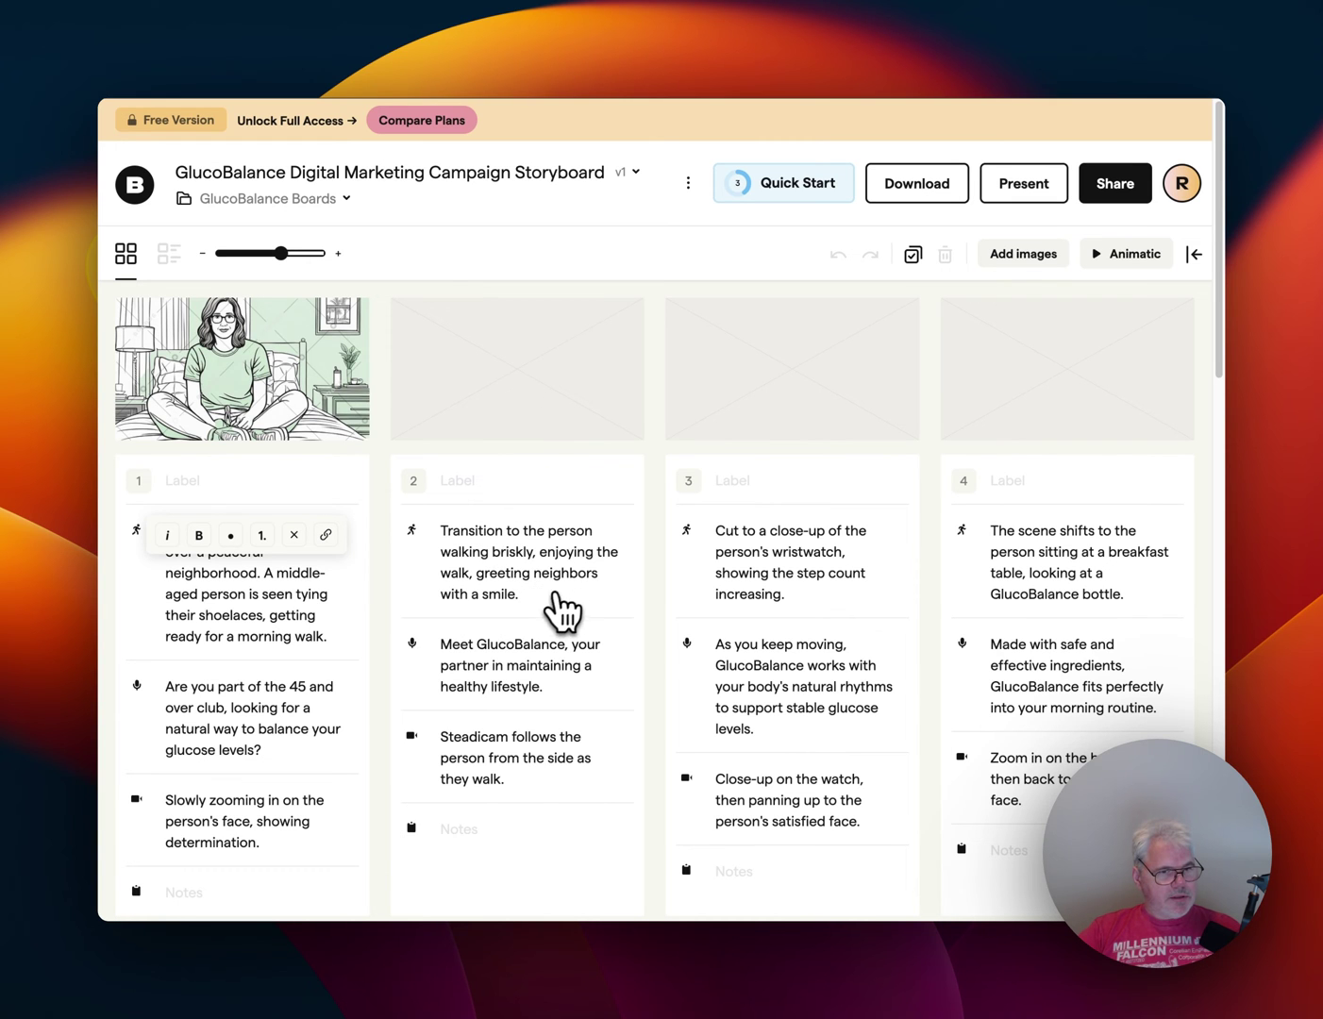
mouse_move(458, 396)
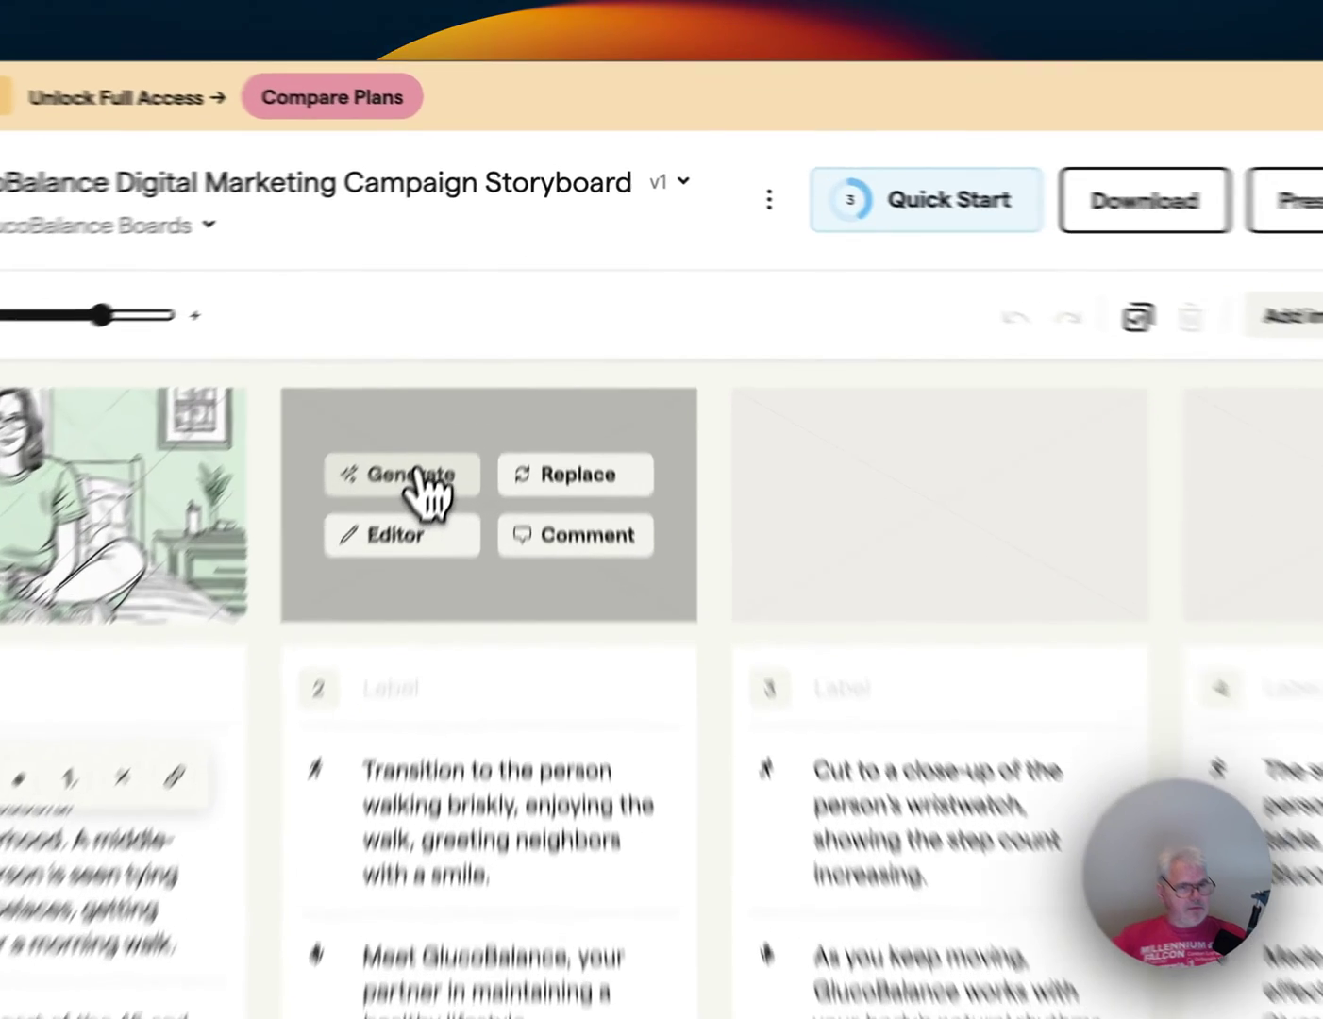
click(465, 351)
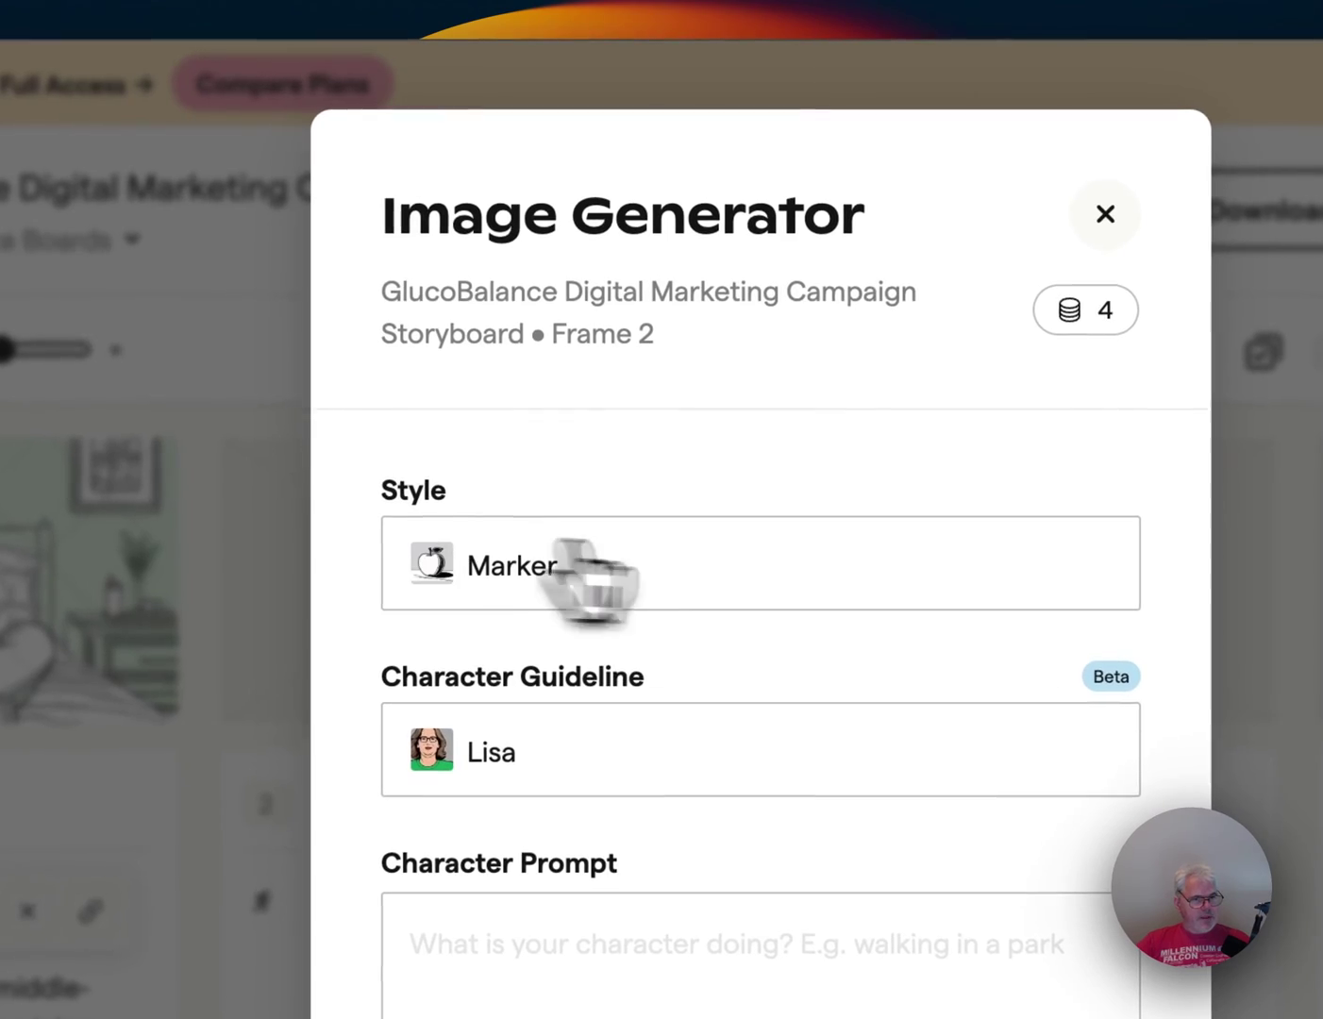
click(734, 573)
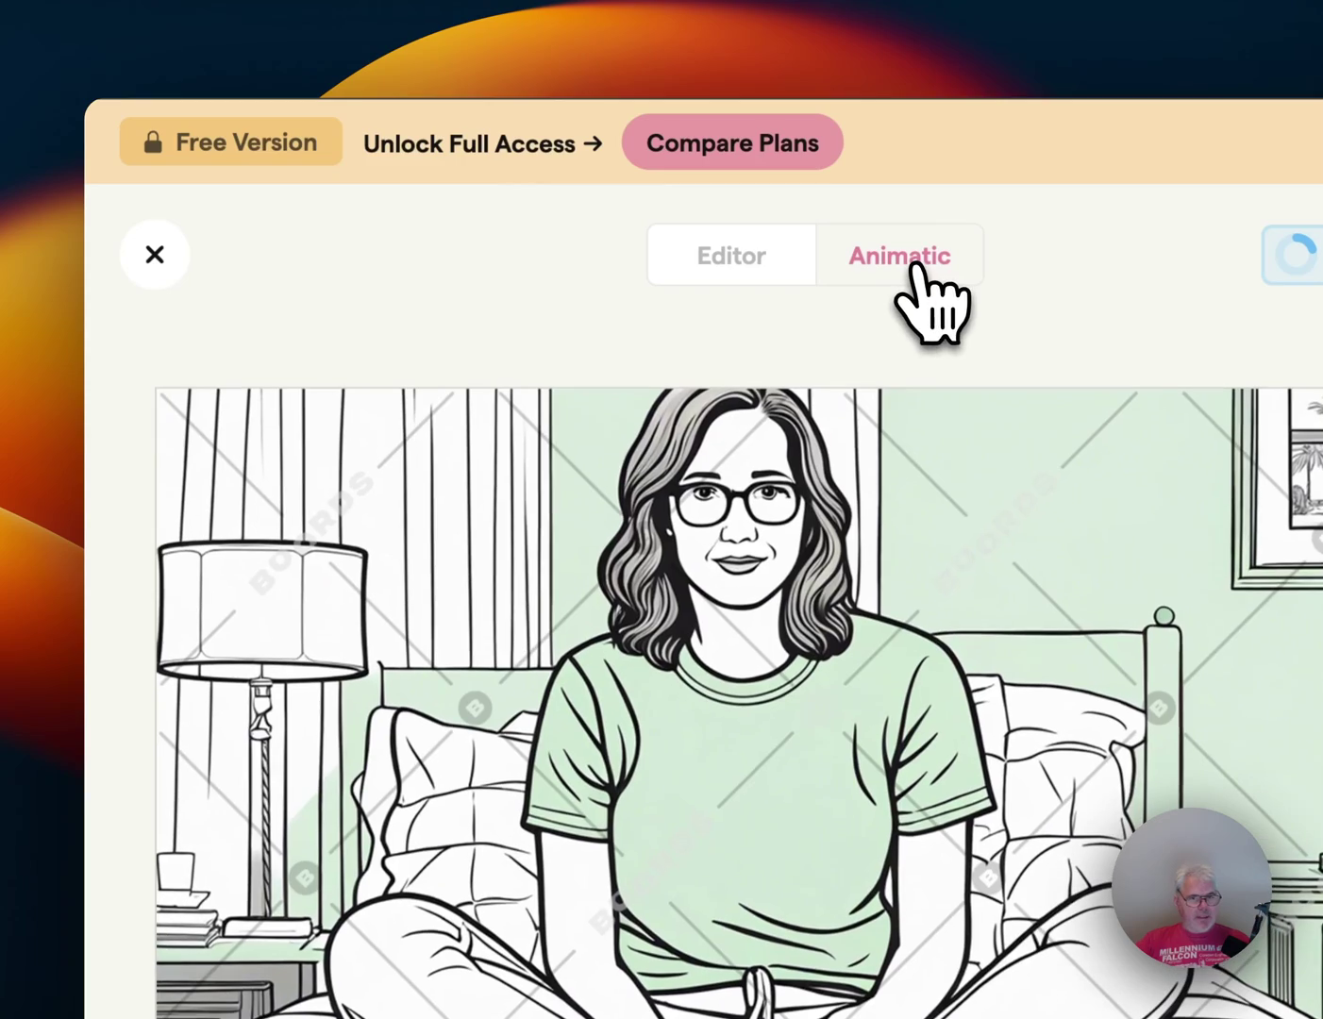
click(510, 179)
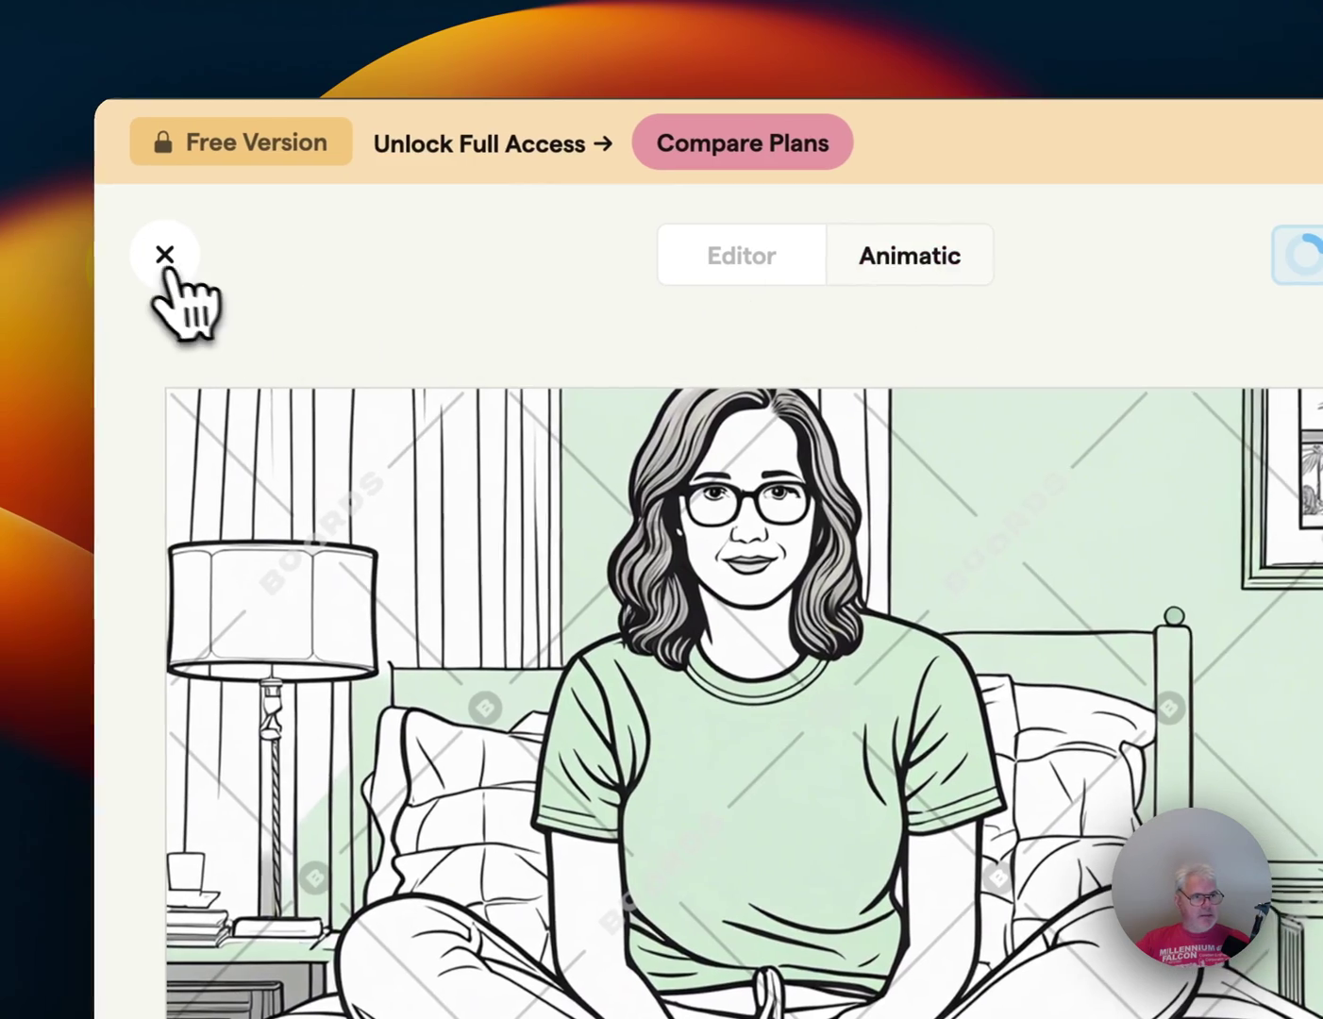
click(133, 175)
scroll(165, 284, down, 3)
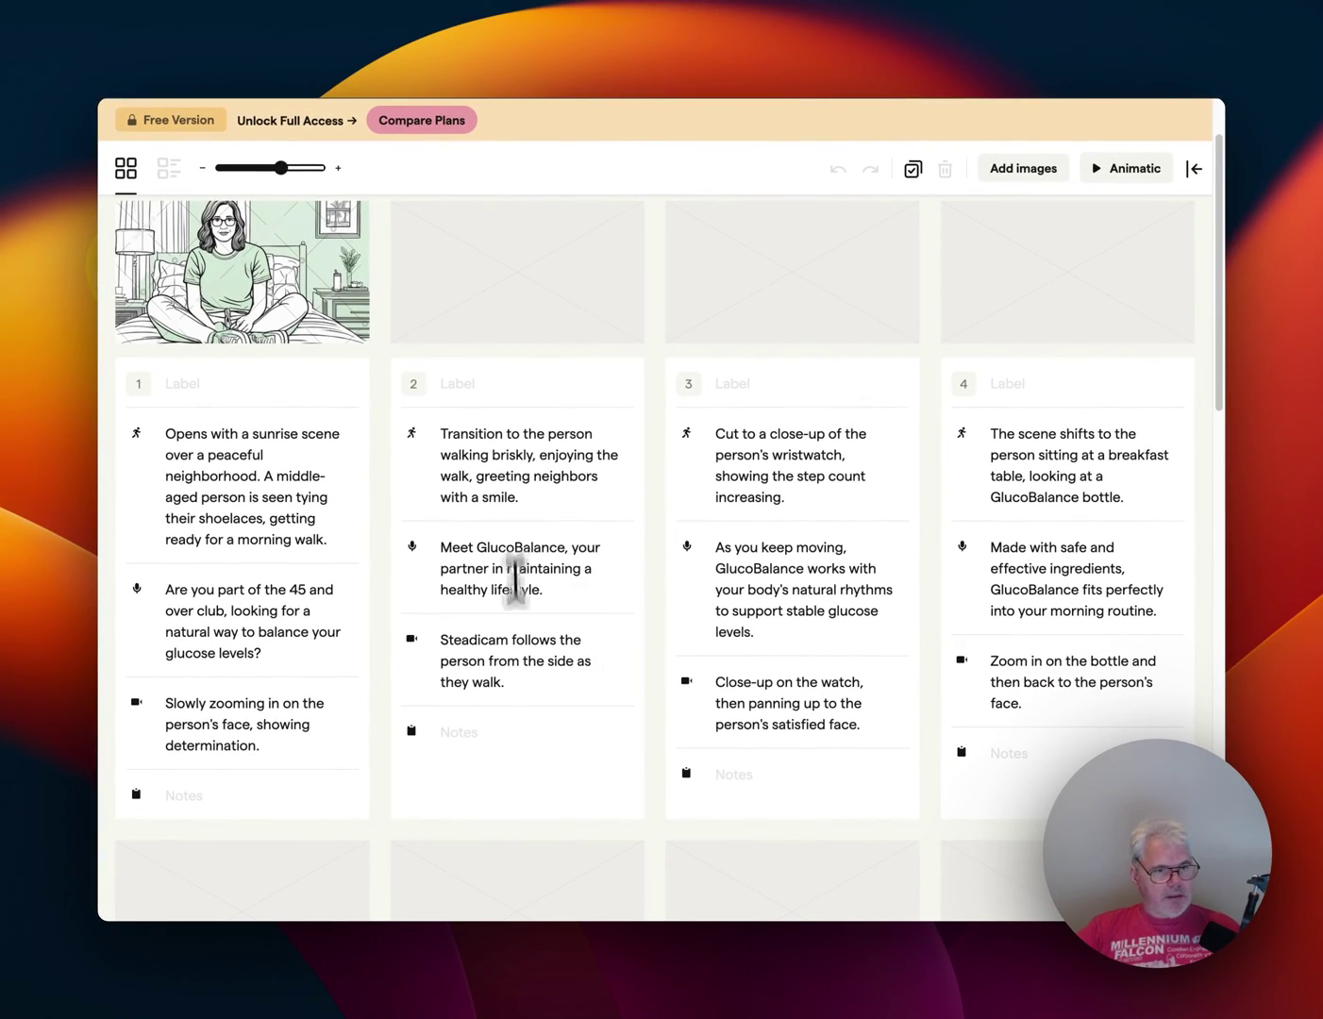
- Generate frame 2's image from its action text with Lisa as character, then start frame 3's
triple_click(517, 488)
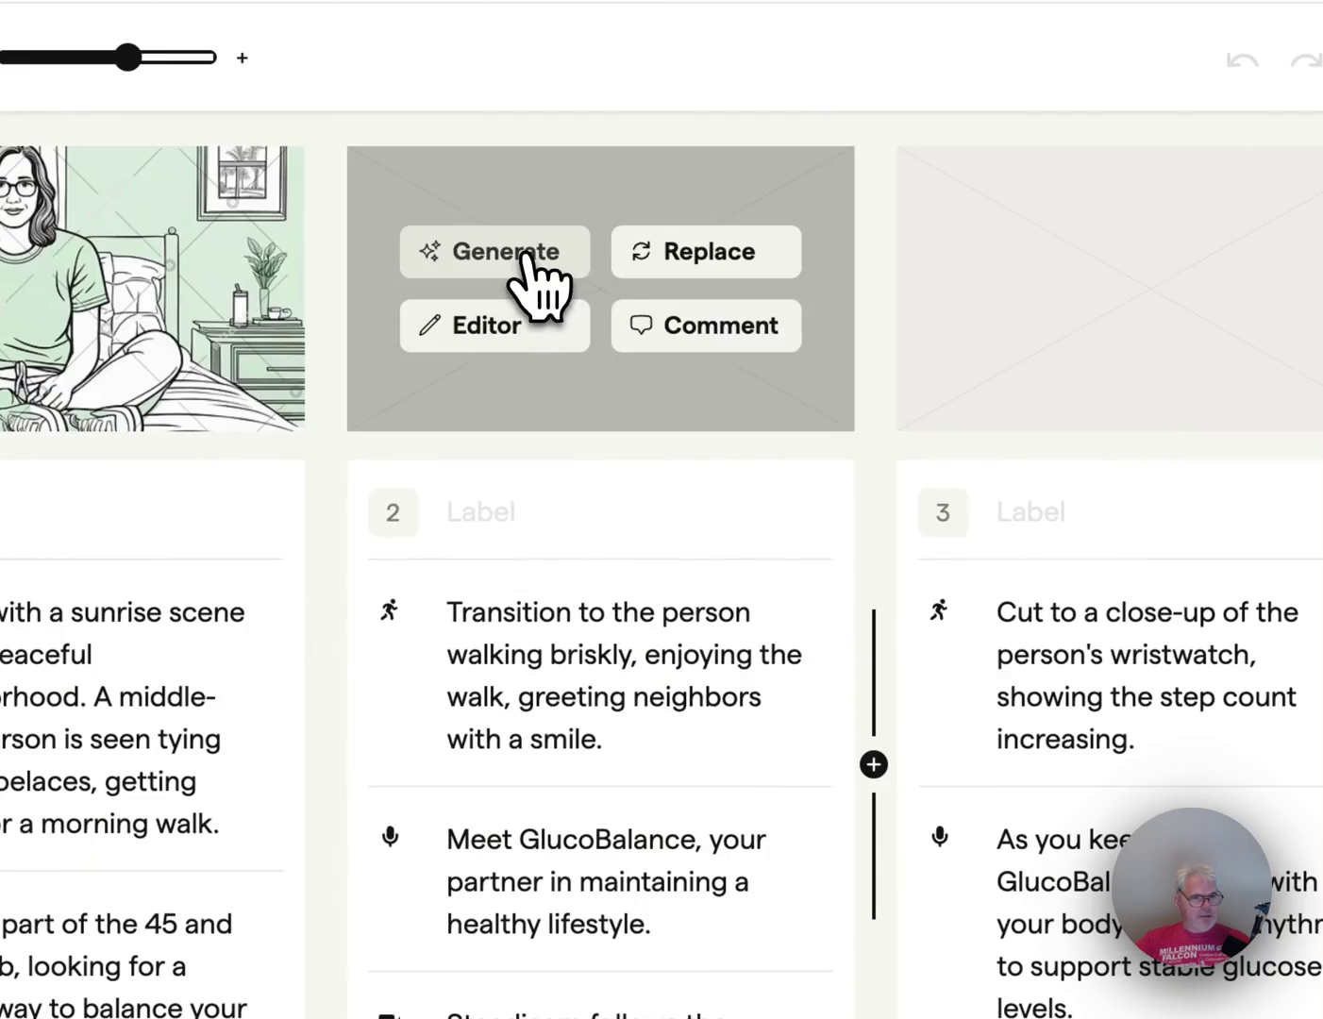
click(528, 265)
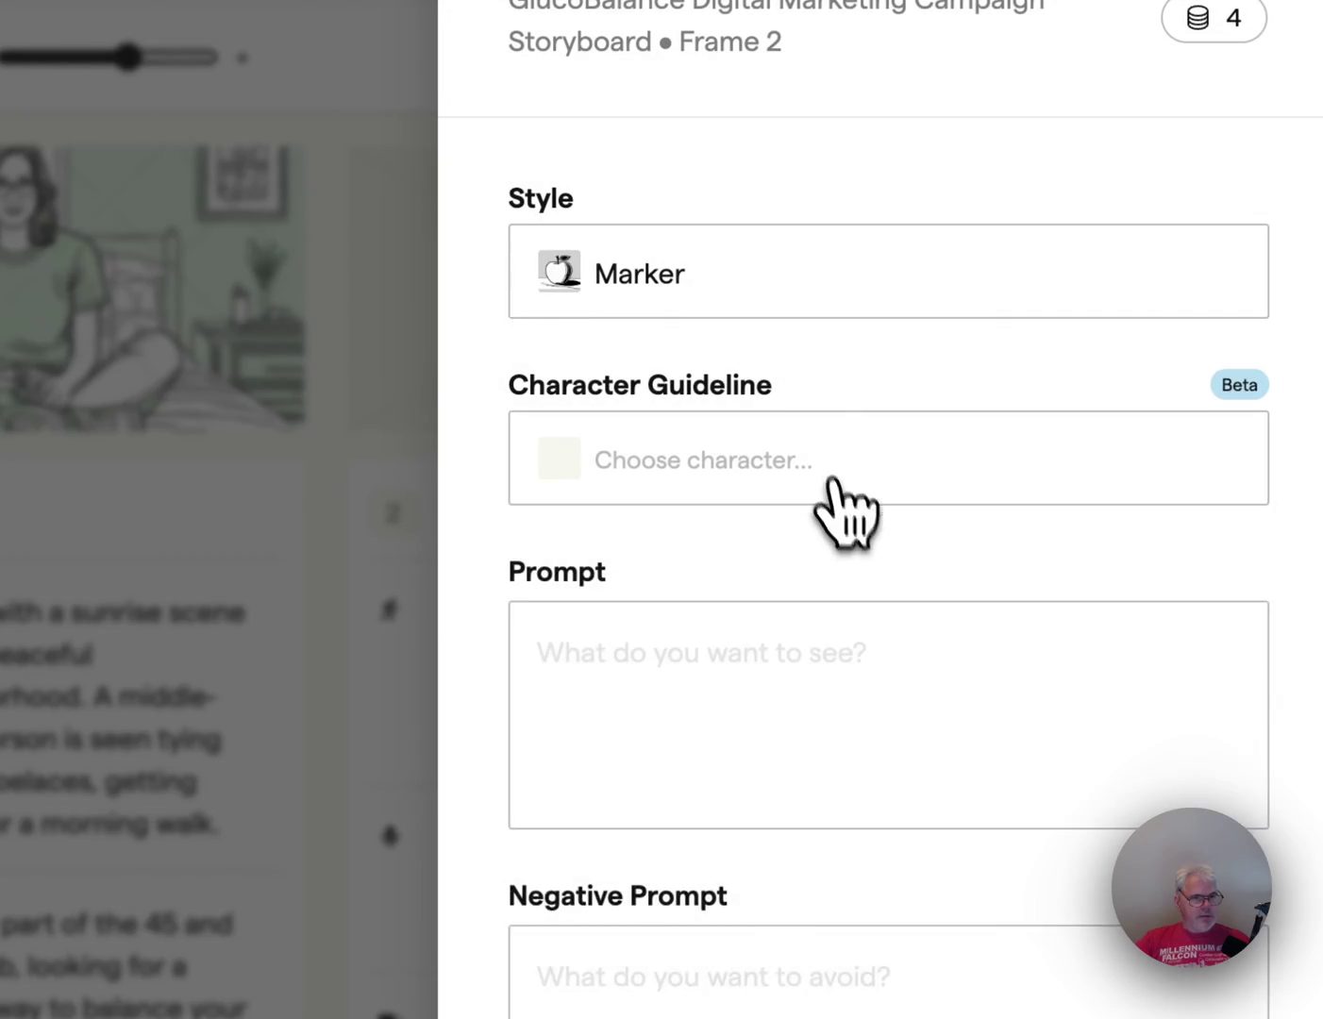
click(818, 464)
click(699, 717)
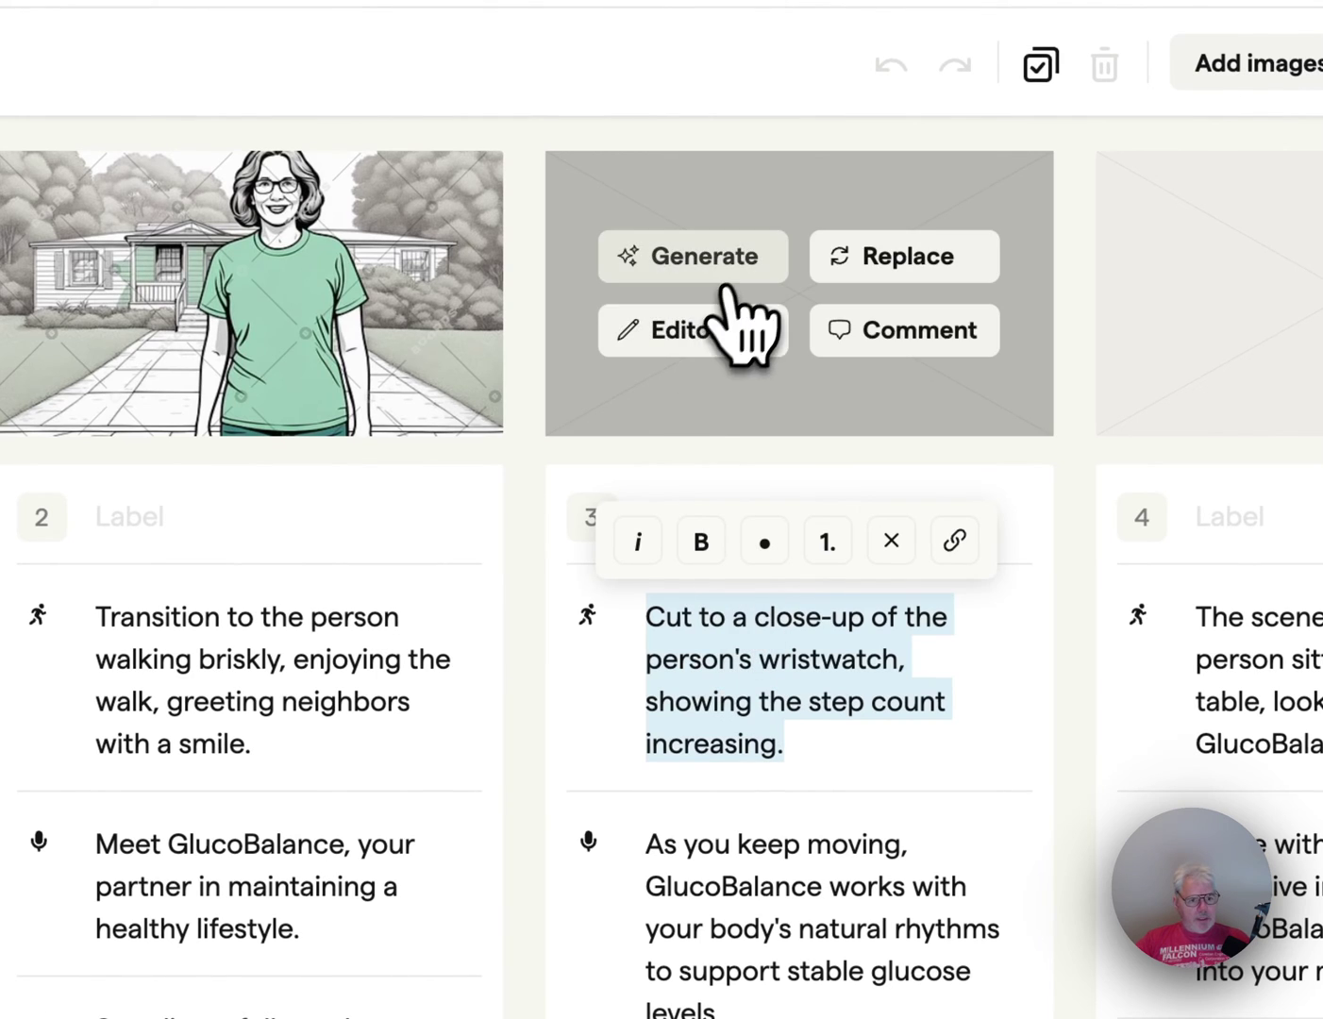
click(731, 283)
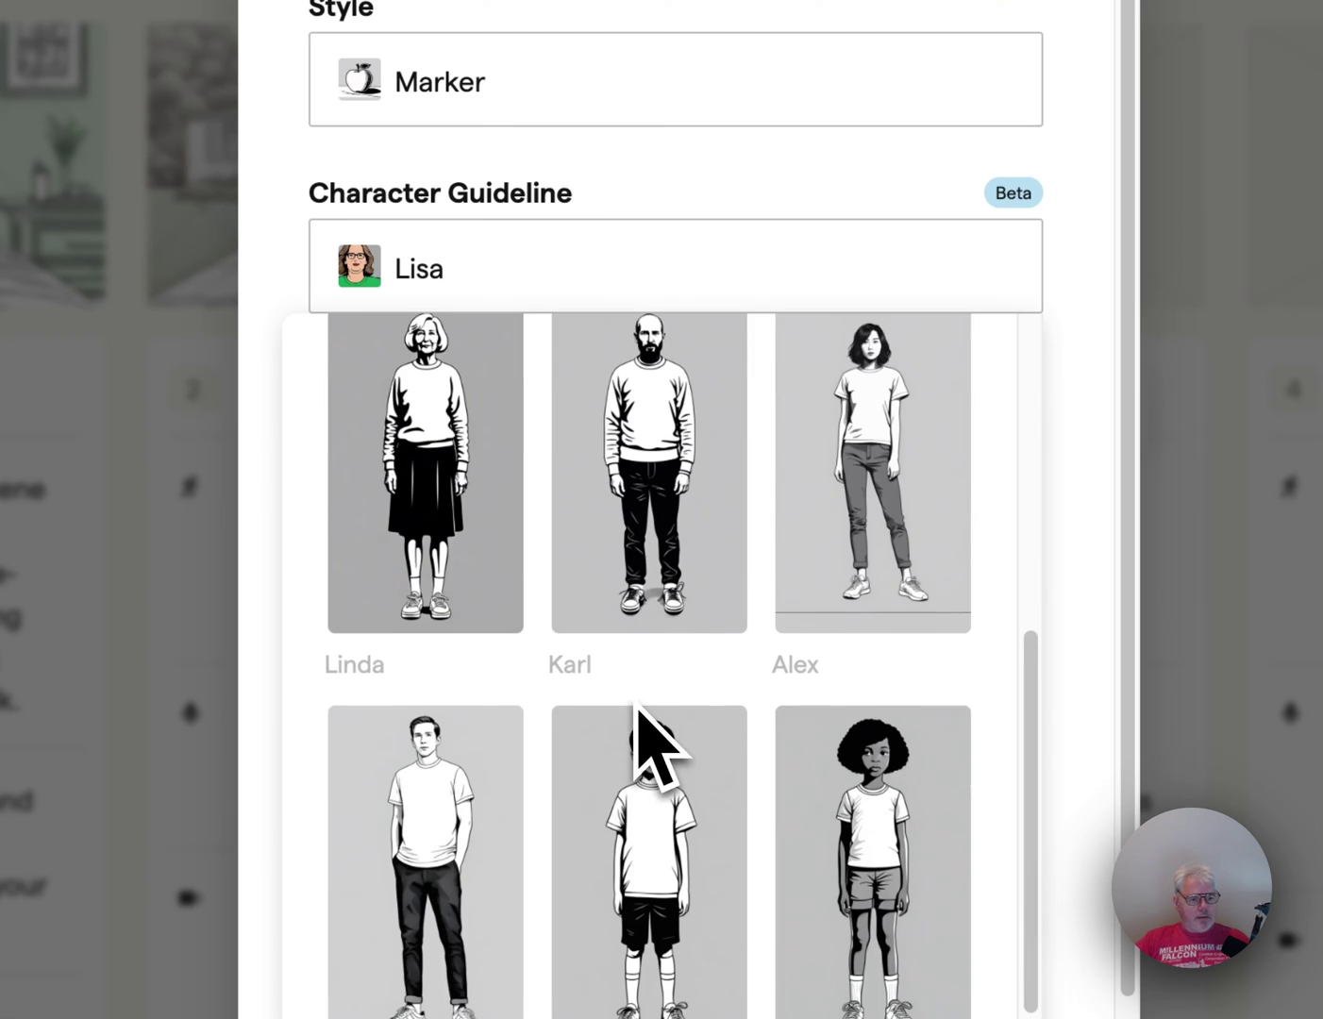
- Remove Lisa as the character guideline for frame 3's wristwatch image
scroll(623, 755, down, 1)
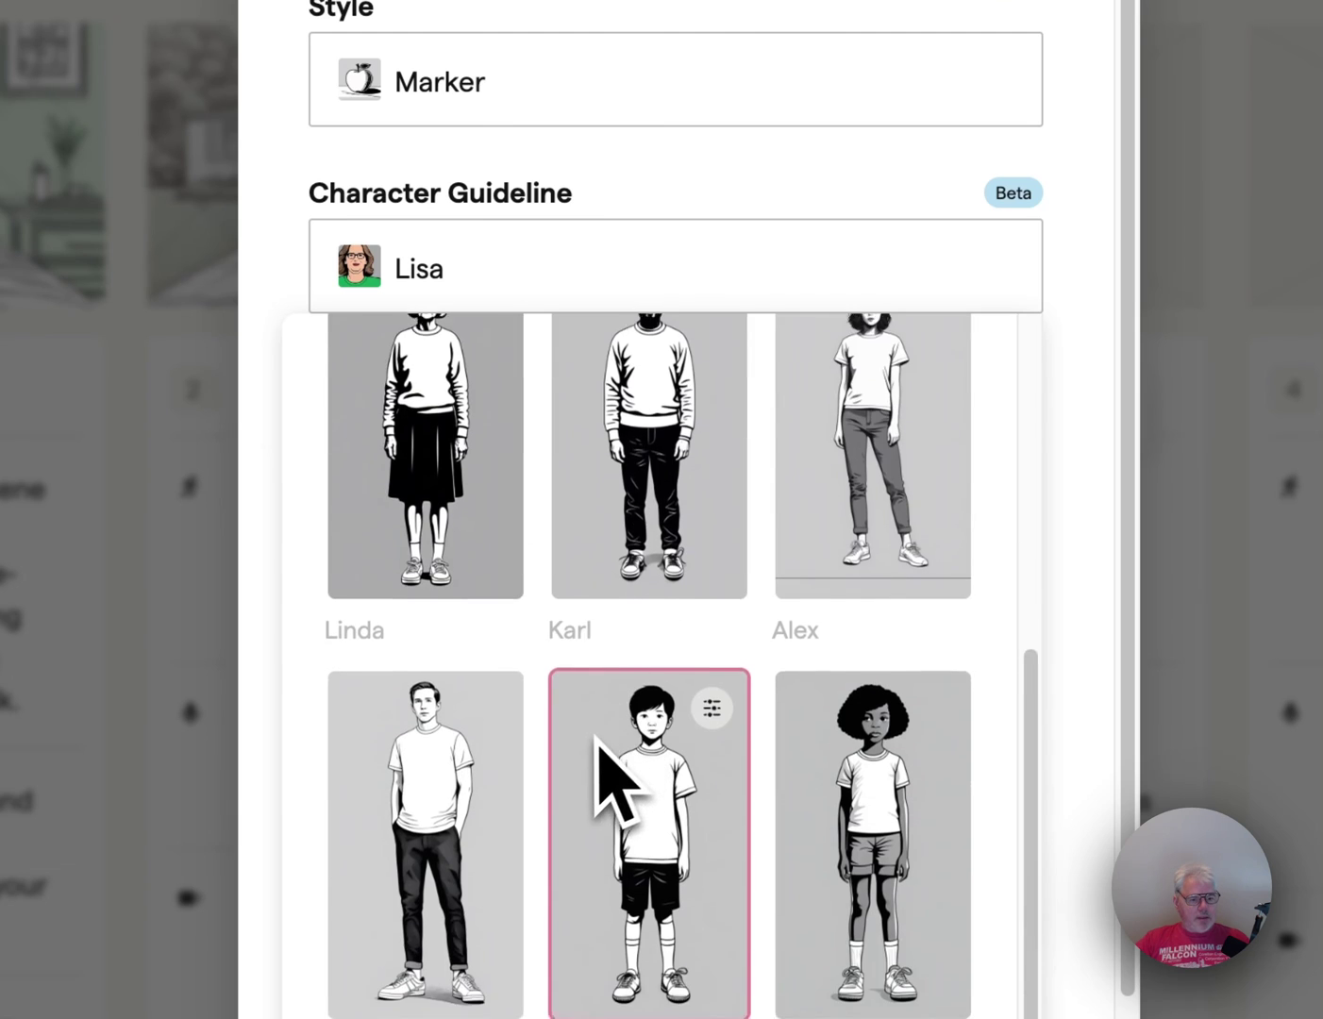
scroll(613, 774, up, 1)
click(983, 280)
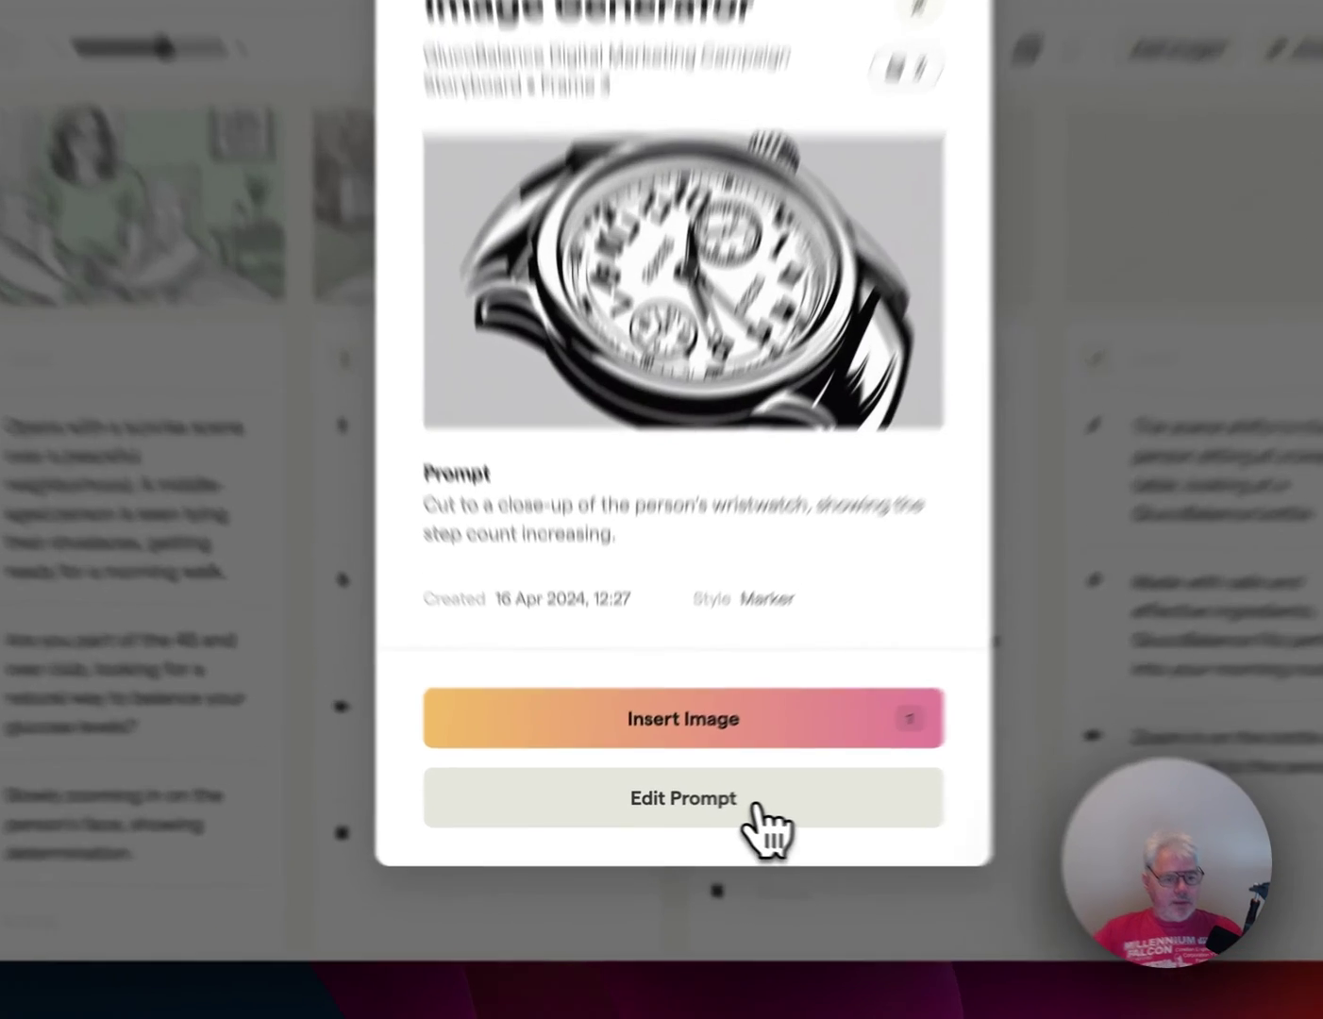
- Add 'we can see the watch on Lisa' to the prompt and regenerate the image
click(717, 812)
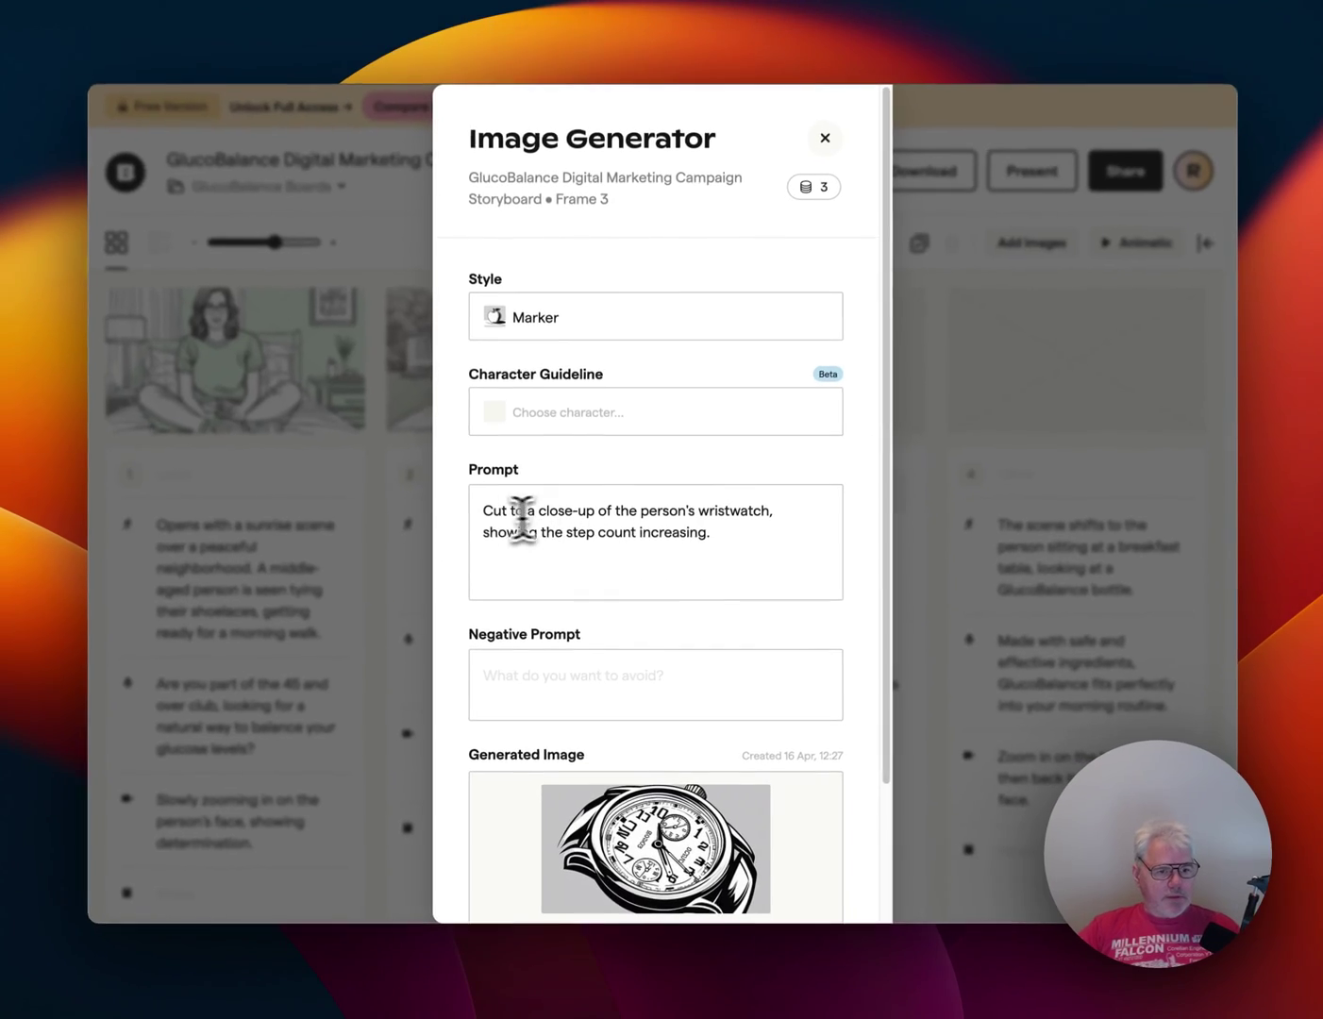
click(772, 521)
text(we can see the watch on Lisa's wrist)
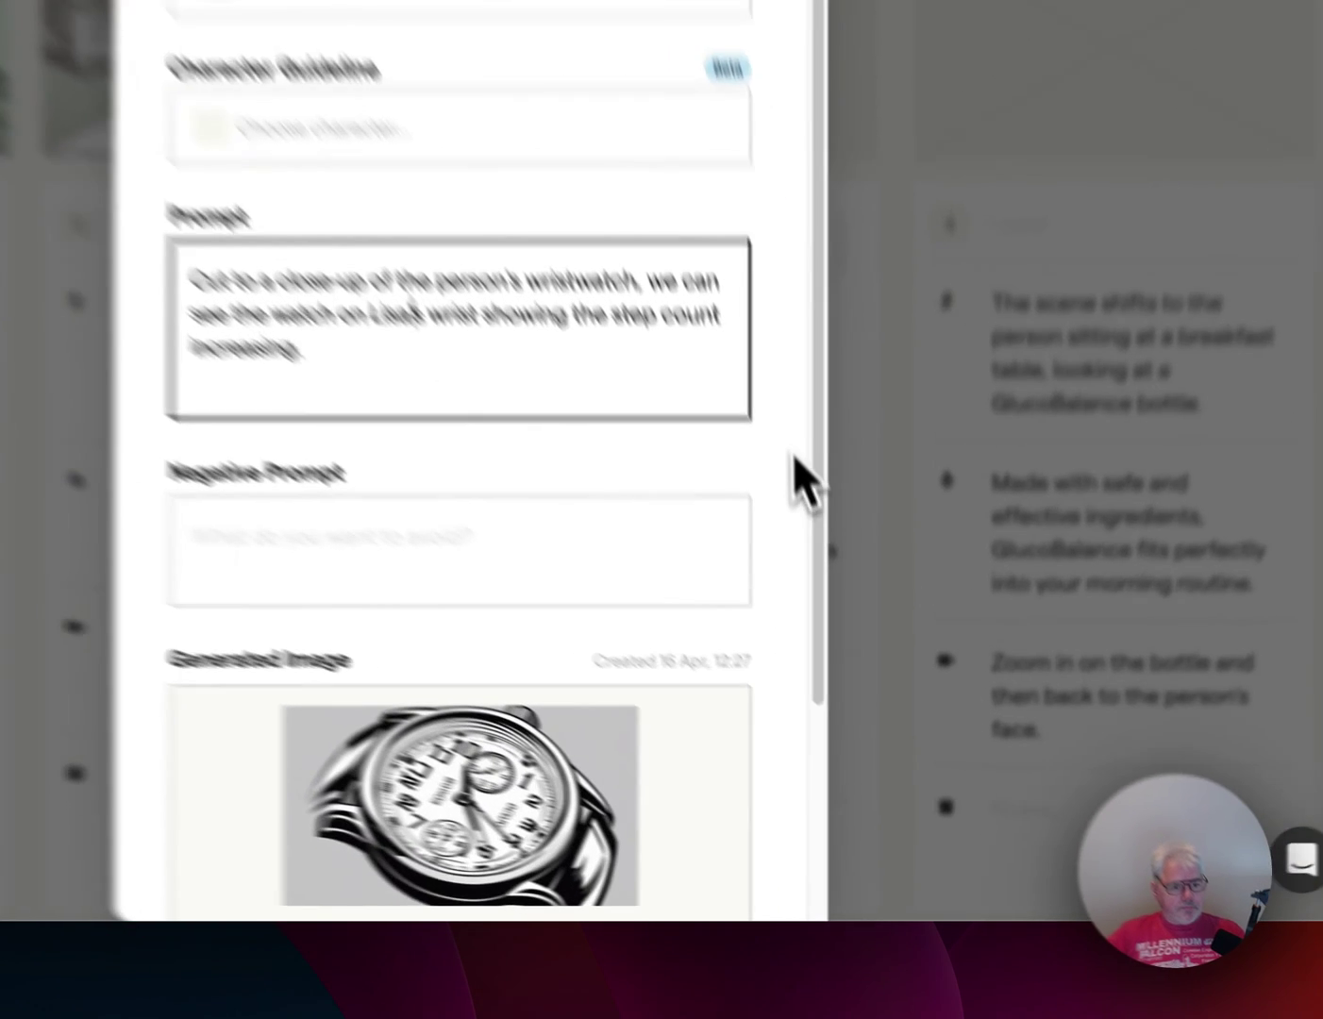
scroll(869, 585, down, 5)
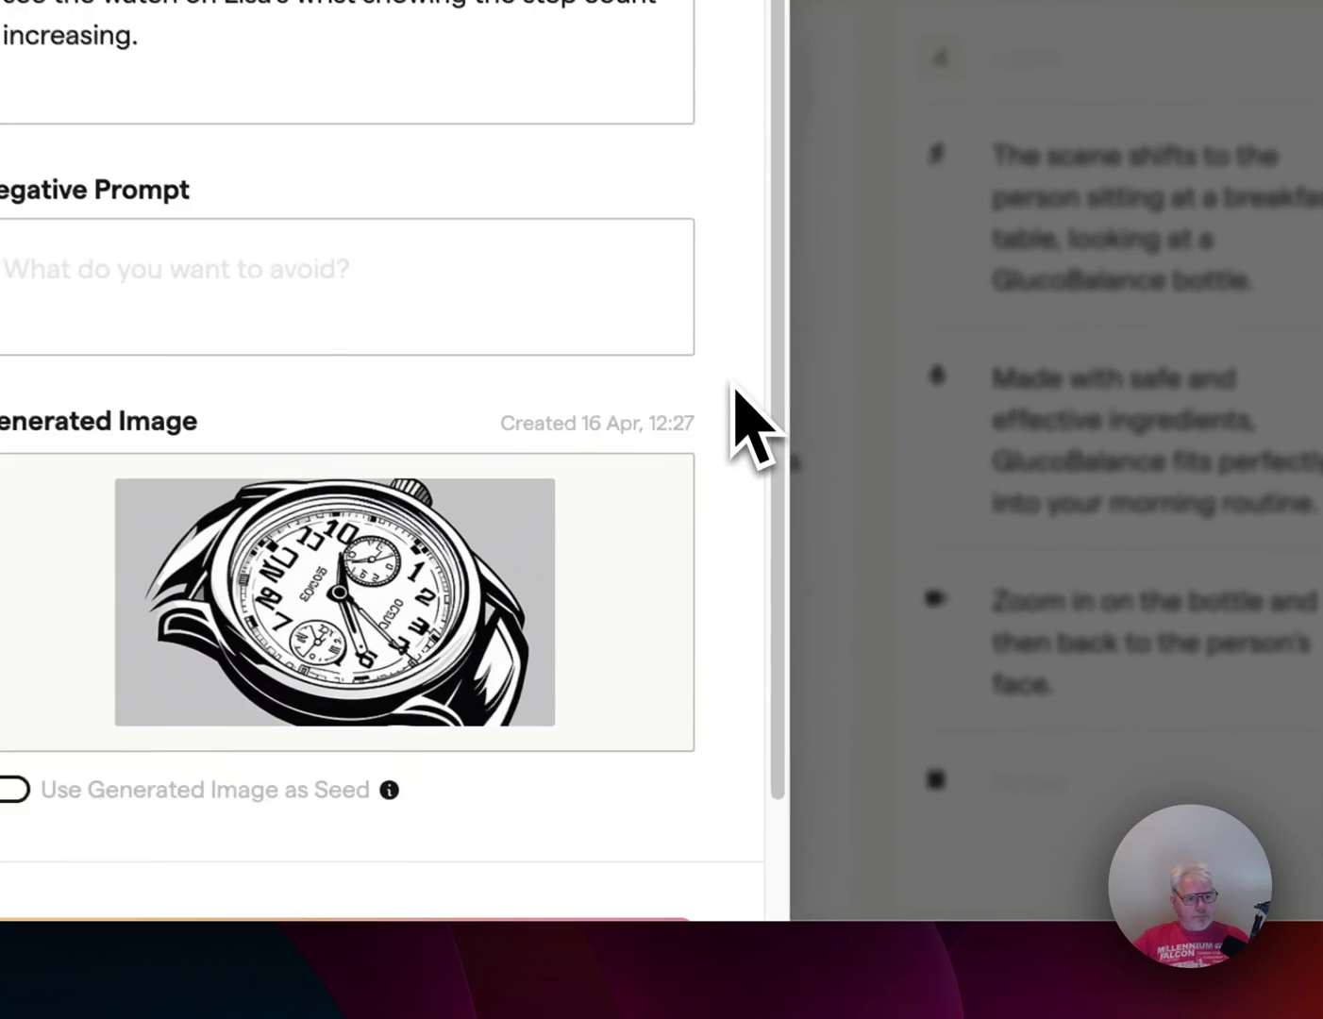
click(624, 817)
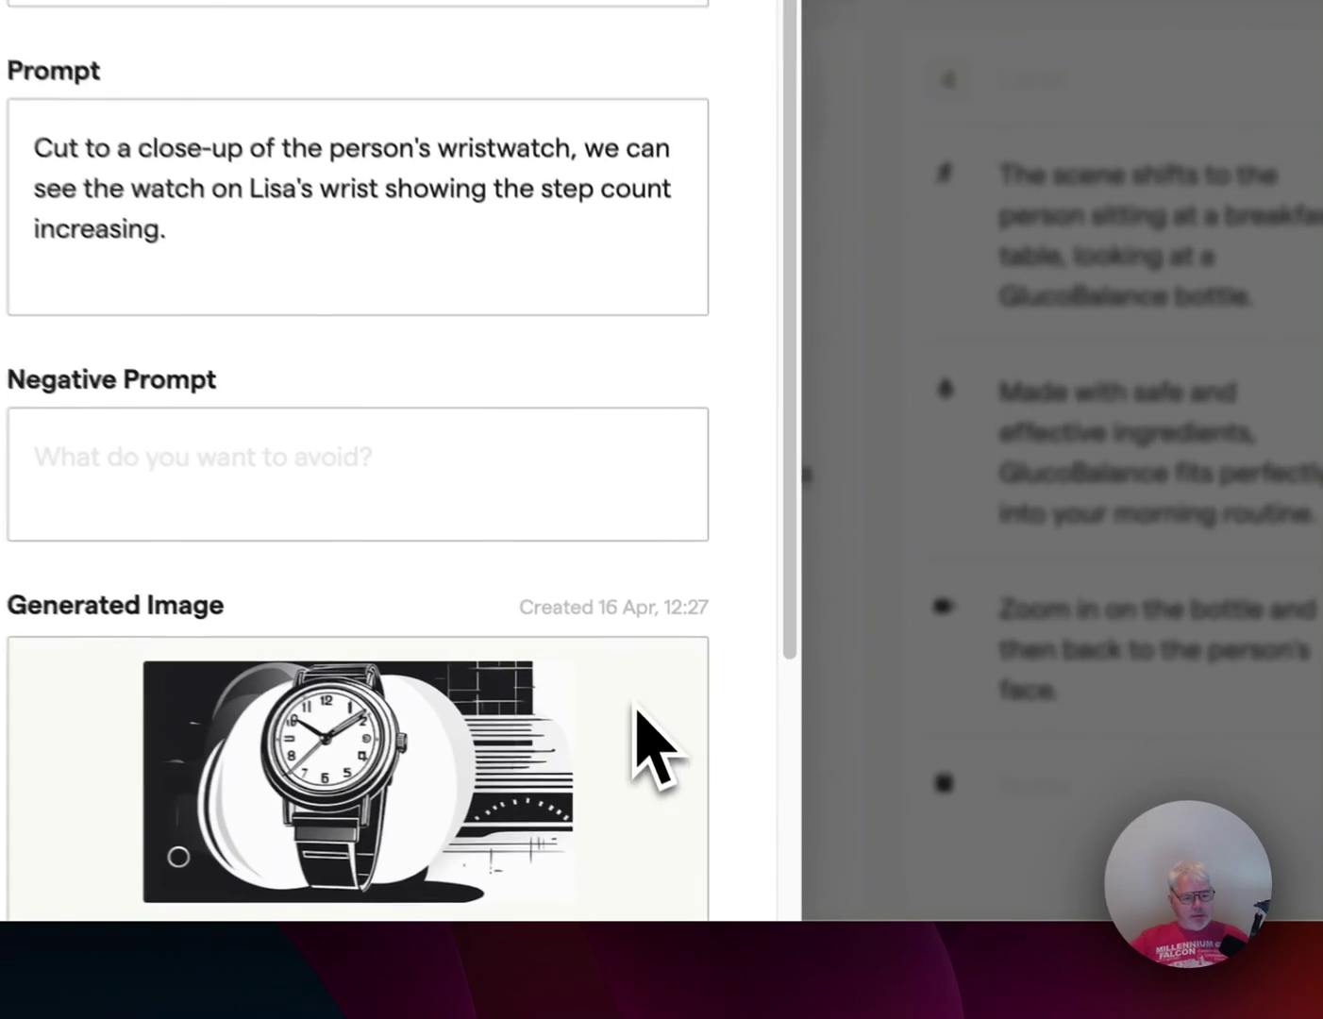
- Regenerate the wristwatch image, then add 'man' as a negative prompt and generate again
scroll(634, 747, down, 3)
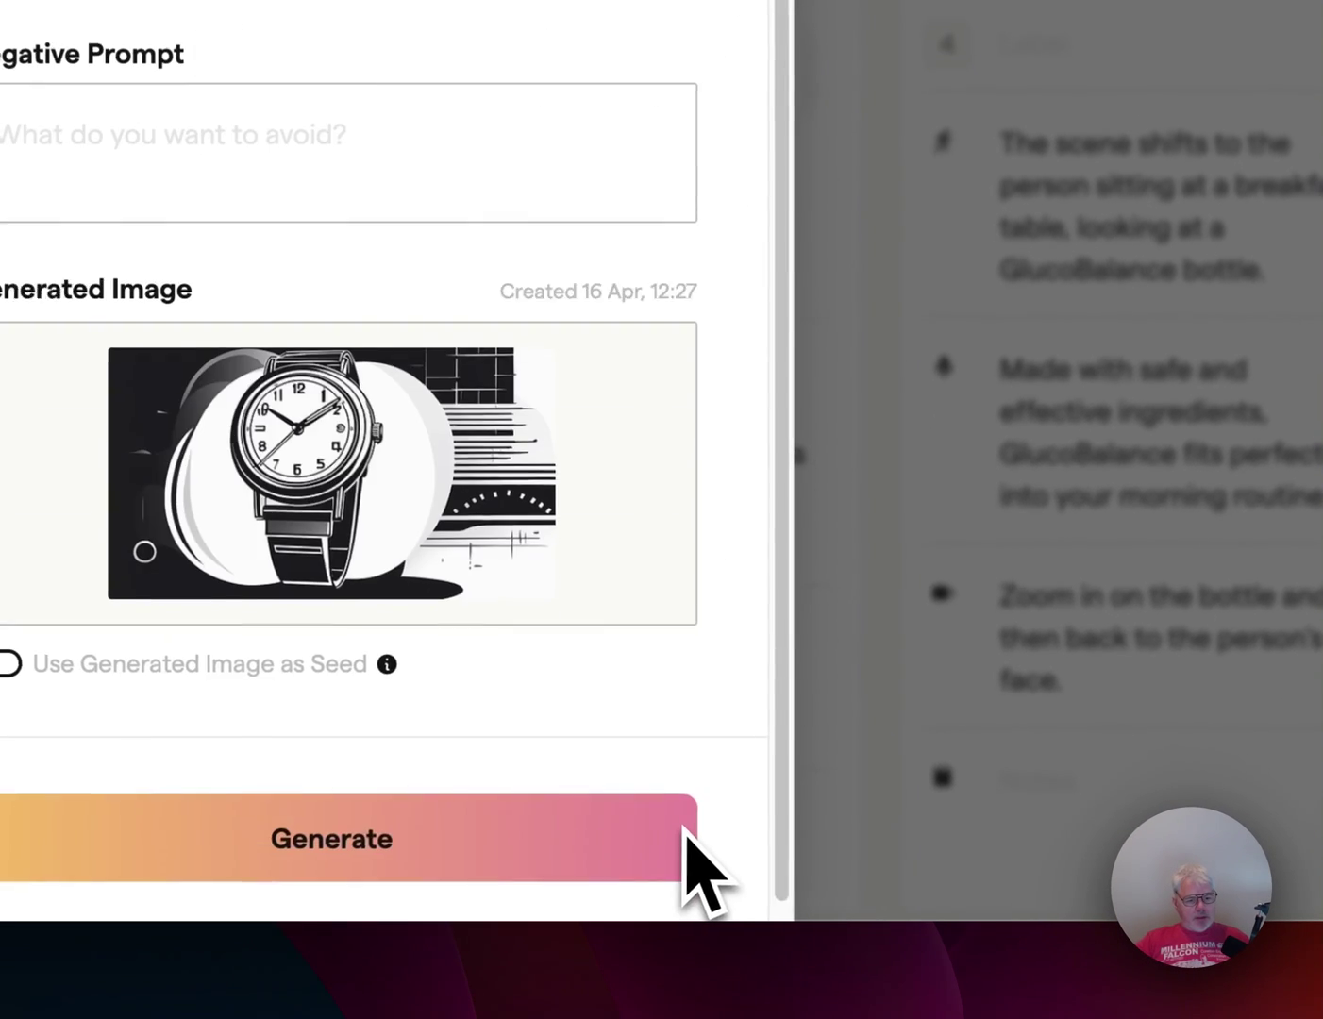
click(683, 829)
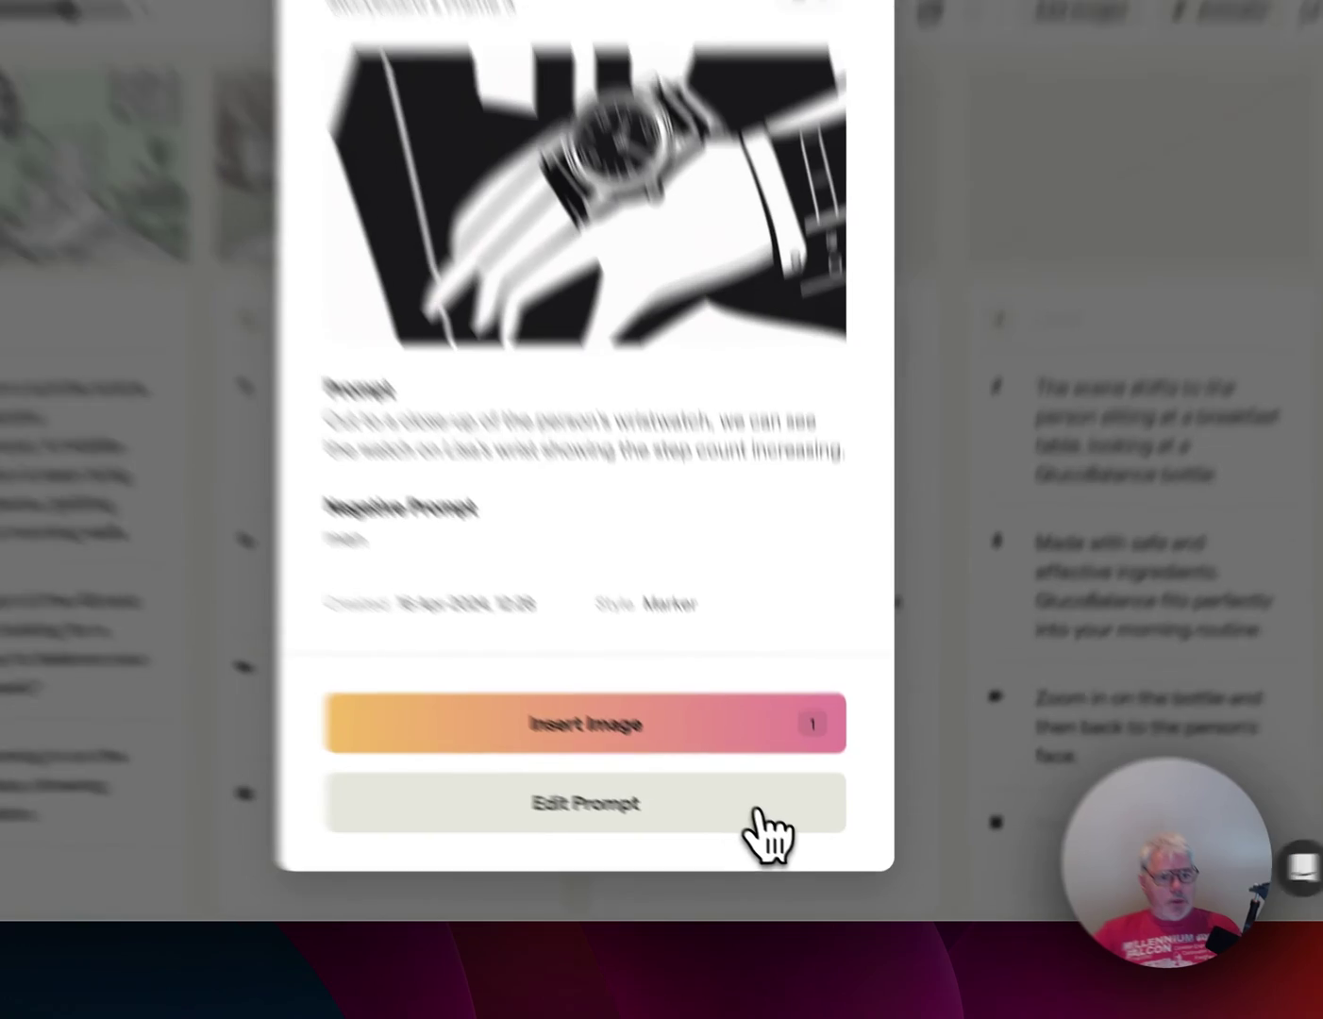
click(761, 836)
scroll(643, 835, down, 3)
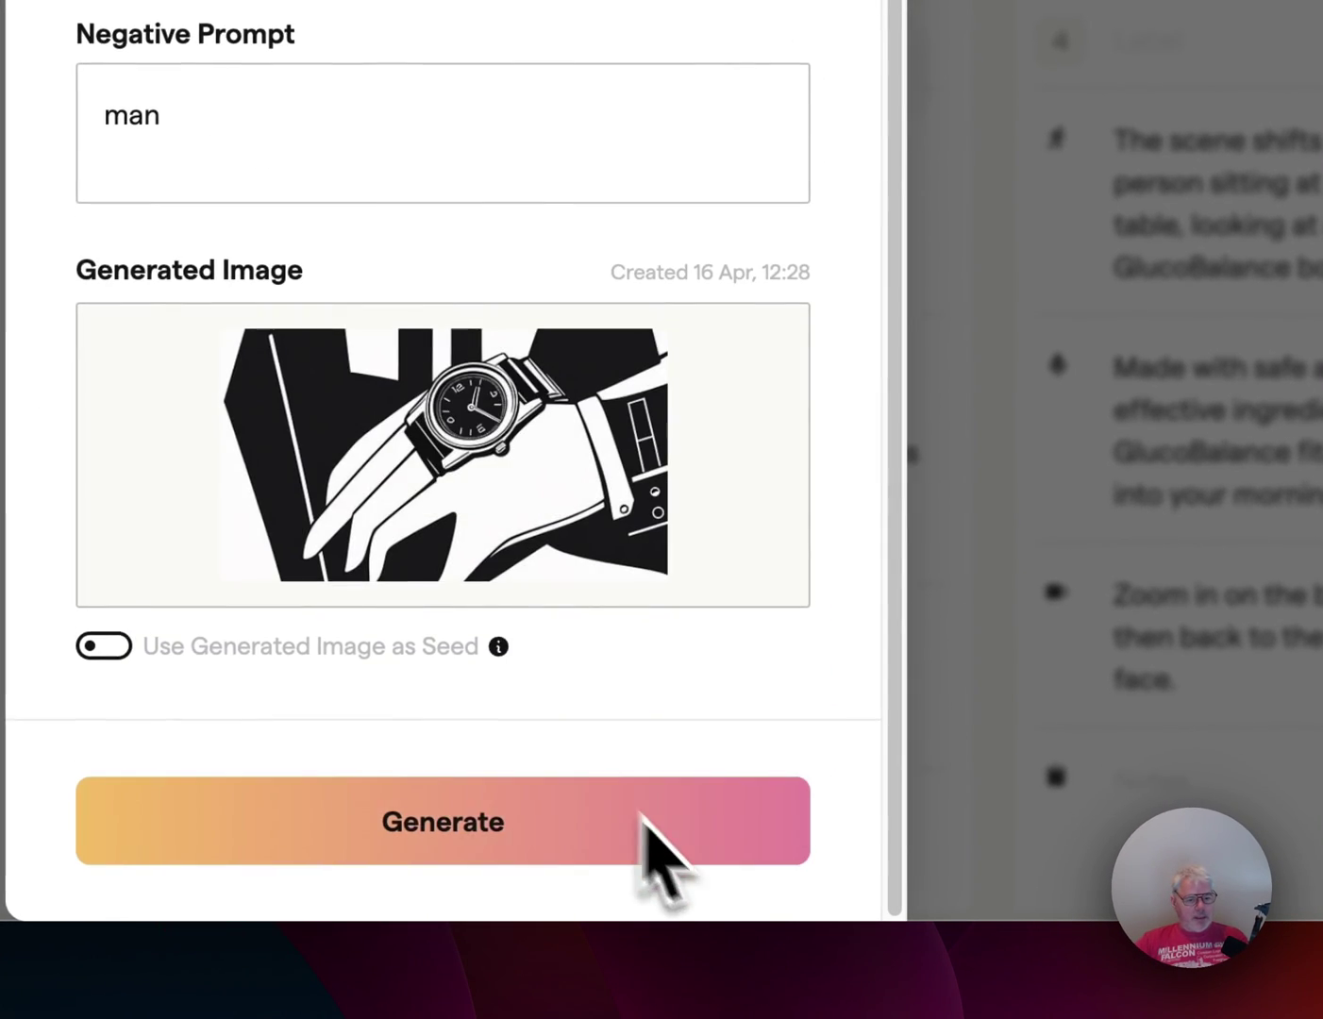
click(645, 819)
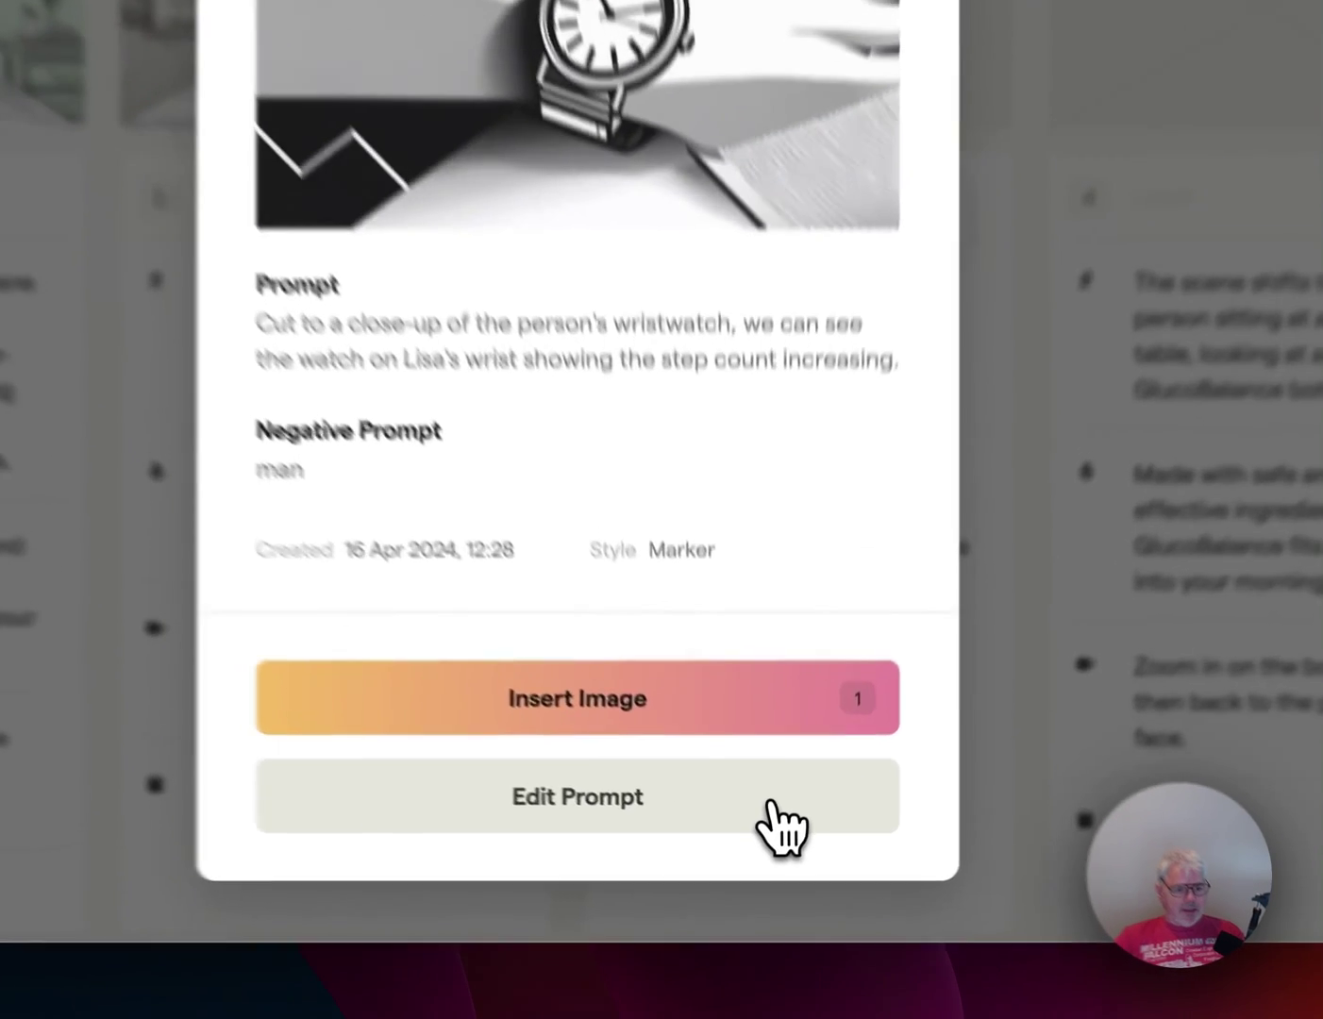
- Delete 'Cut to a' so the prompt starts at 'close-up', and generate another image
click(783, 859)
key(BackSpace)
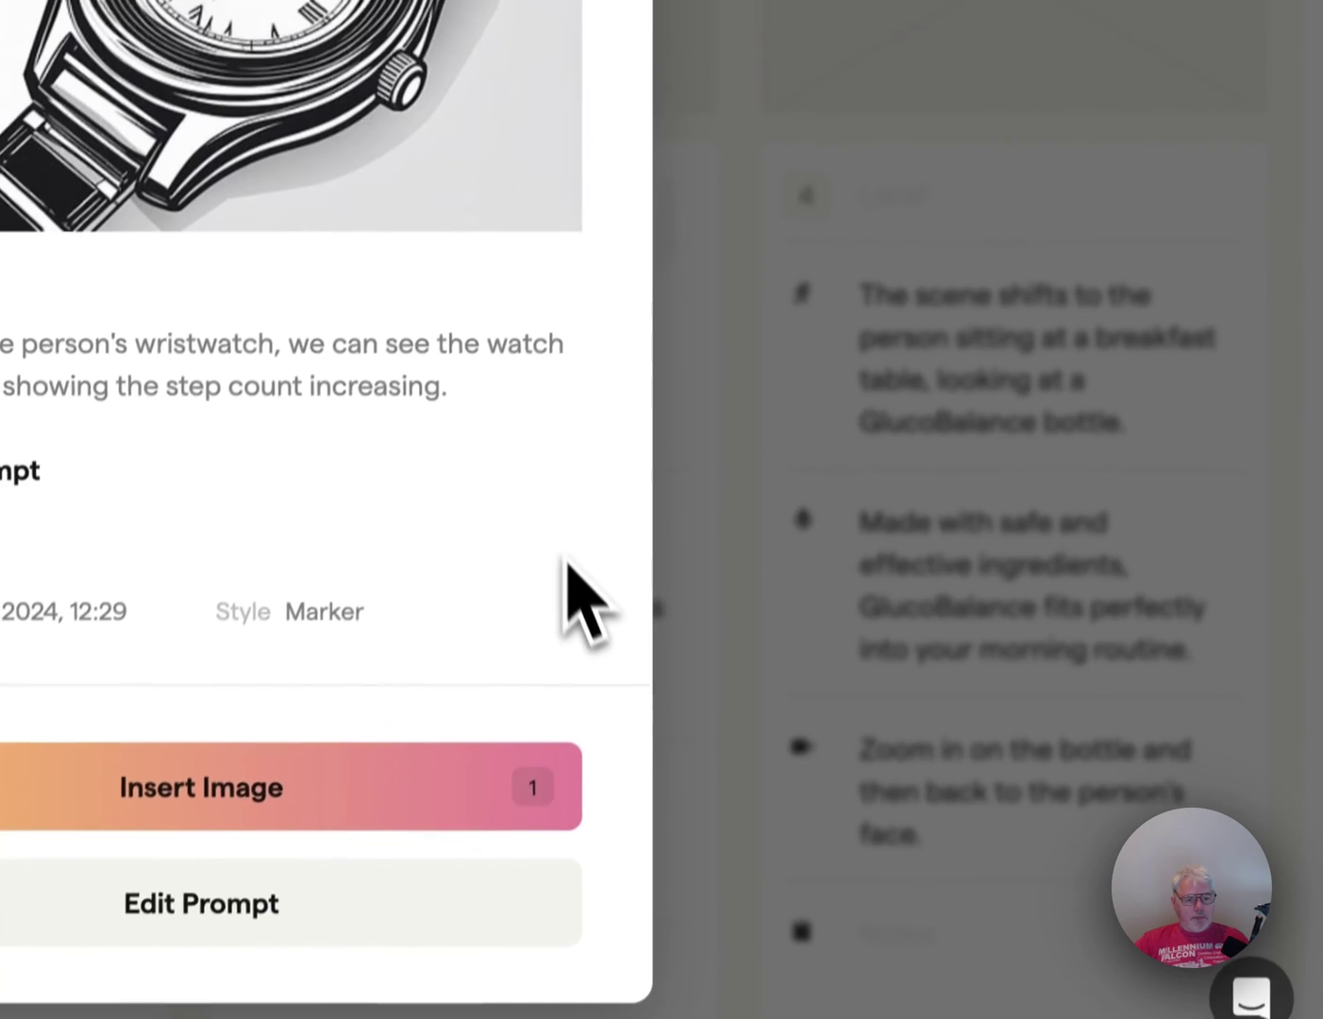
click(424, 903)
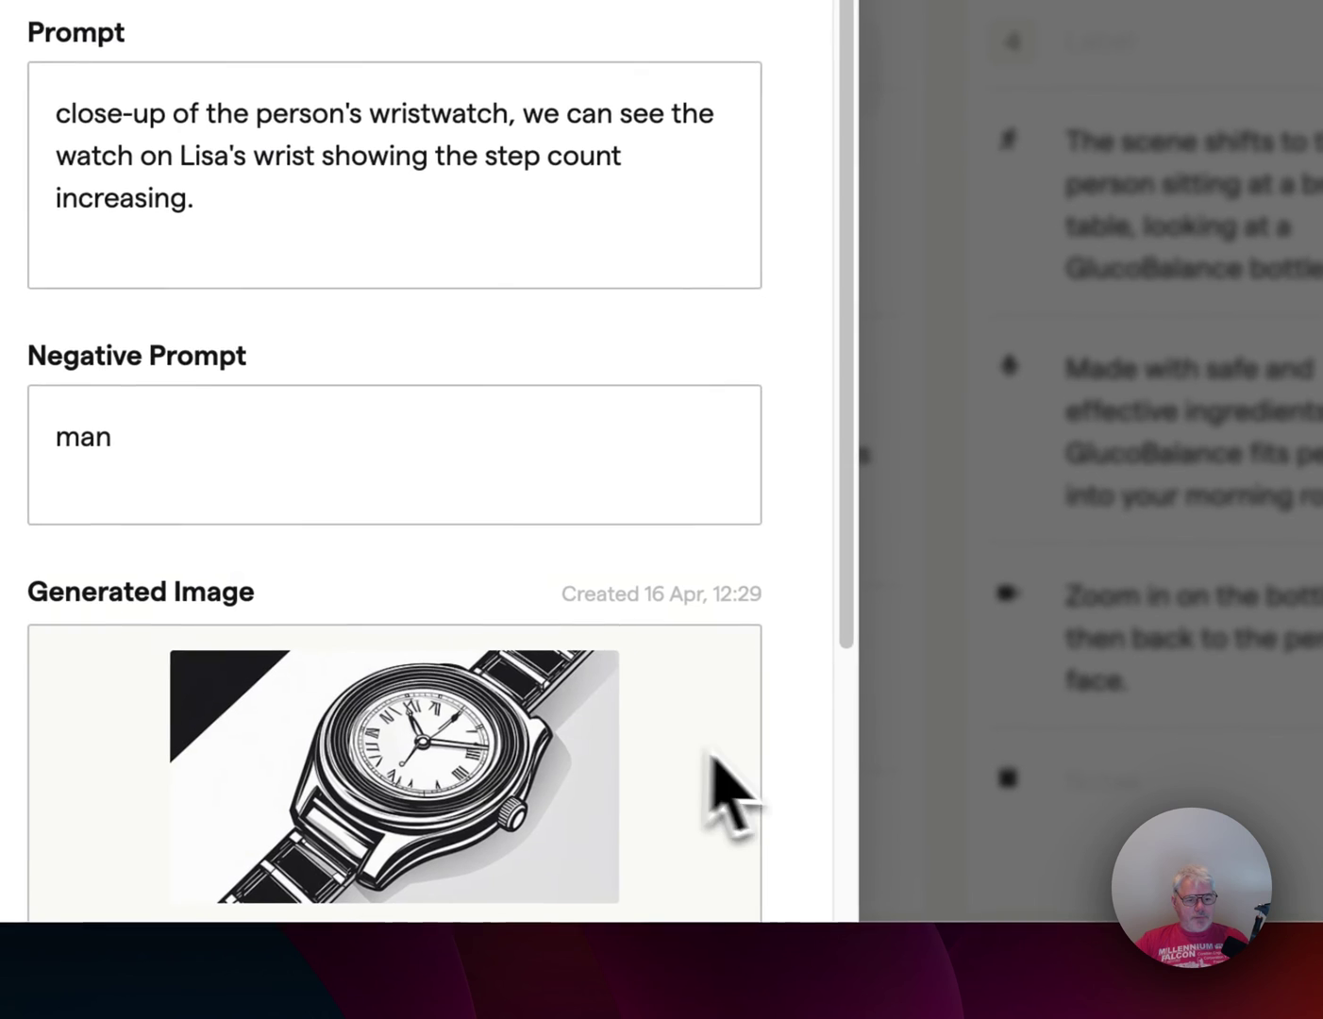
scroll(708, 791, down, 3)
click(751, 796)
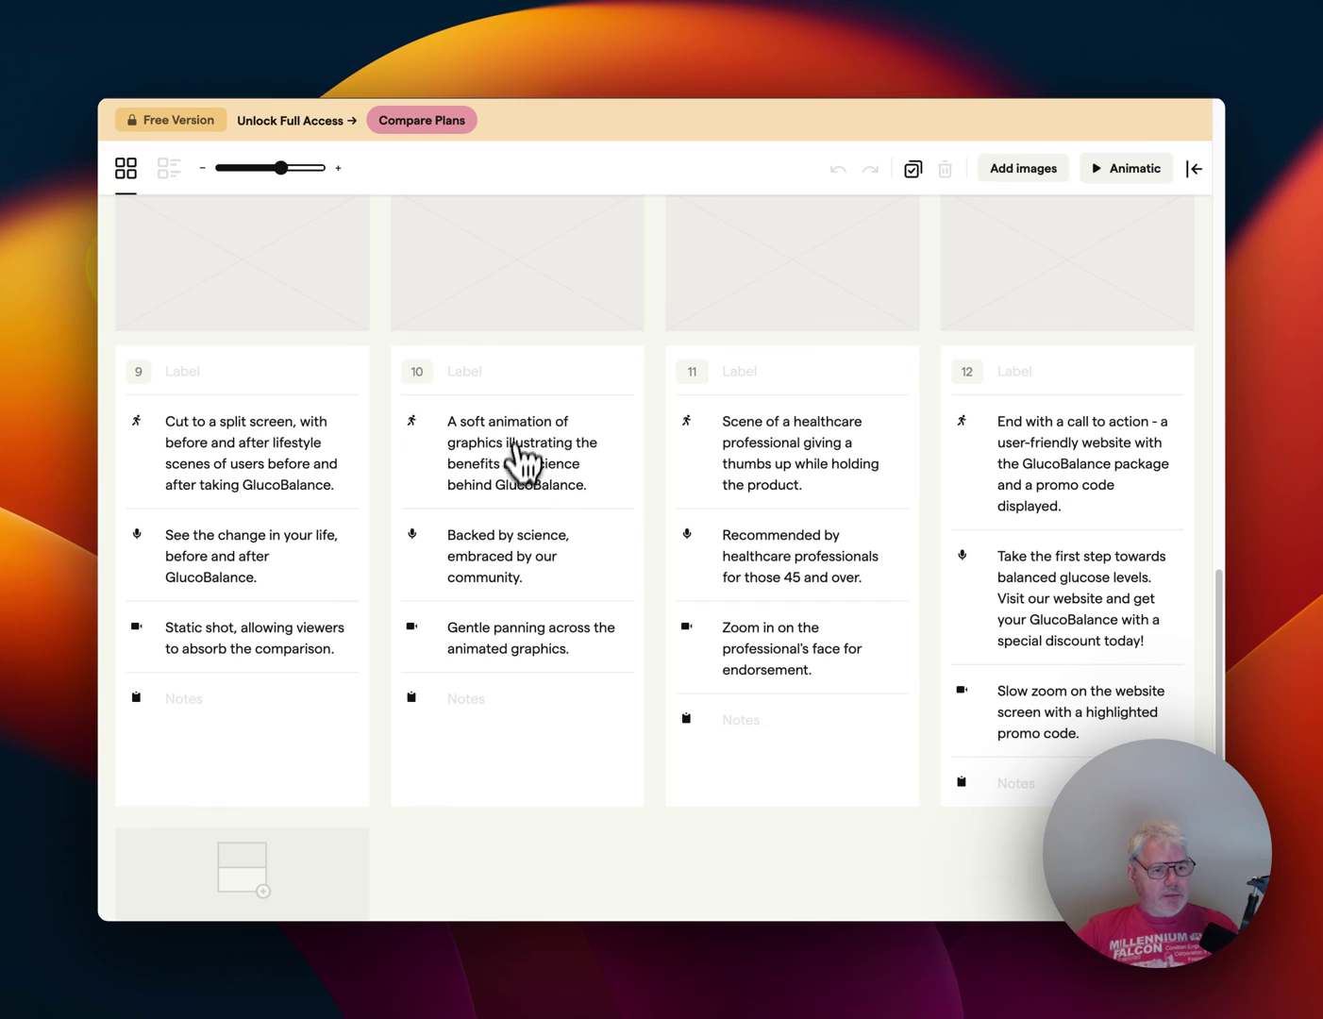
- Open frame 1's image of Lisa on her bed in the editor, toggling comments and frame builder
scroll(593, 719, up, 15)
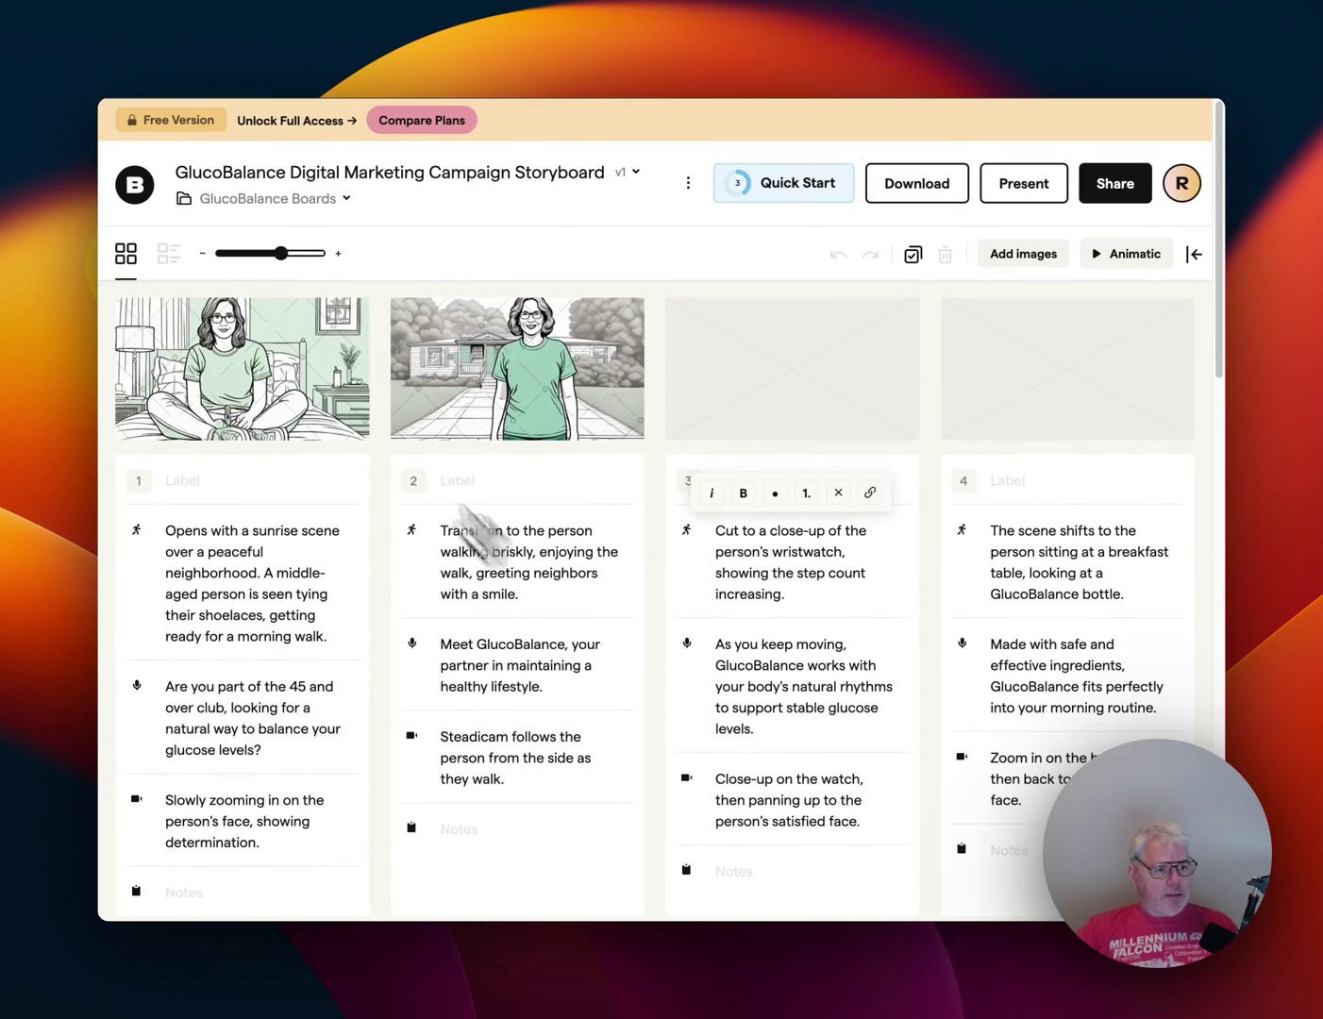
mouse_move(265, 407)
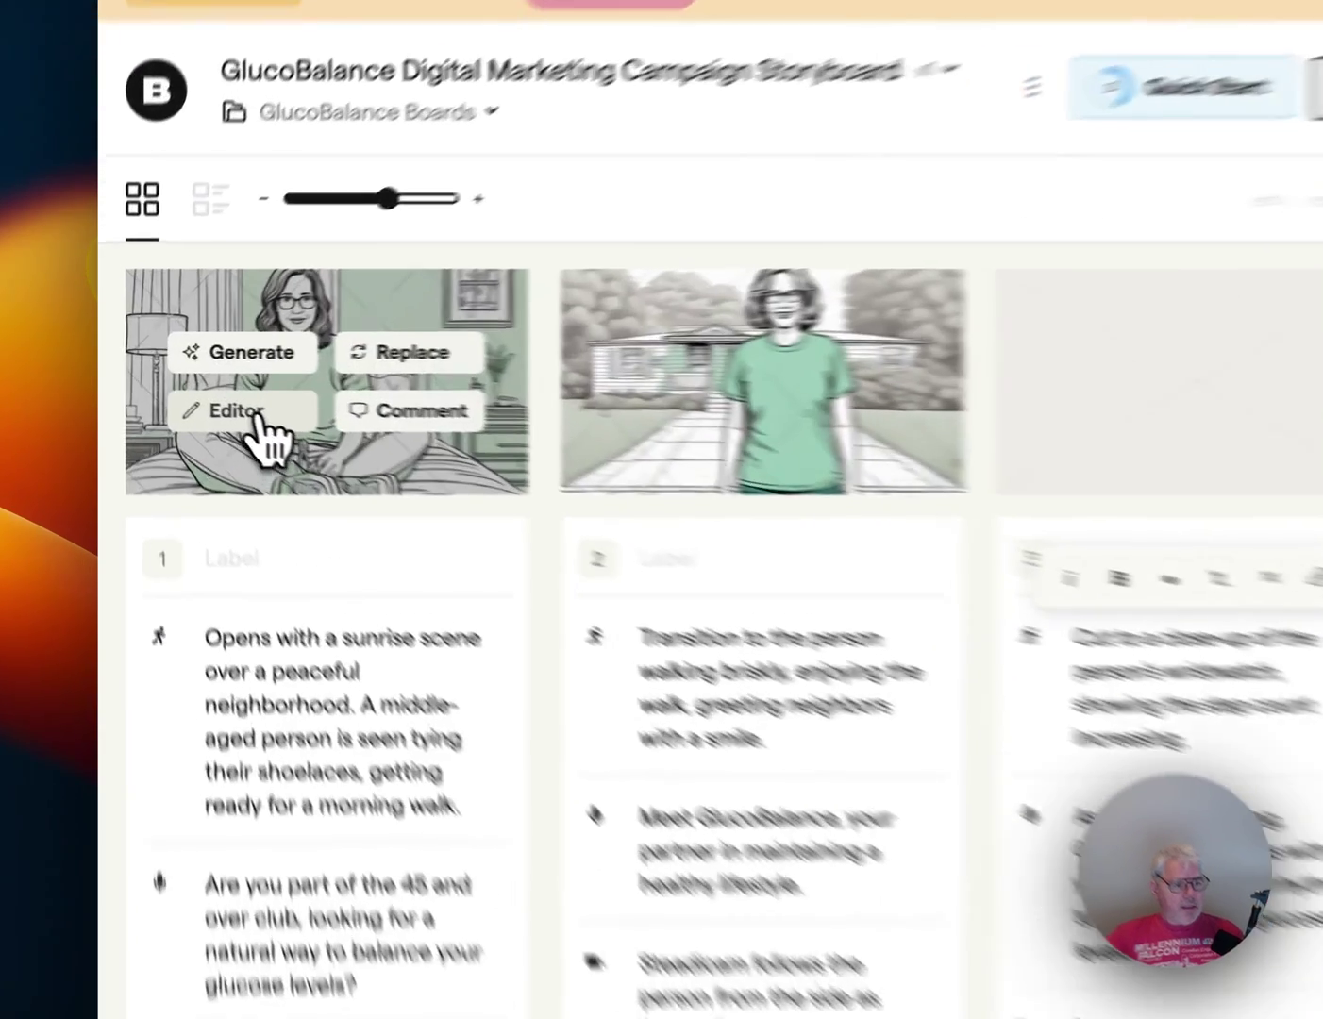
click(185, 386)
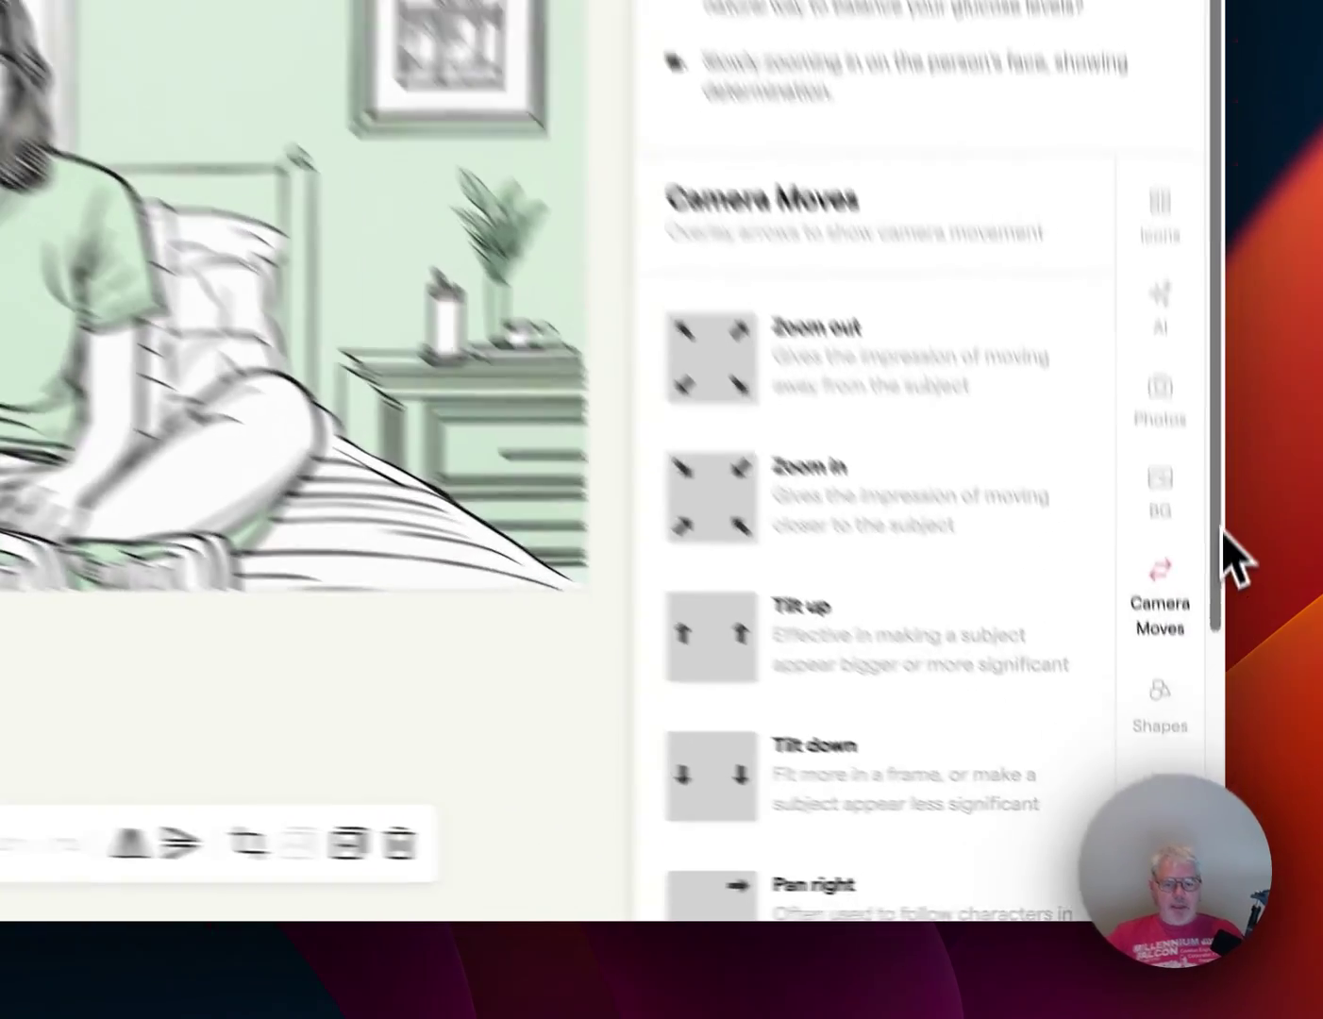
drag(1221, 679, 1227, 769)
drag(1231, 619, 1228, 423)
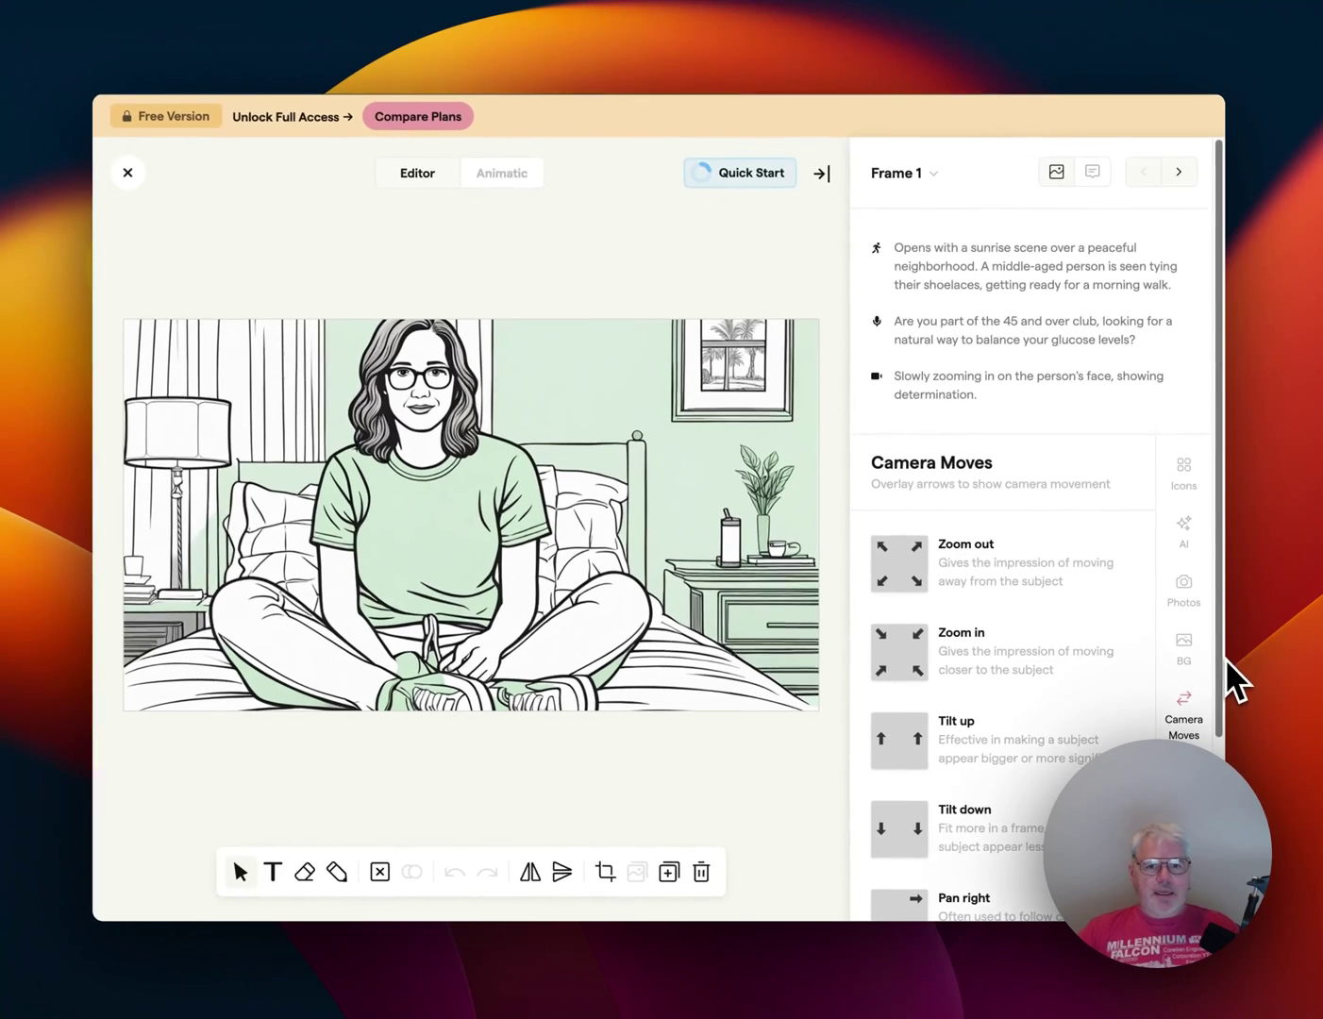
click(1092, 175)
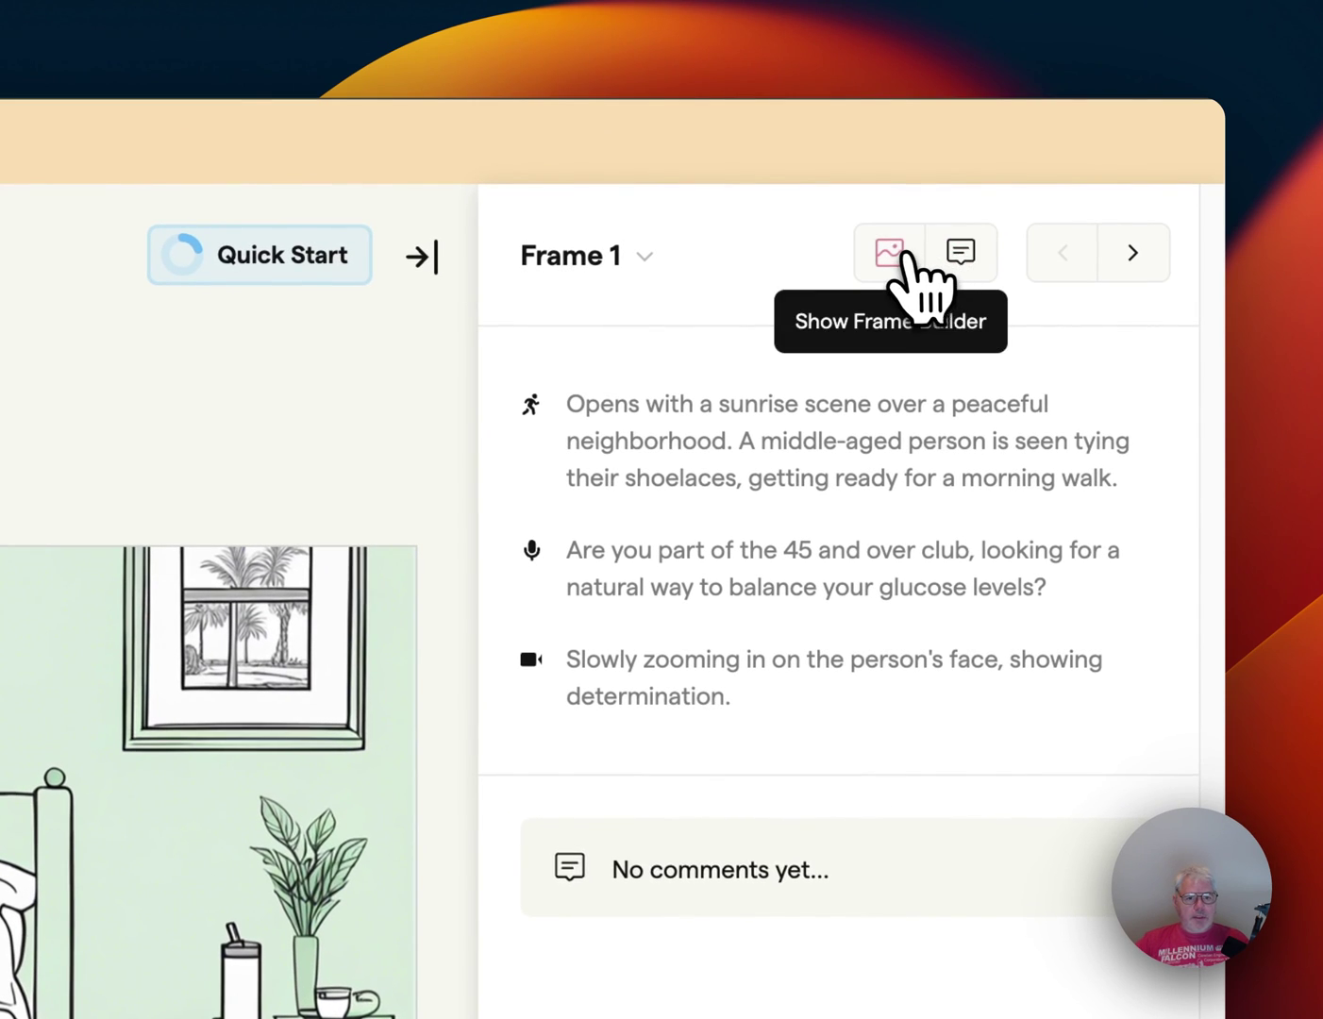
click(1057, 176)
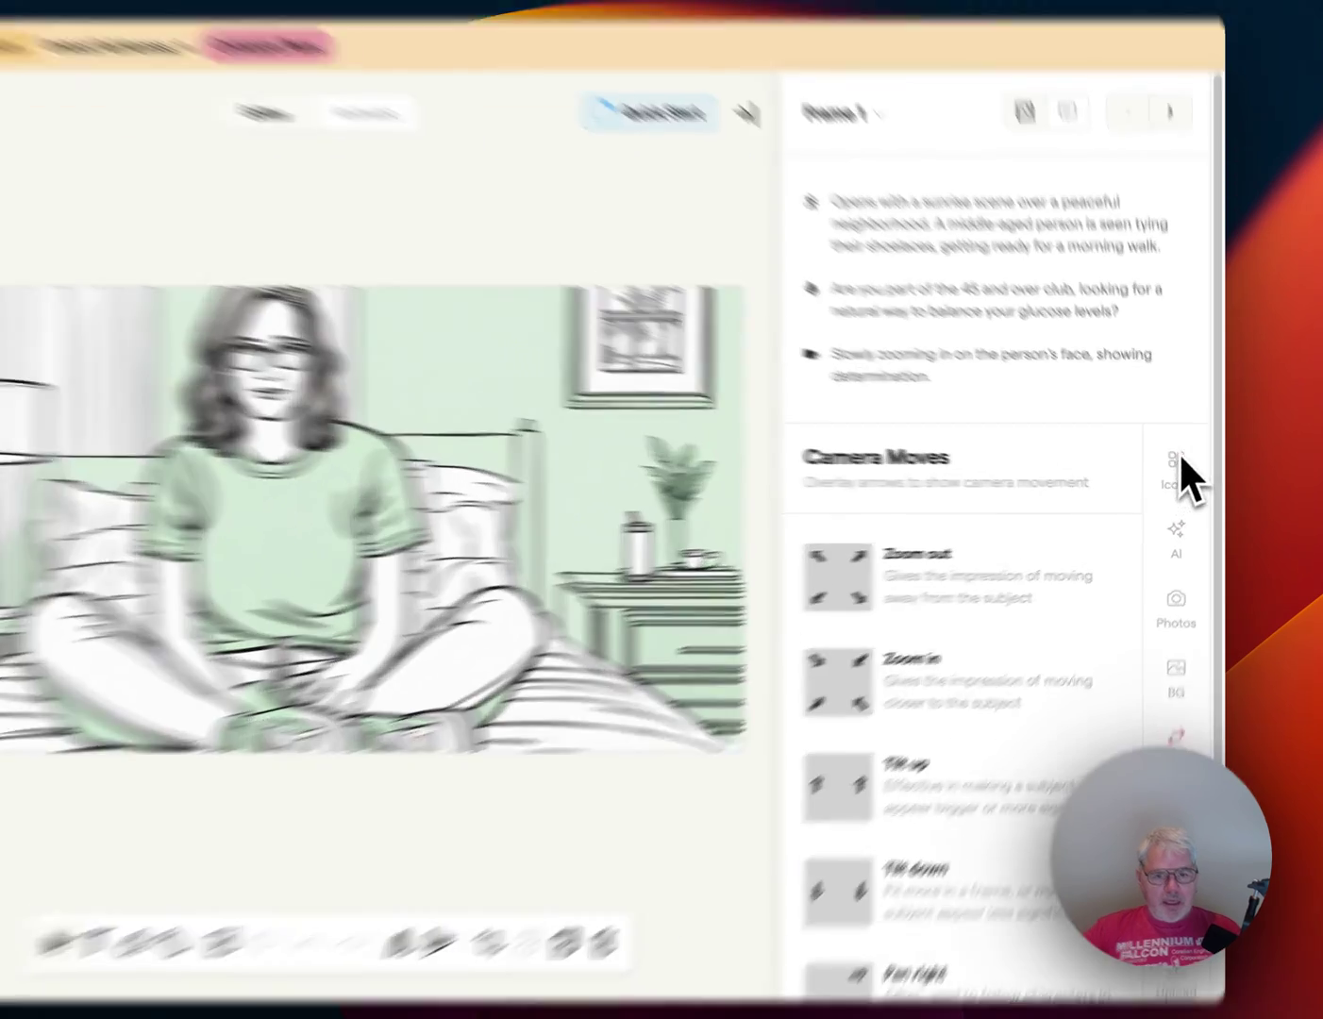
- Browse the Icons library, the Education icon pack and the stock Photos categories
click(1183, 471)
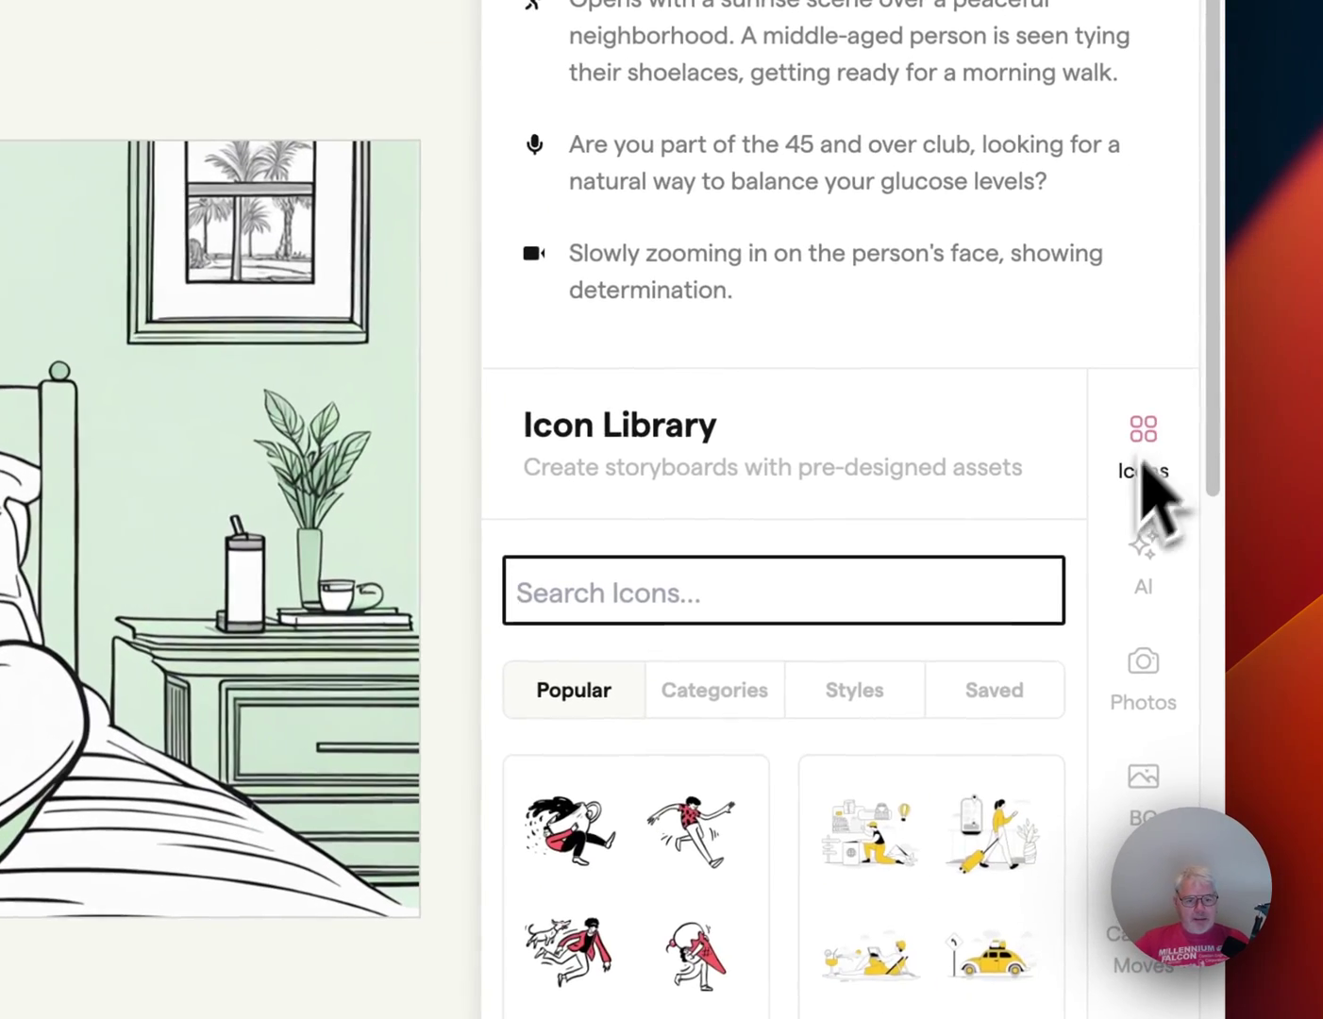
scroll(1080, 1009, down, 5)
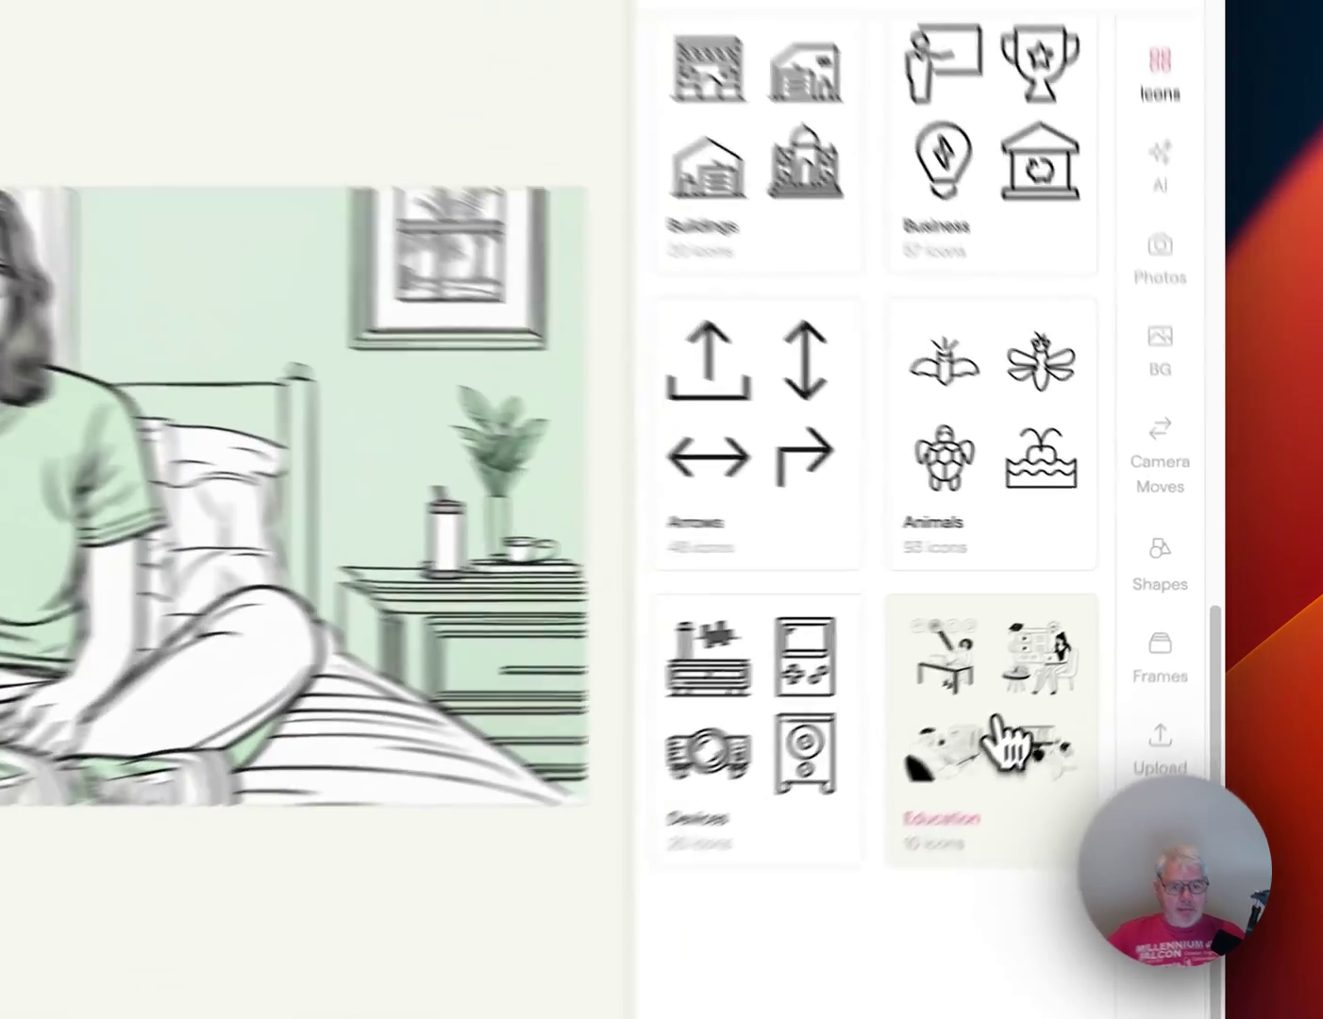
click(1055, 675)
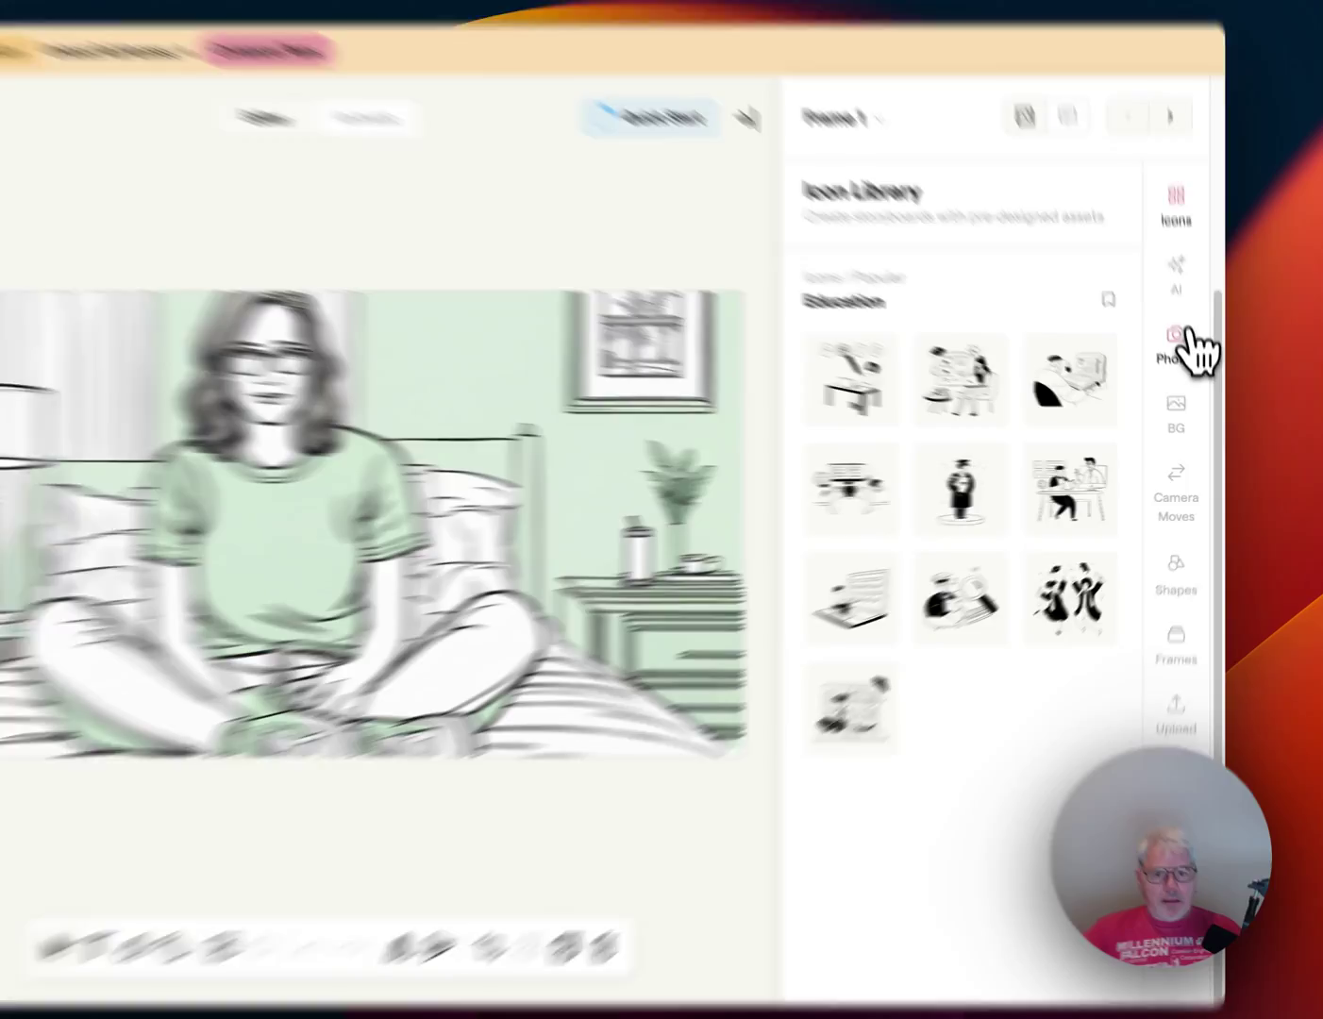
click(1142, 178)
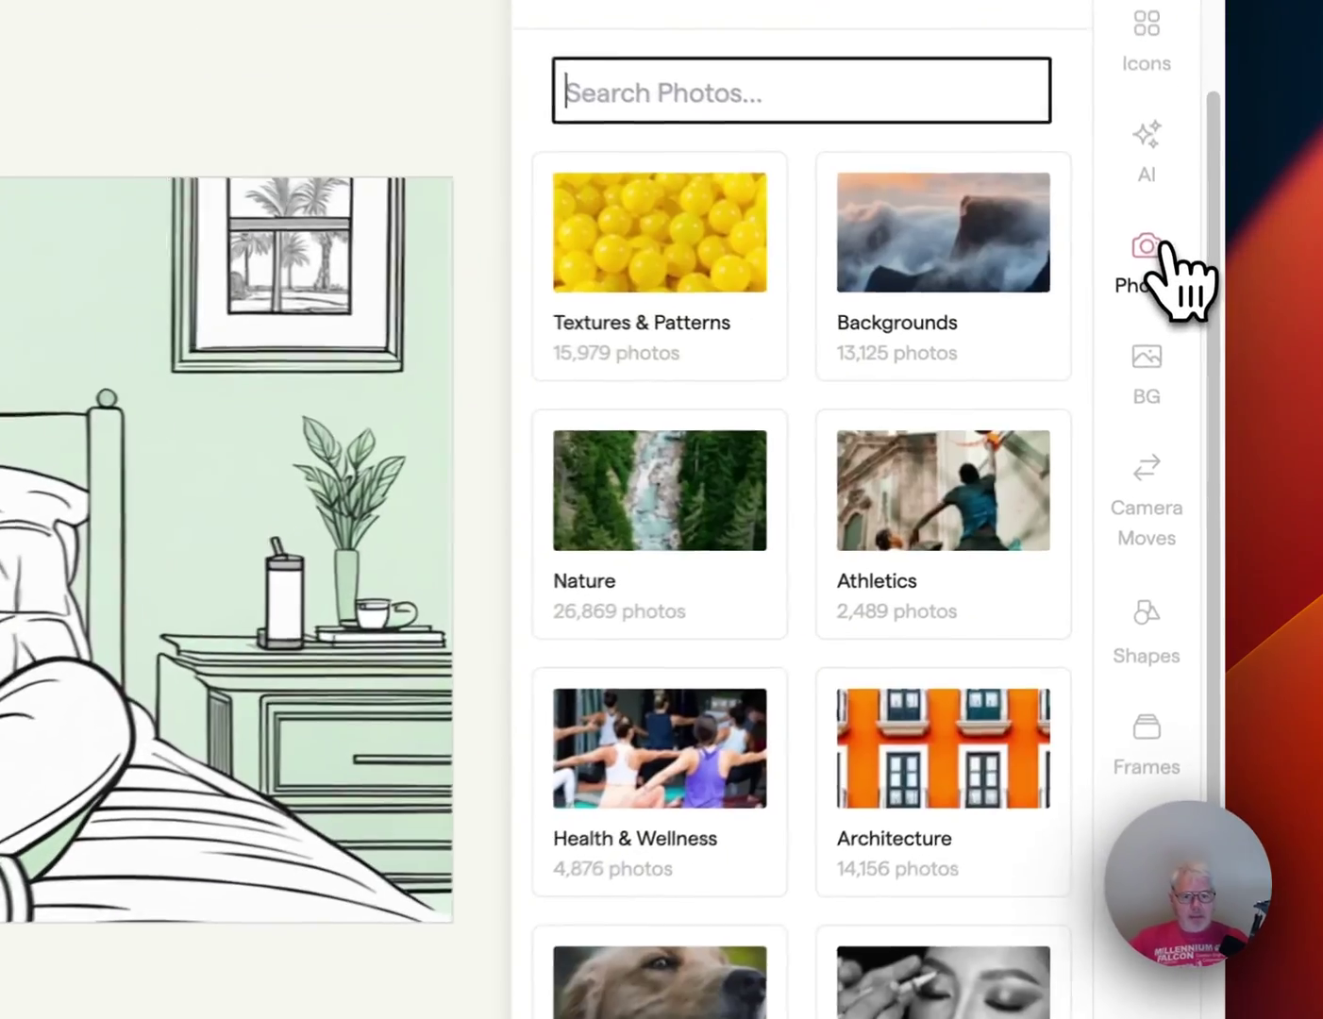
scroll(965, 836, down, 8)
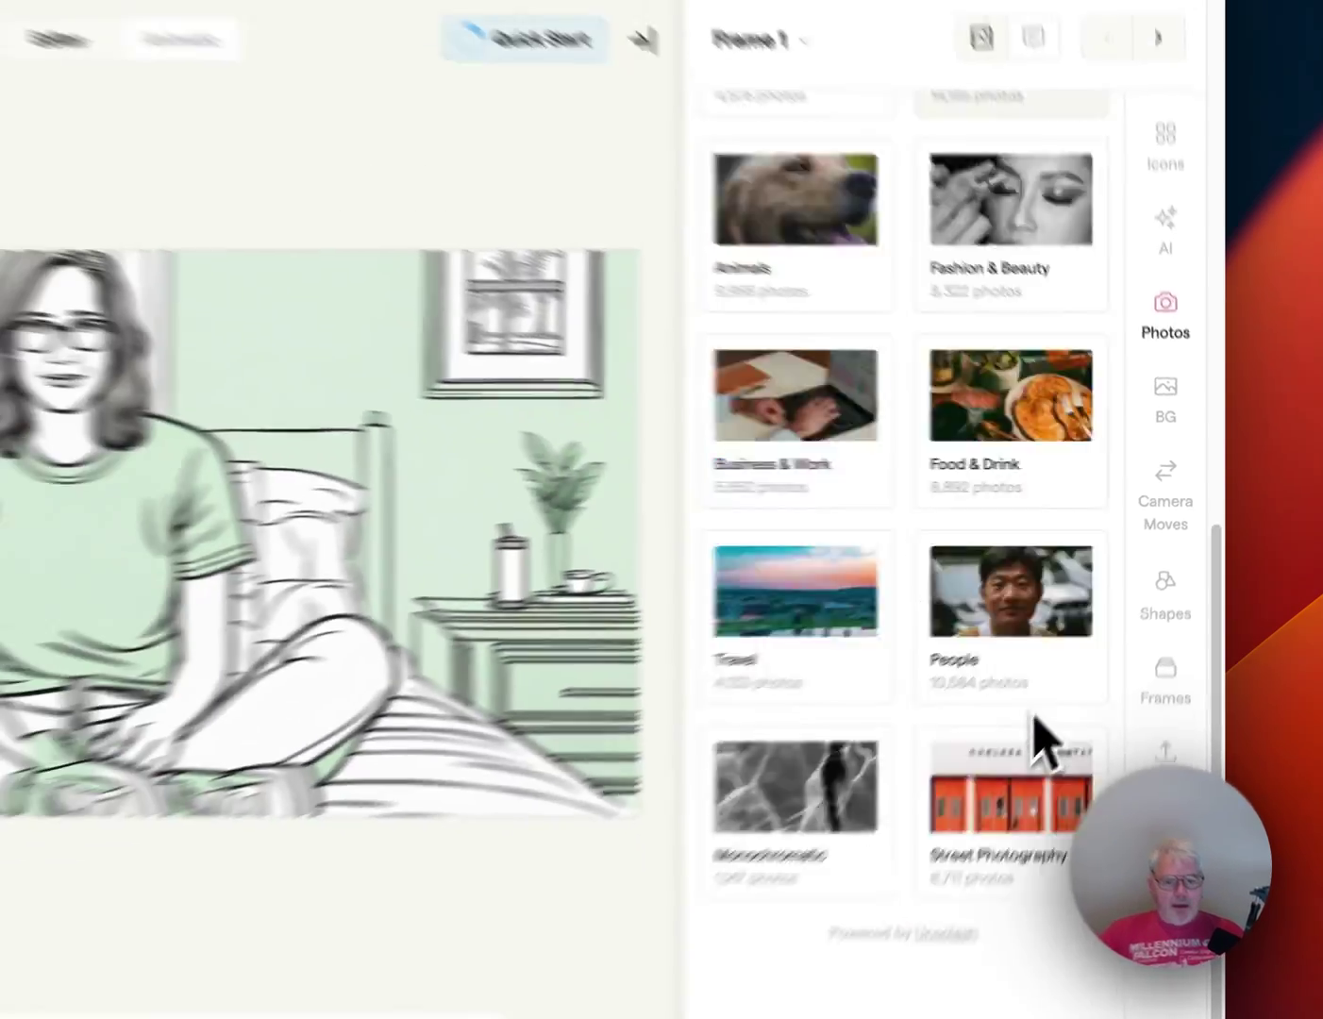
scroll(1038, 741, up, 10)
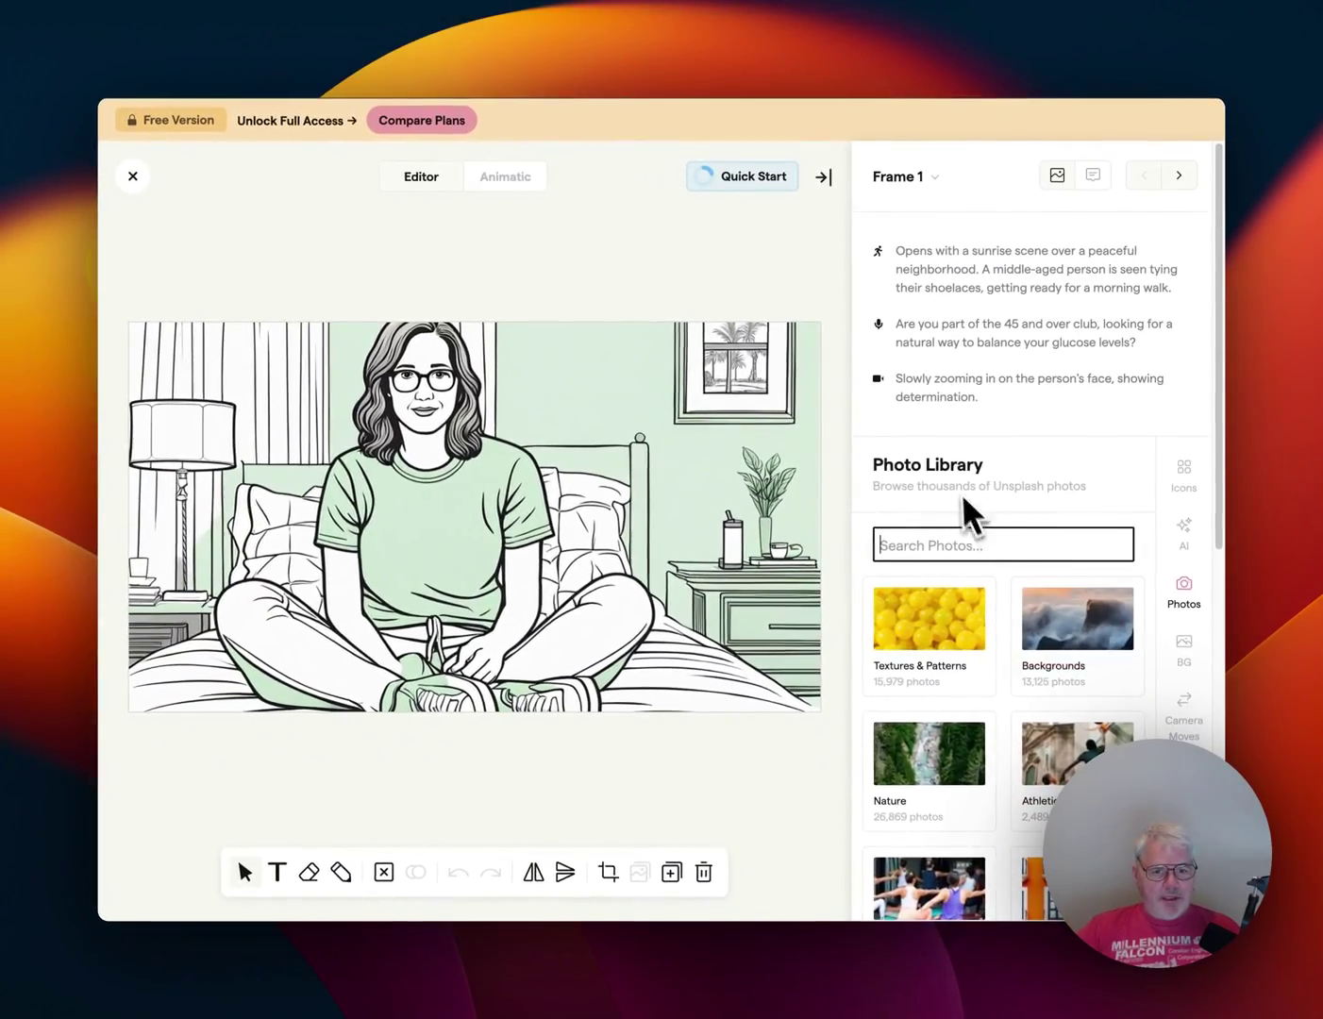
- Look through the BG and Frames panels, then bring up frame 1's AI Image Generator
click(1165, 396)
scroll(1169, 760, down, 5)
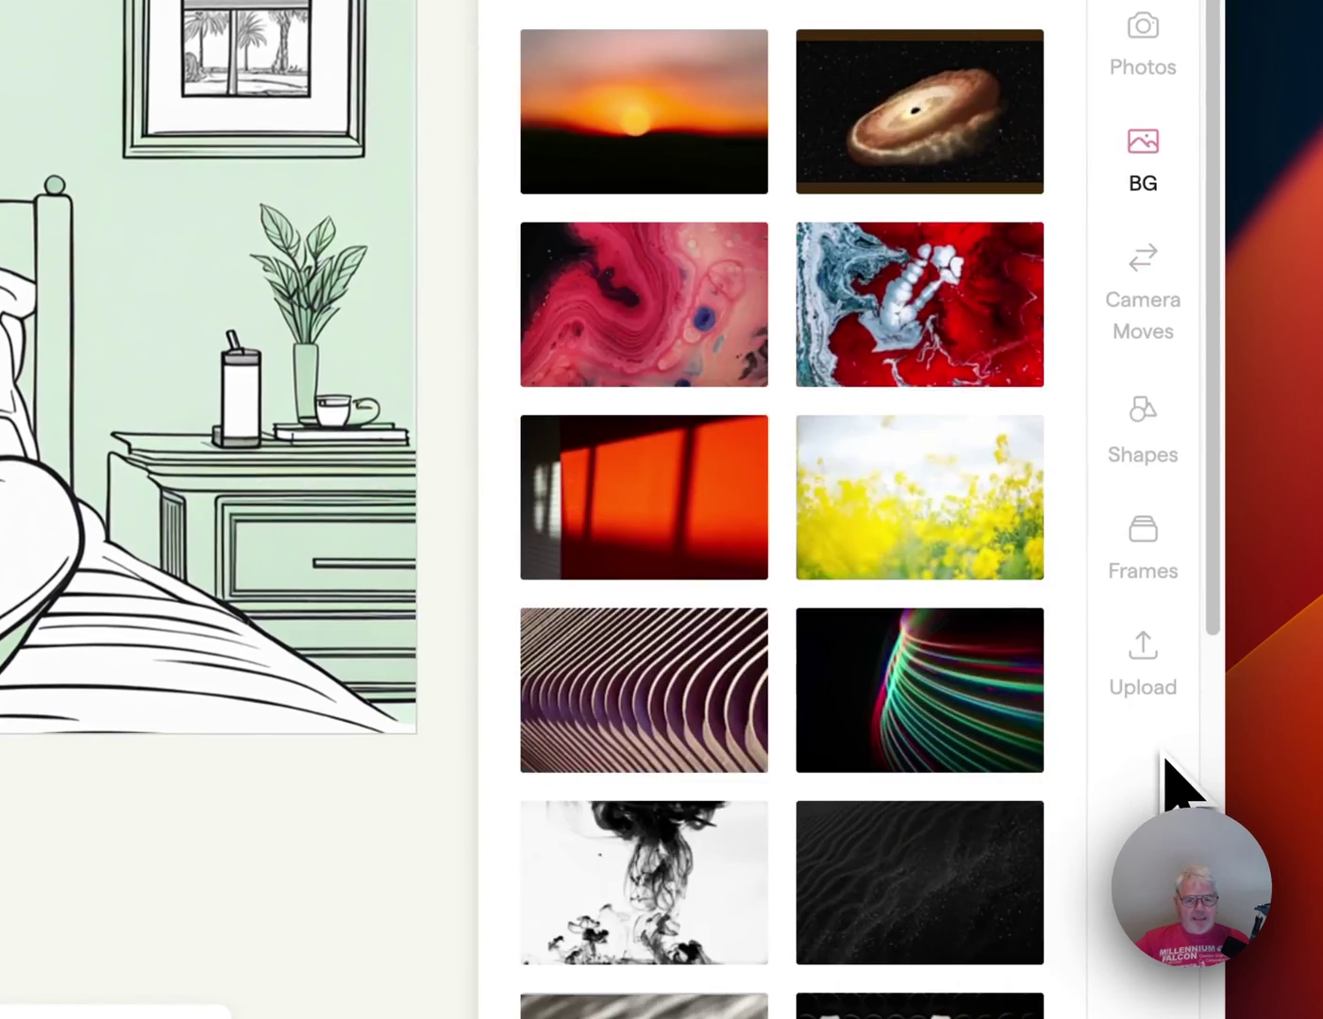
click(1142, 552)
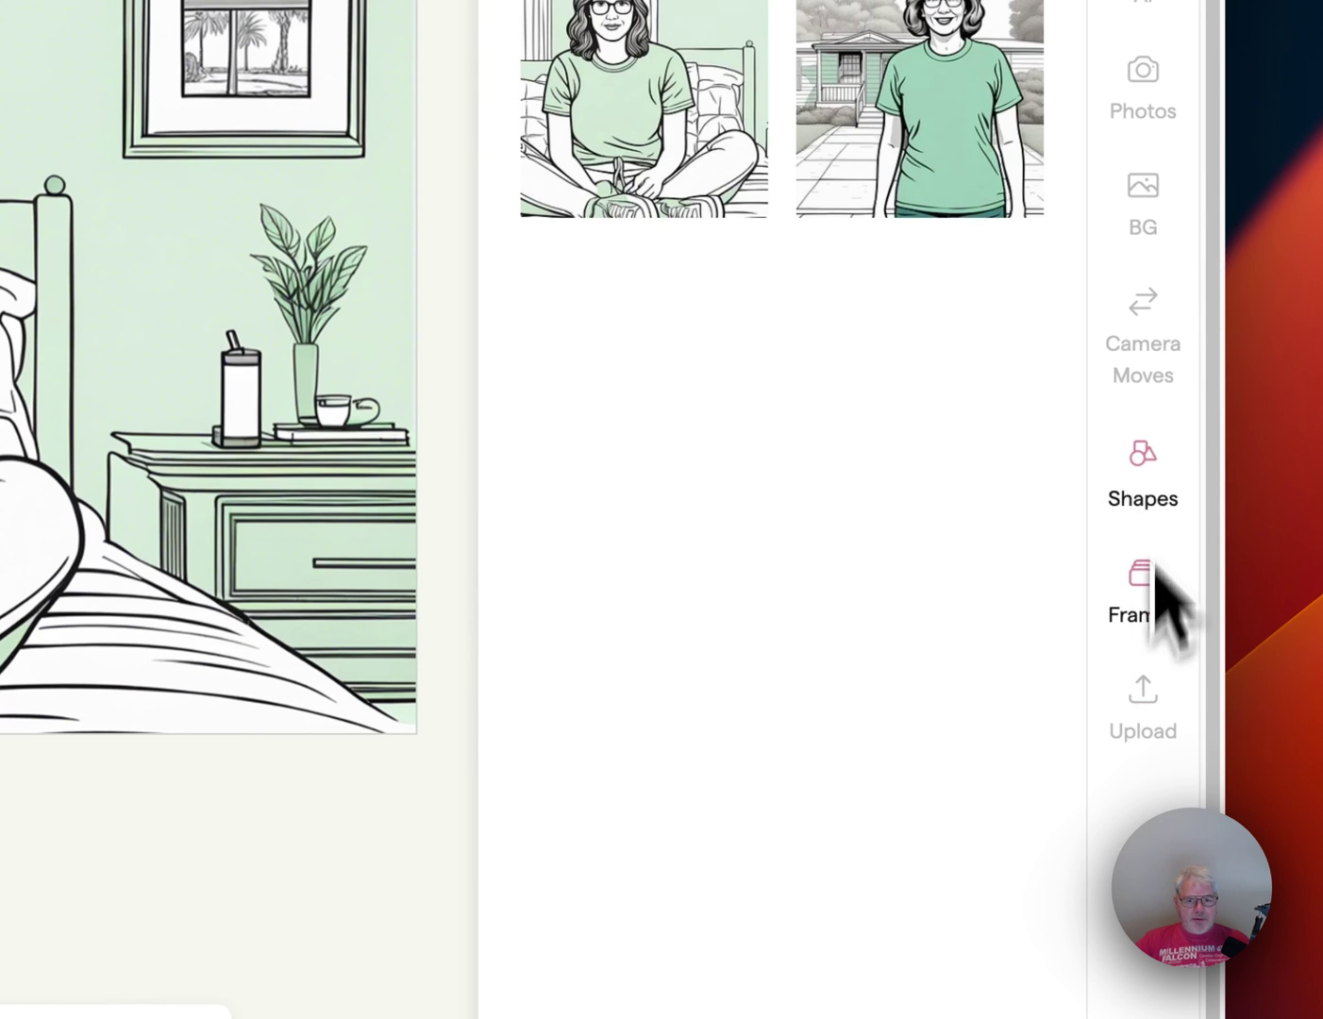
scroll(1179, 277, up, 1)
scroll(1180, 283, up, 4)
click(1147, 382)
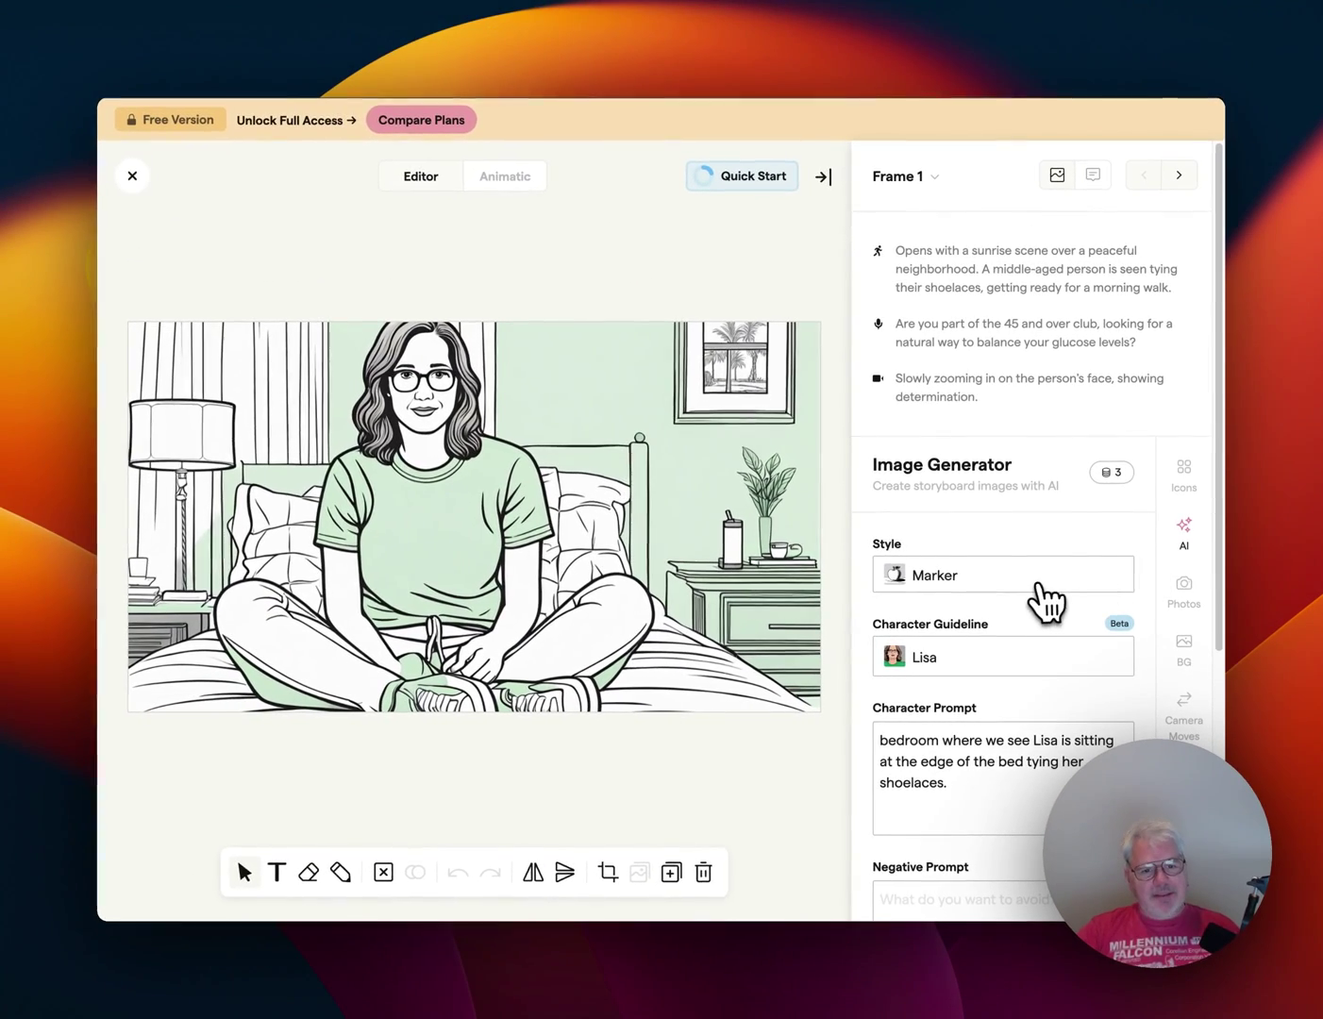
scroll(1099, 691, down, 5)
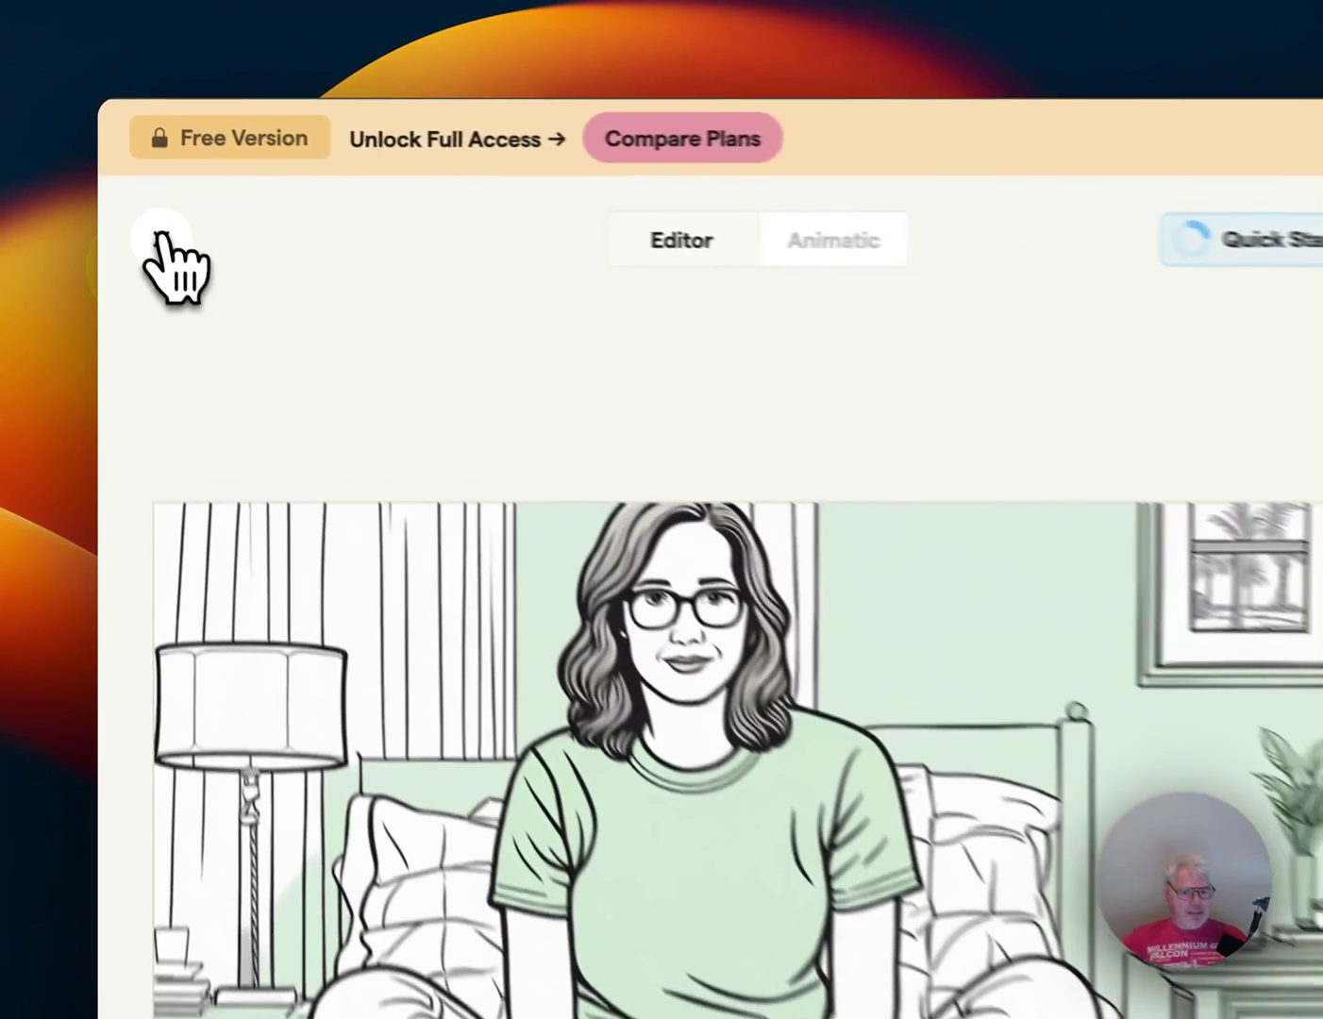
- Exit the frame editor to the storyboard top, then open and dismiss the v1 version menu
click(133, 177)
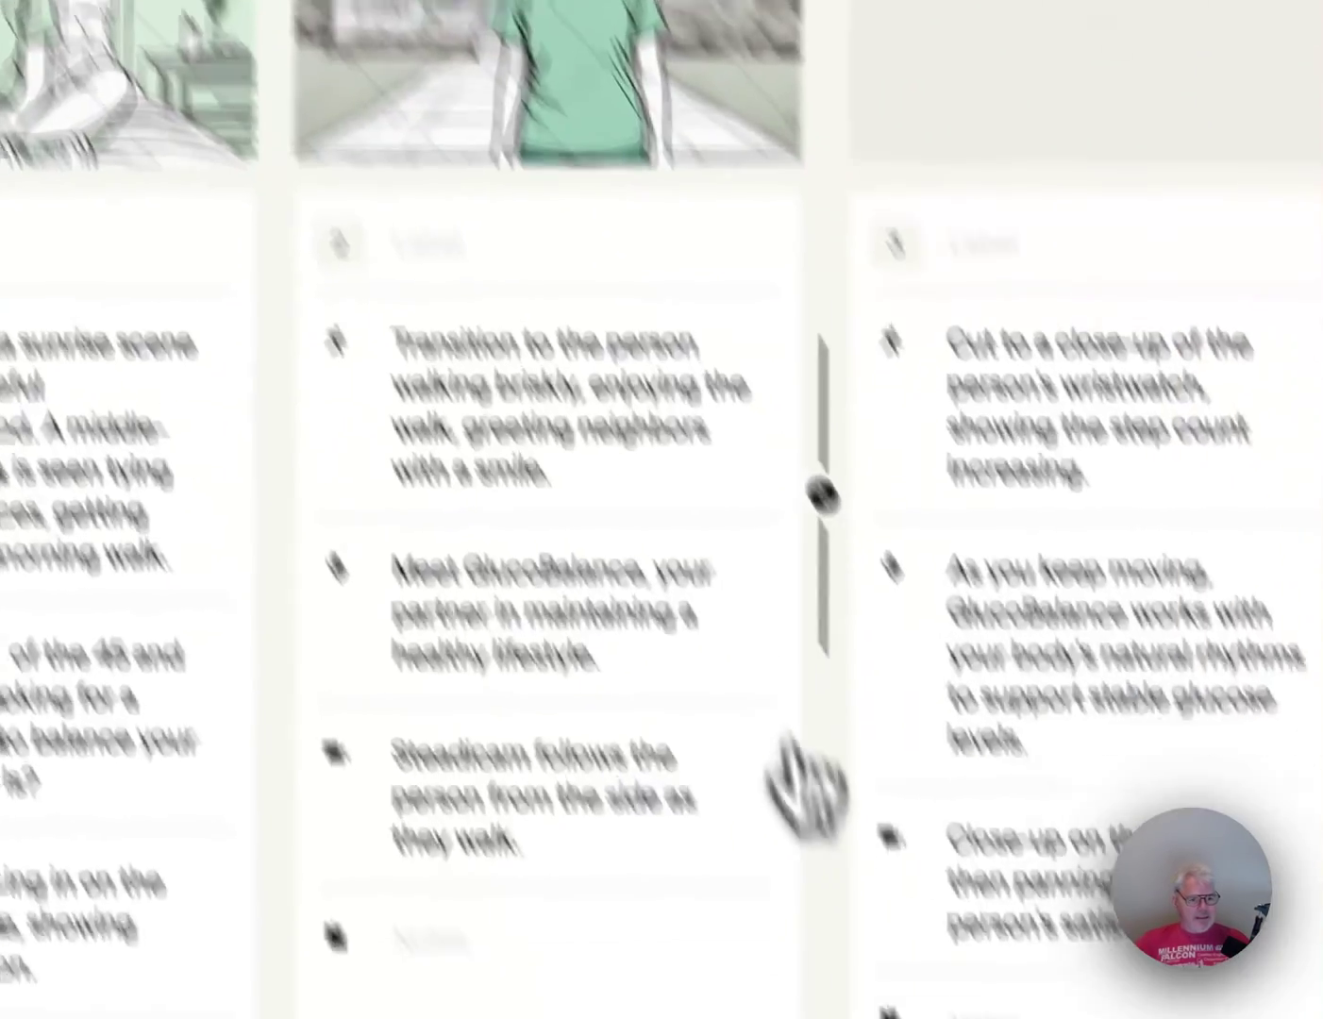
scroll(807, 788, down, 10)
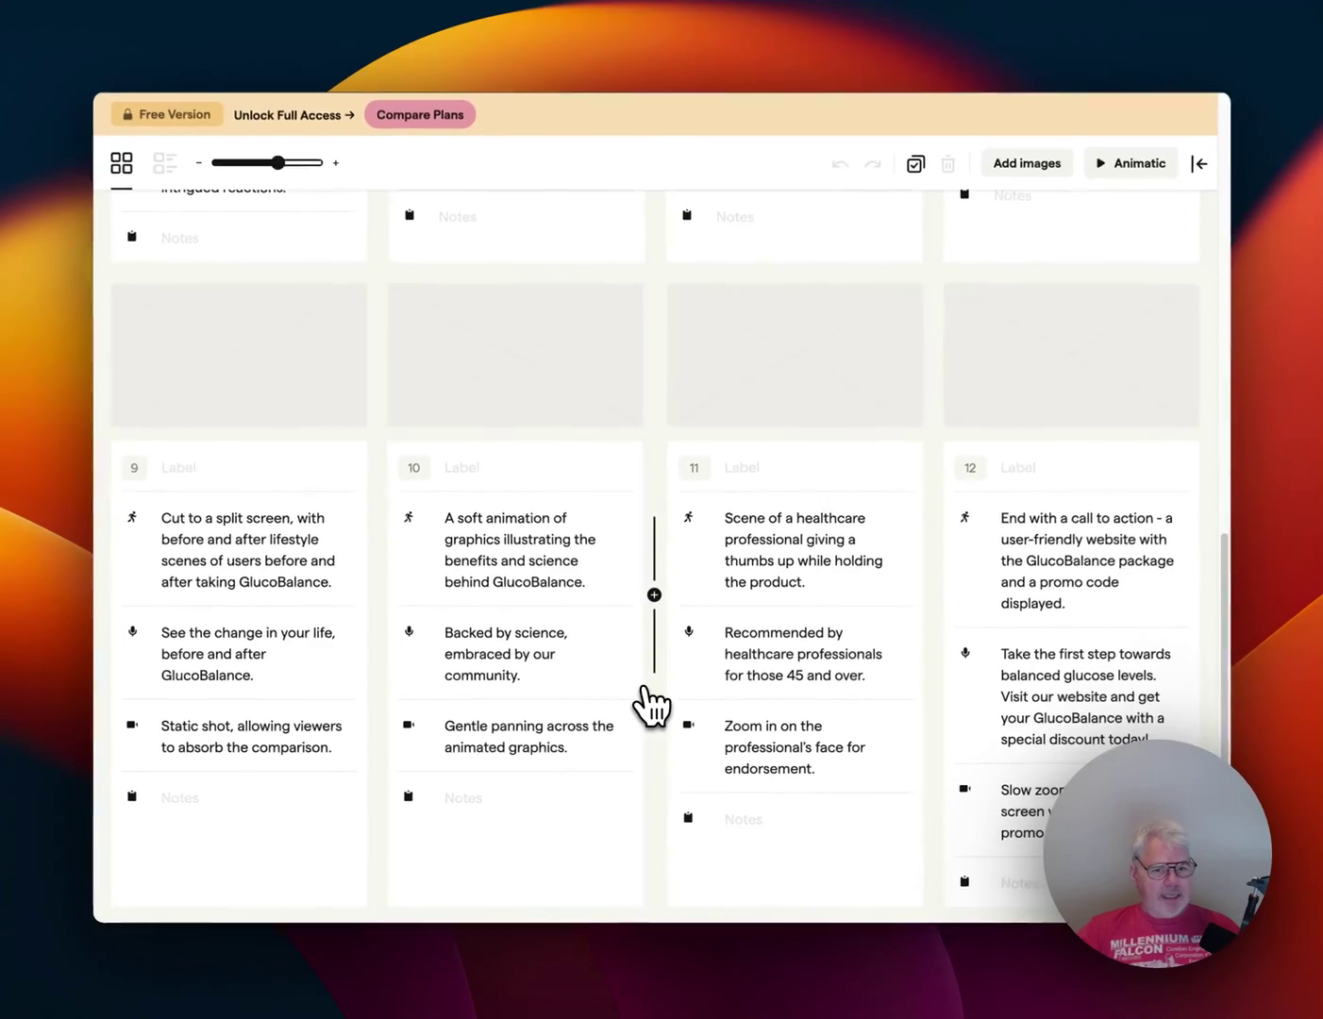
scroll(651, 705, up, 15)
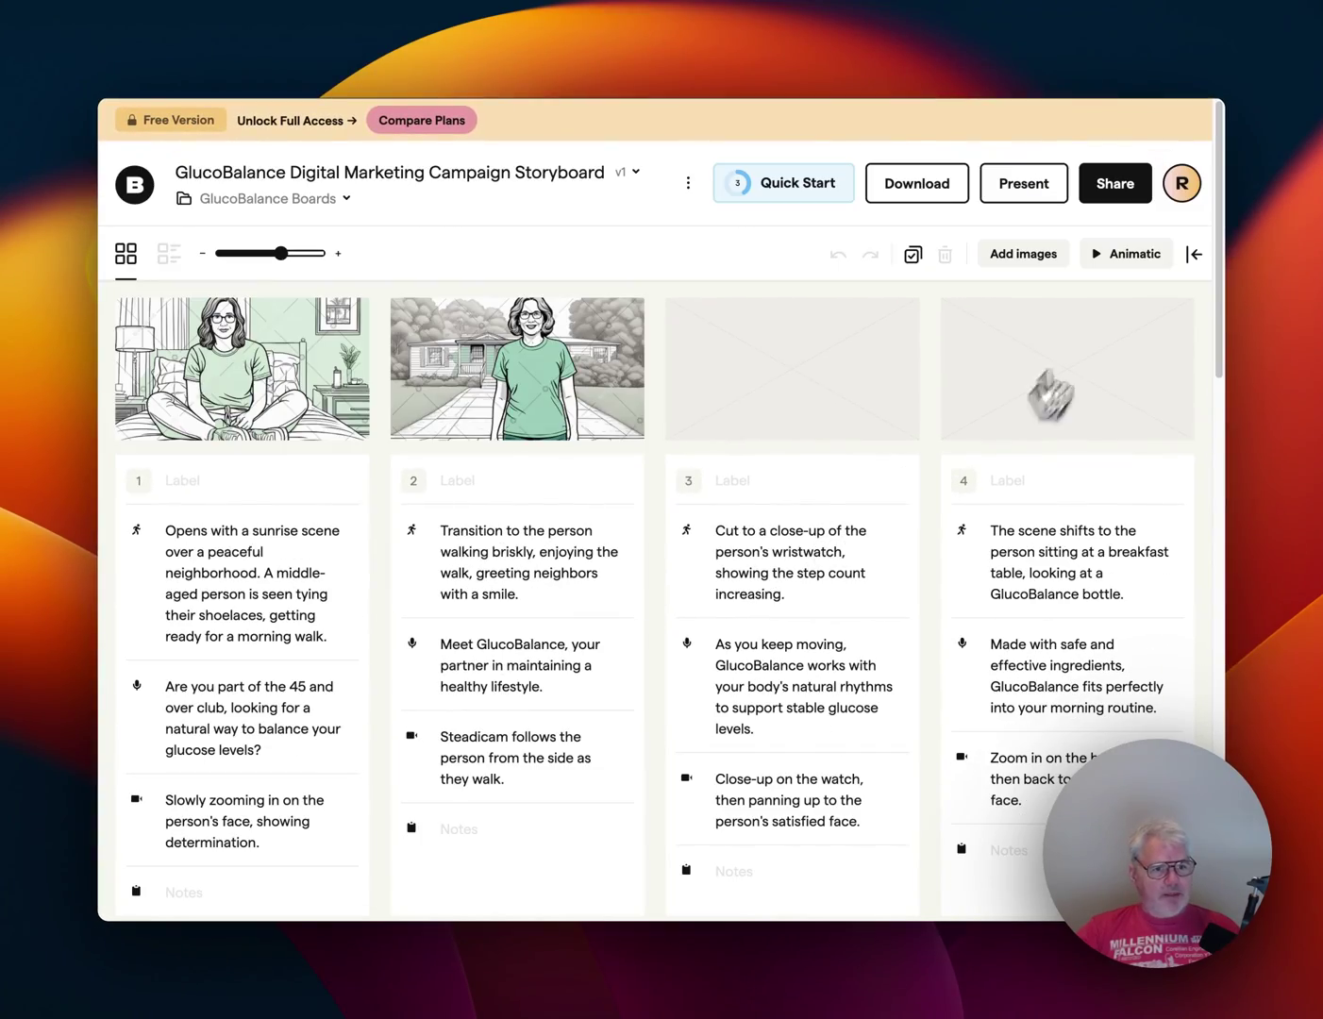
click(635, 178)
click(565, 228)
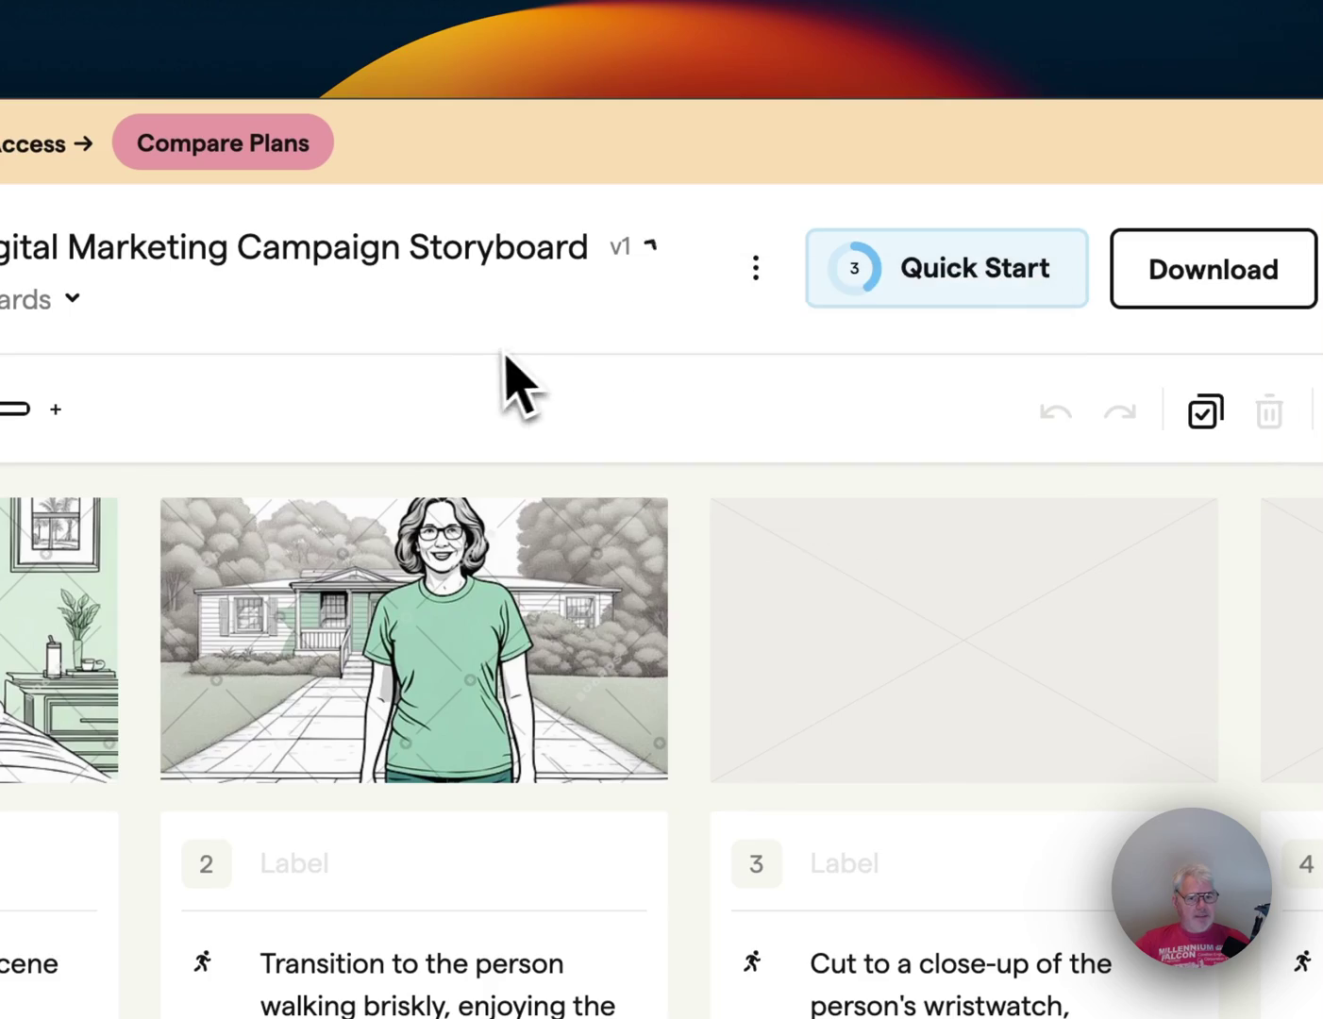